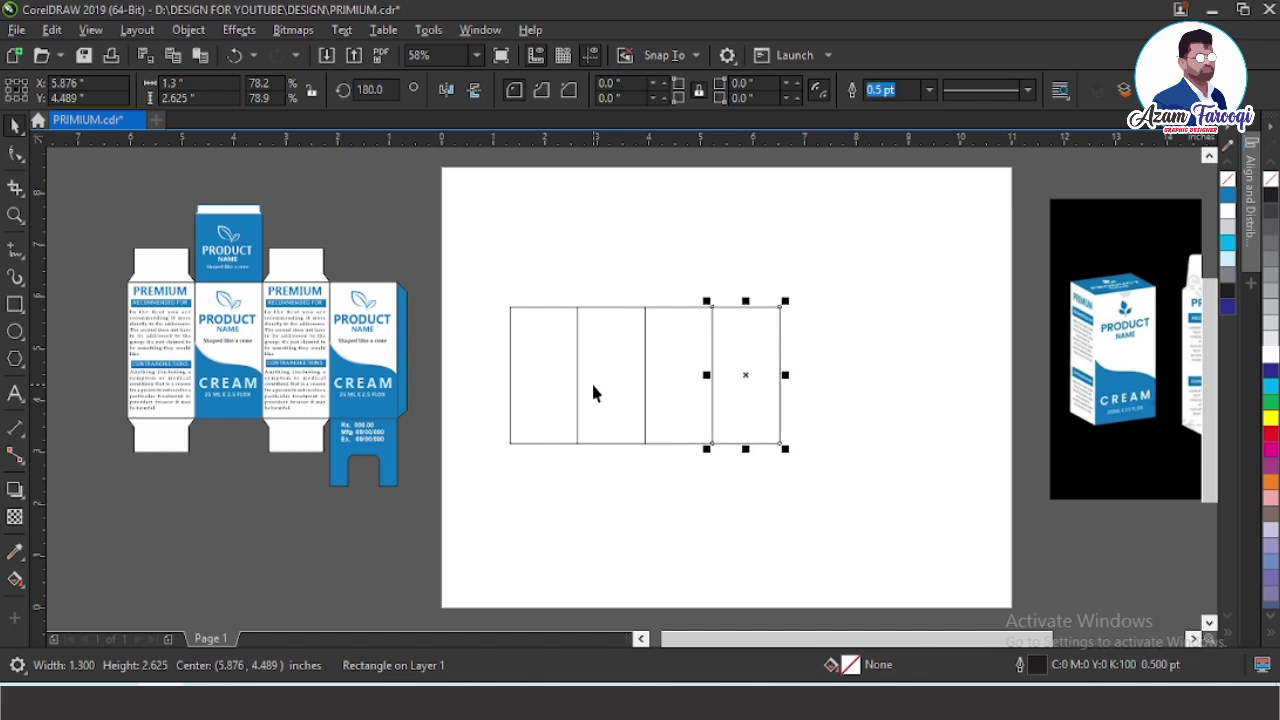
- Center the four adjoining panel rectangles on the page as a temporary group, keeping them as separate objects
left_click(494, 251)
key("Tab")
key("Tab")
key("Tab")
key("Escape")
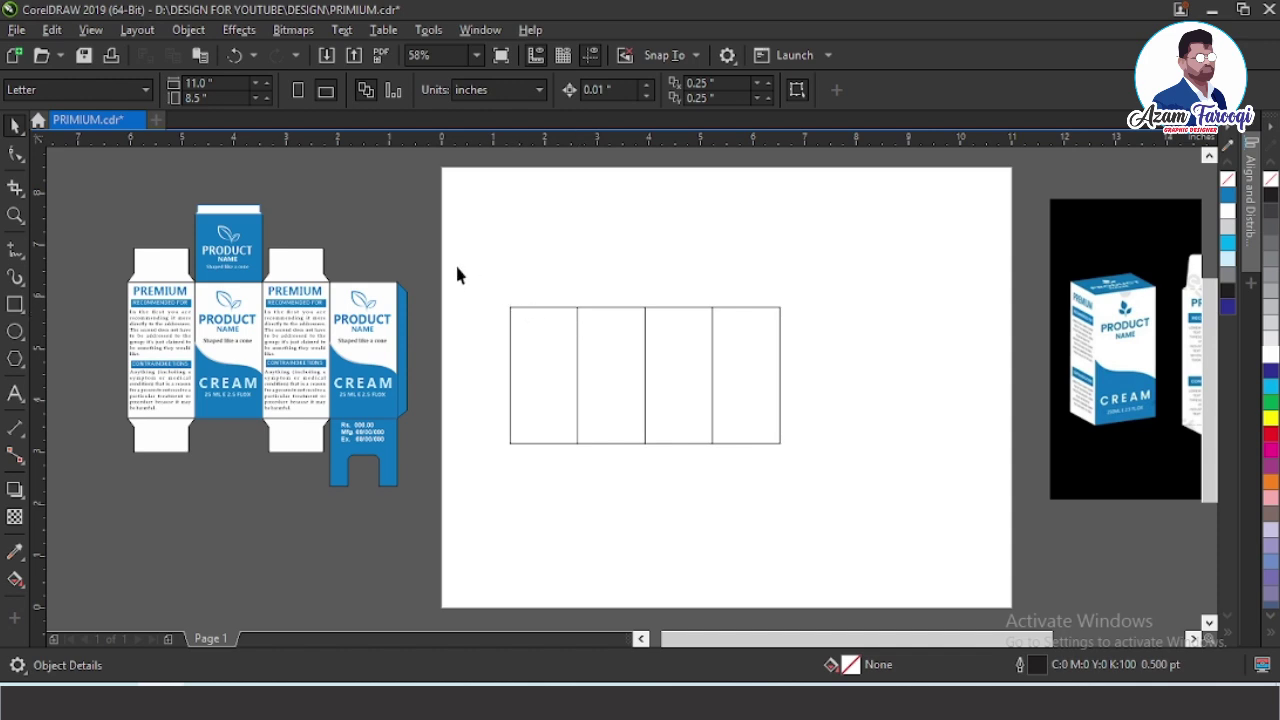
left_click_drag(857, 469, 884, 500)
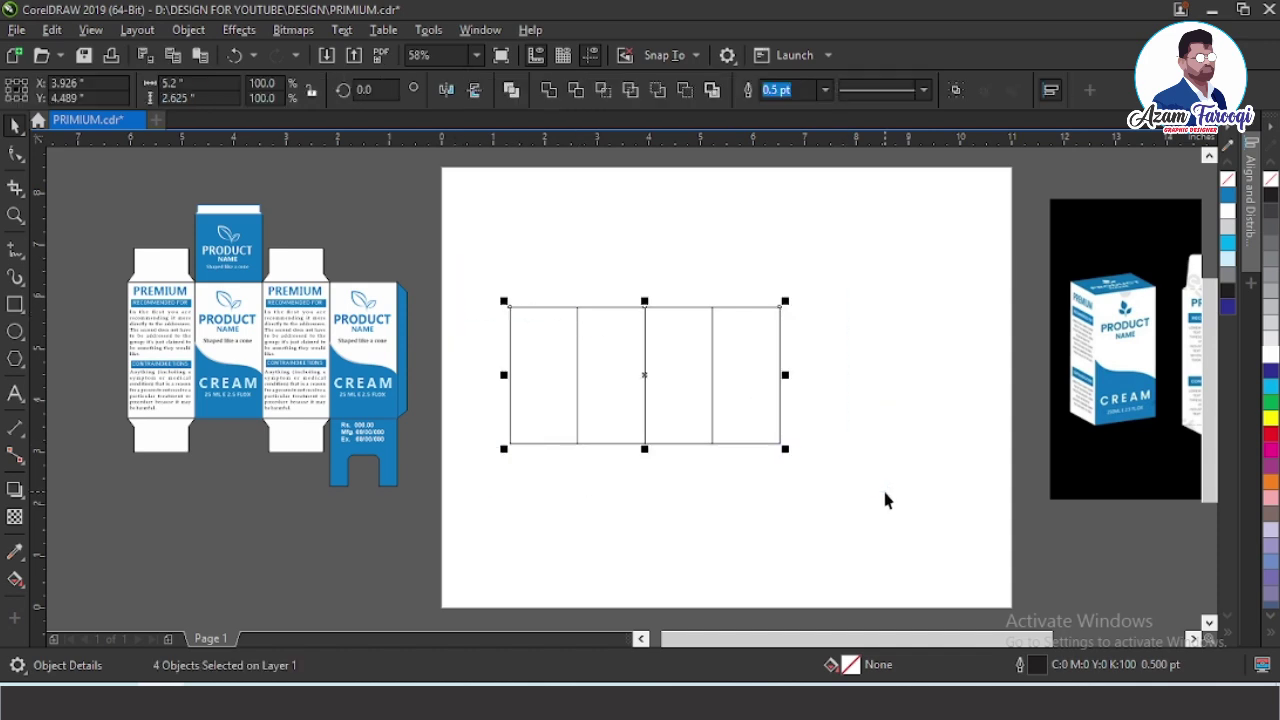
key("ctrl+g")
key("p")
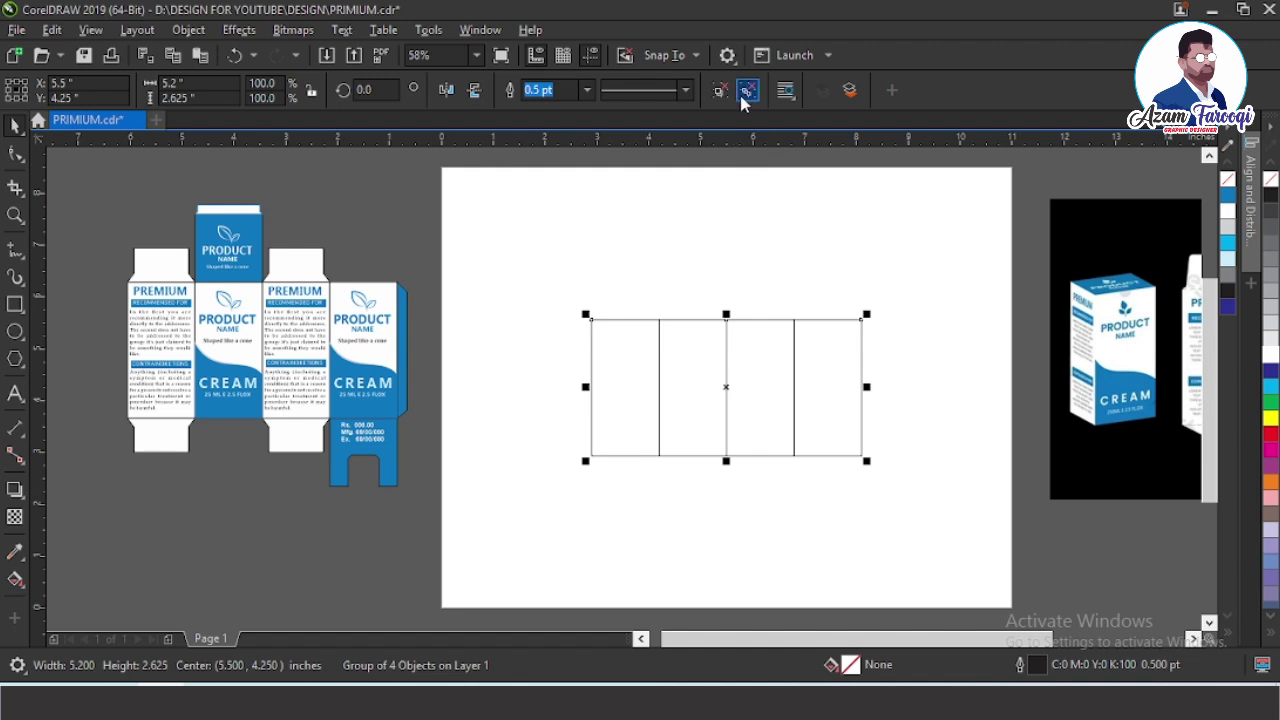
left_click(742, 97)
key("Escape")
- Duplicate the first panel at a quarter of its height, 0.656", and place the copy directly above that panel as a flap
left_click(625, 366)
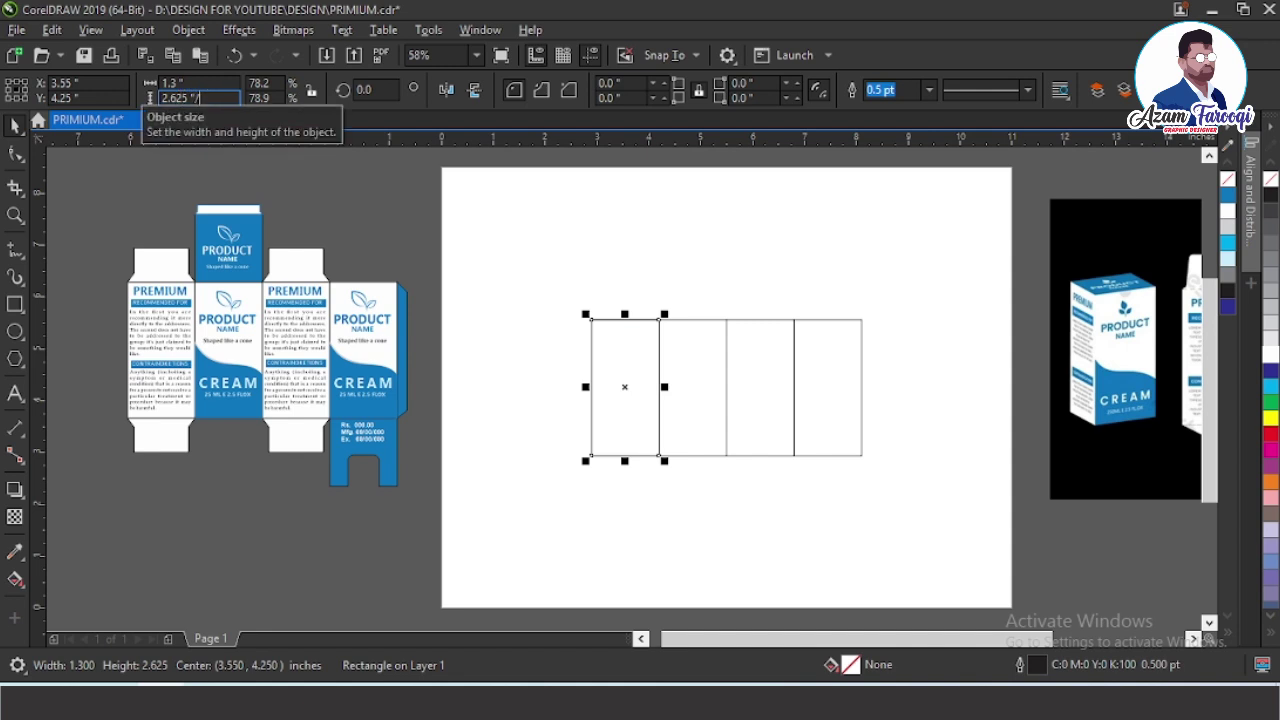
key("Return")
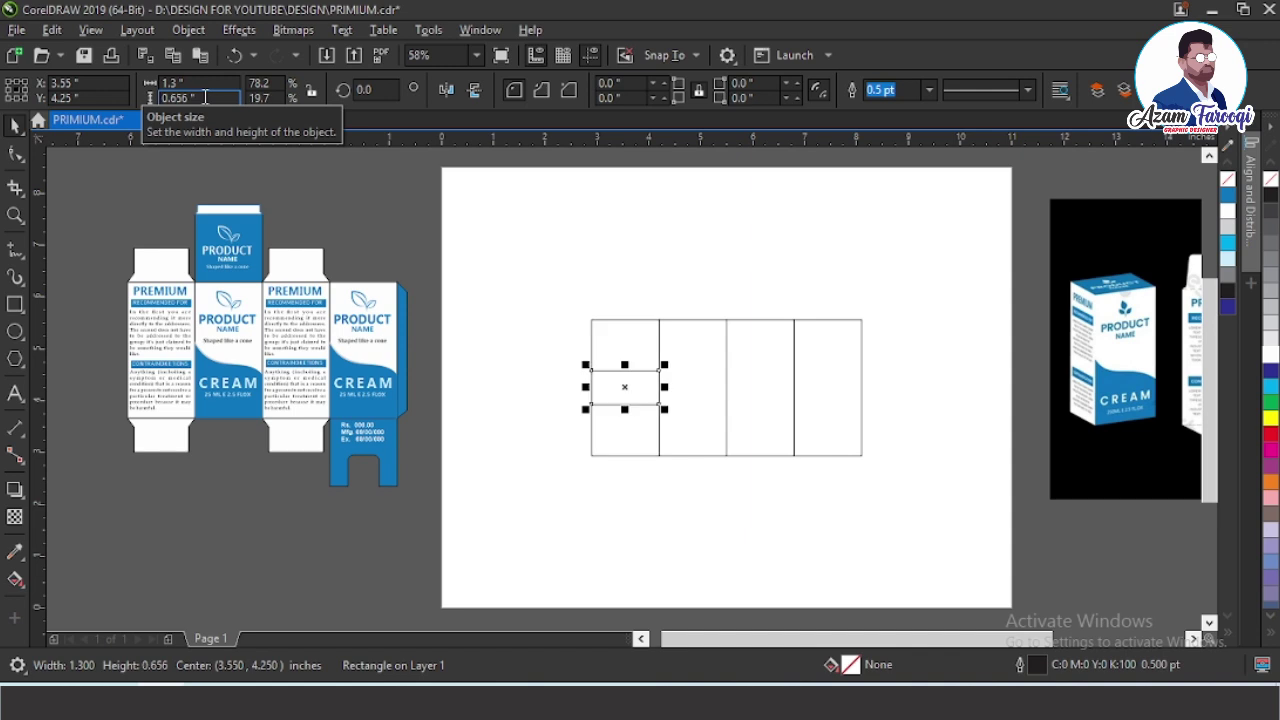
left_click(609, 322, "shift")
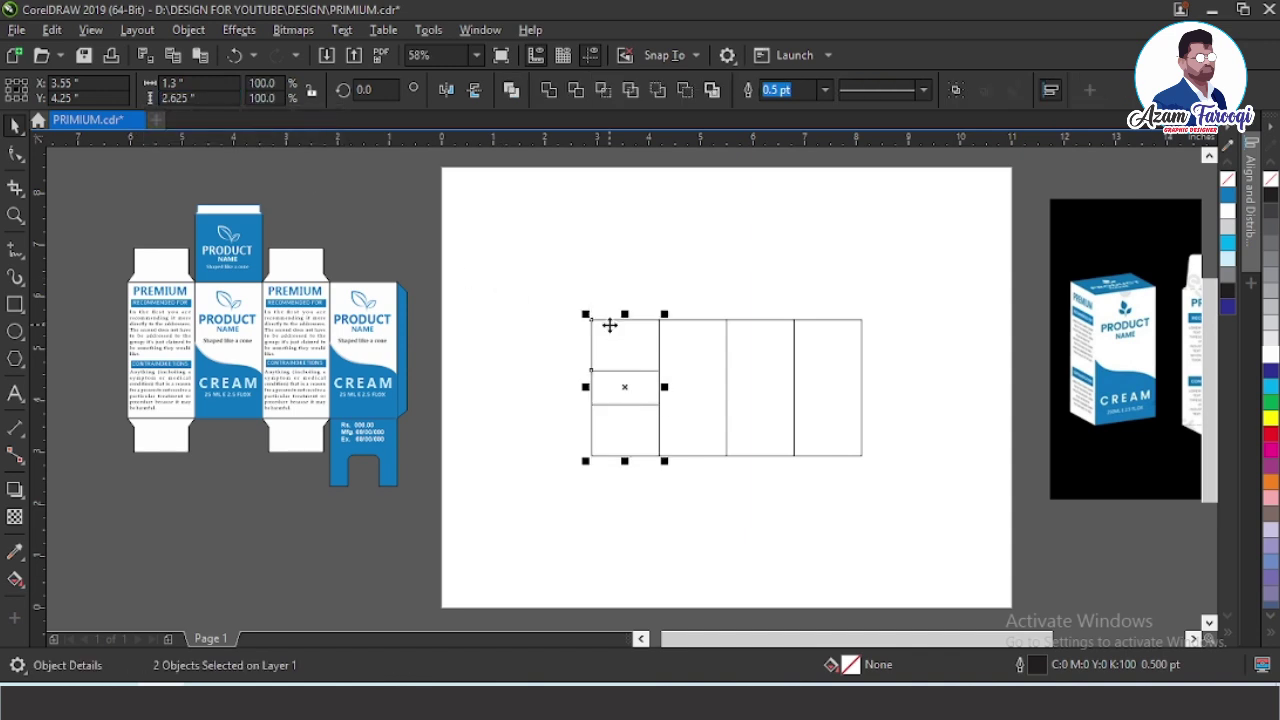
key("t")
left_click(530, 280)
left_click_drag(530, 280, 629, 286)
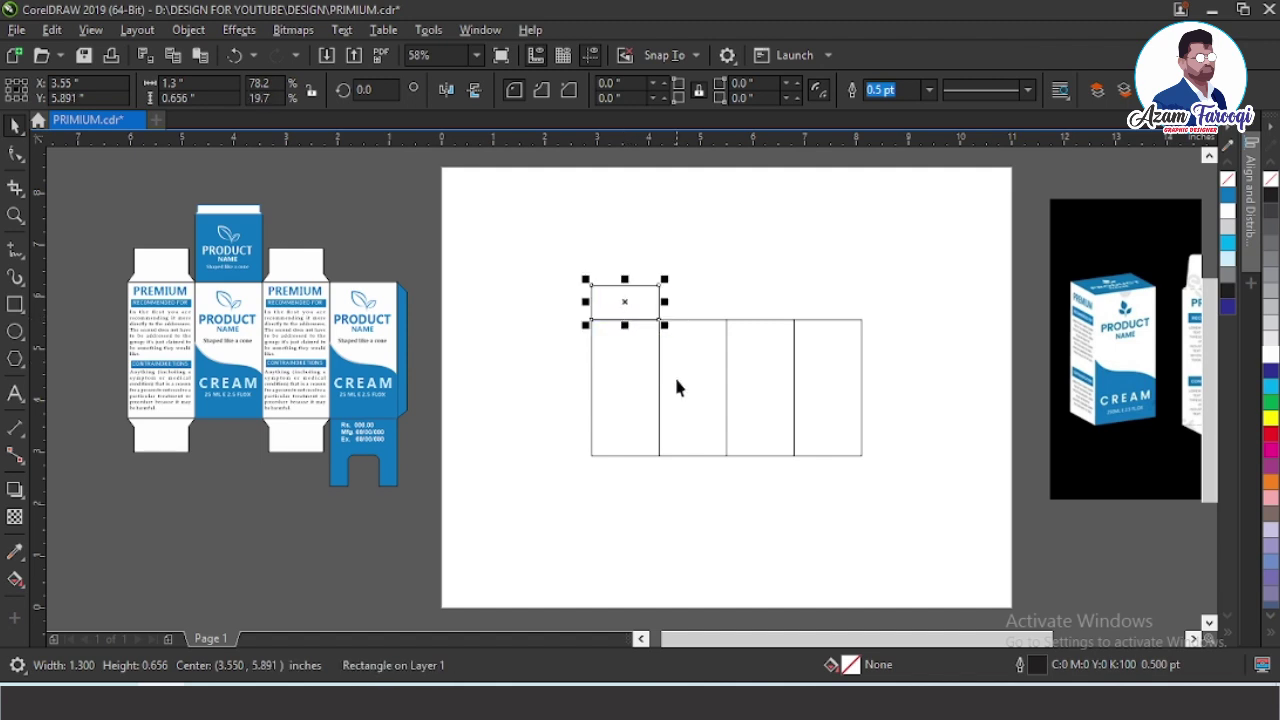
- Duplicate the second panel at half its height, 1.313", and place the copy directly above that panel as the lid
left_click(675, 377)
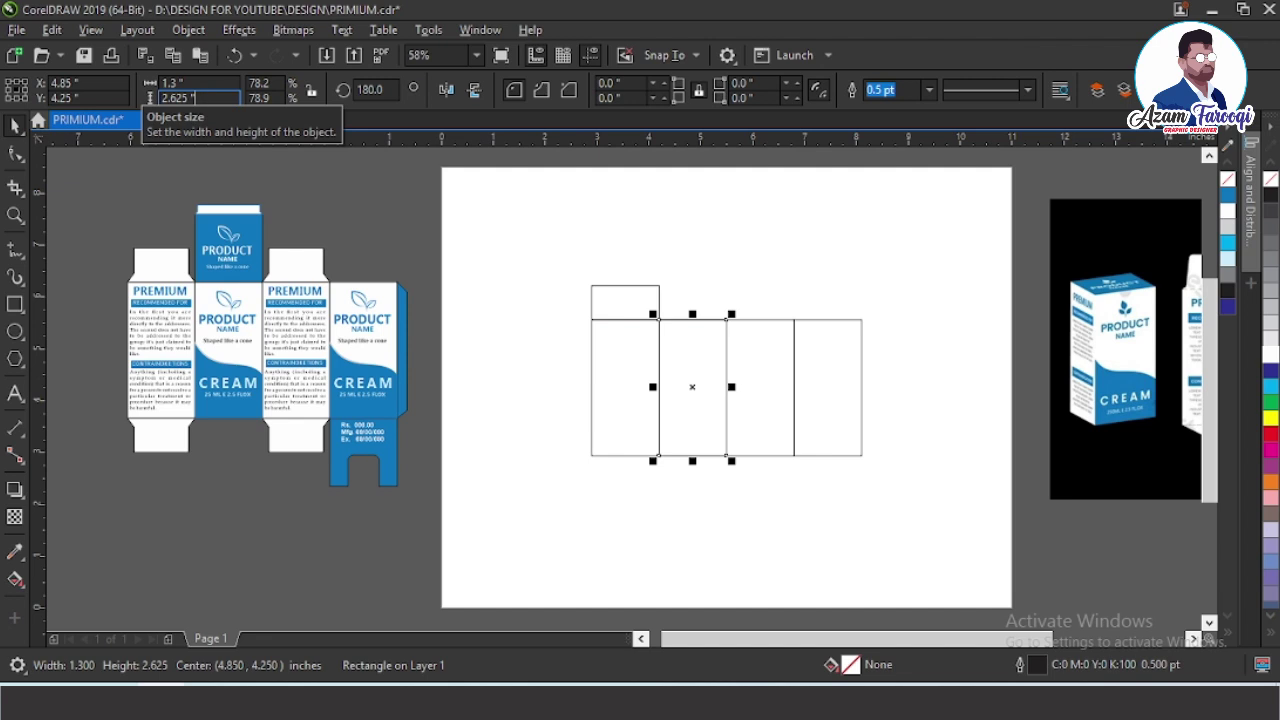
key("Return")
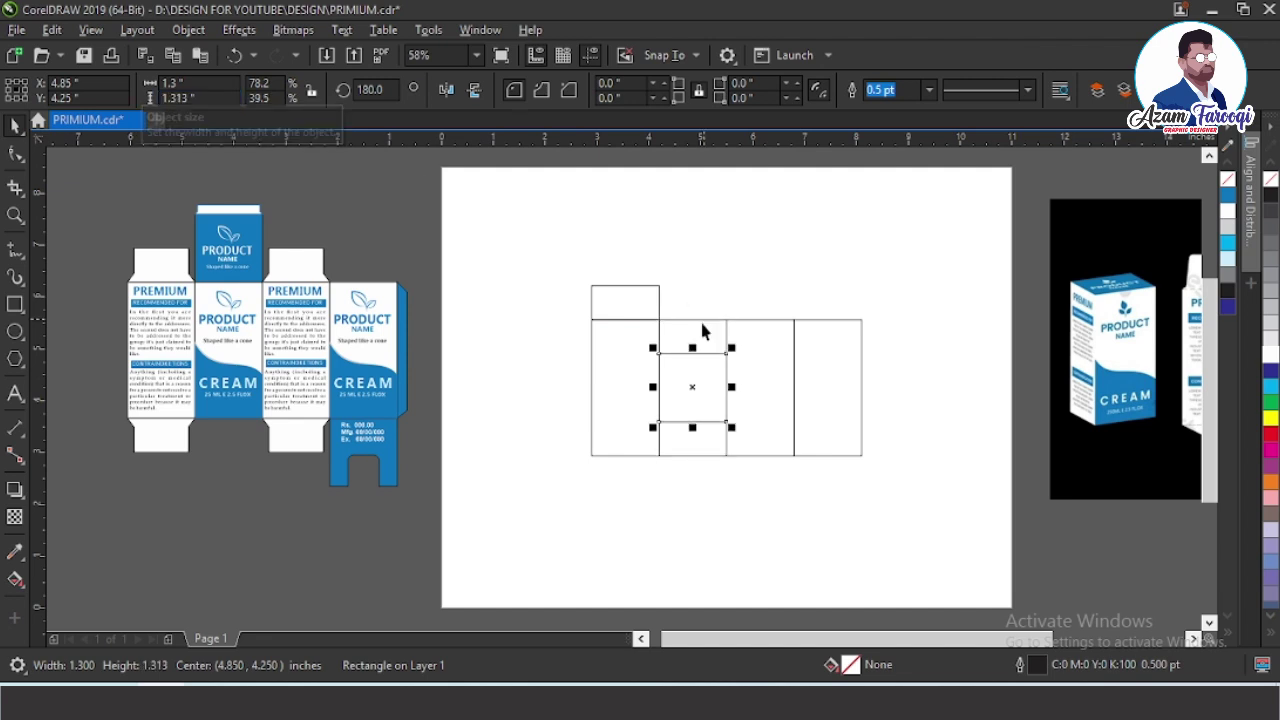
left_click(700, 323, "shift")
key("t")
left_click(697, 352)
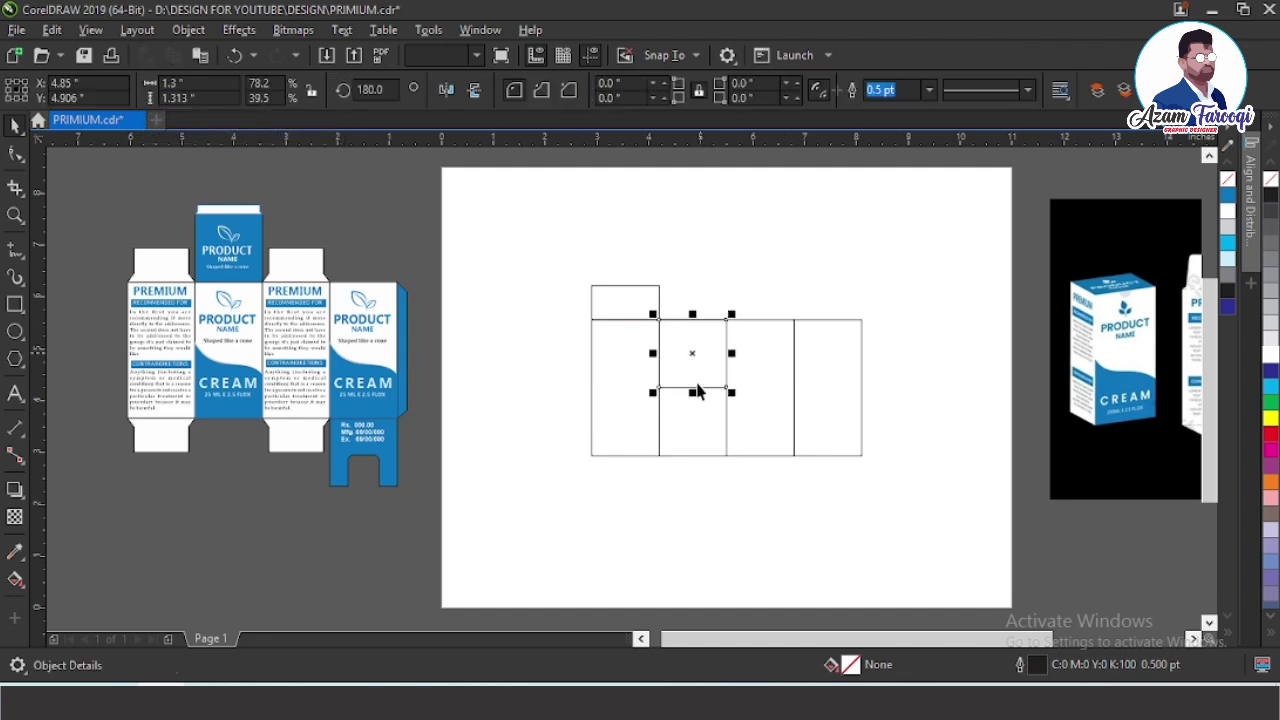
left_click_drag(693, 387, 700, 290)
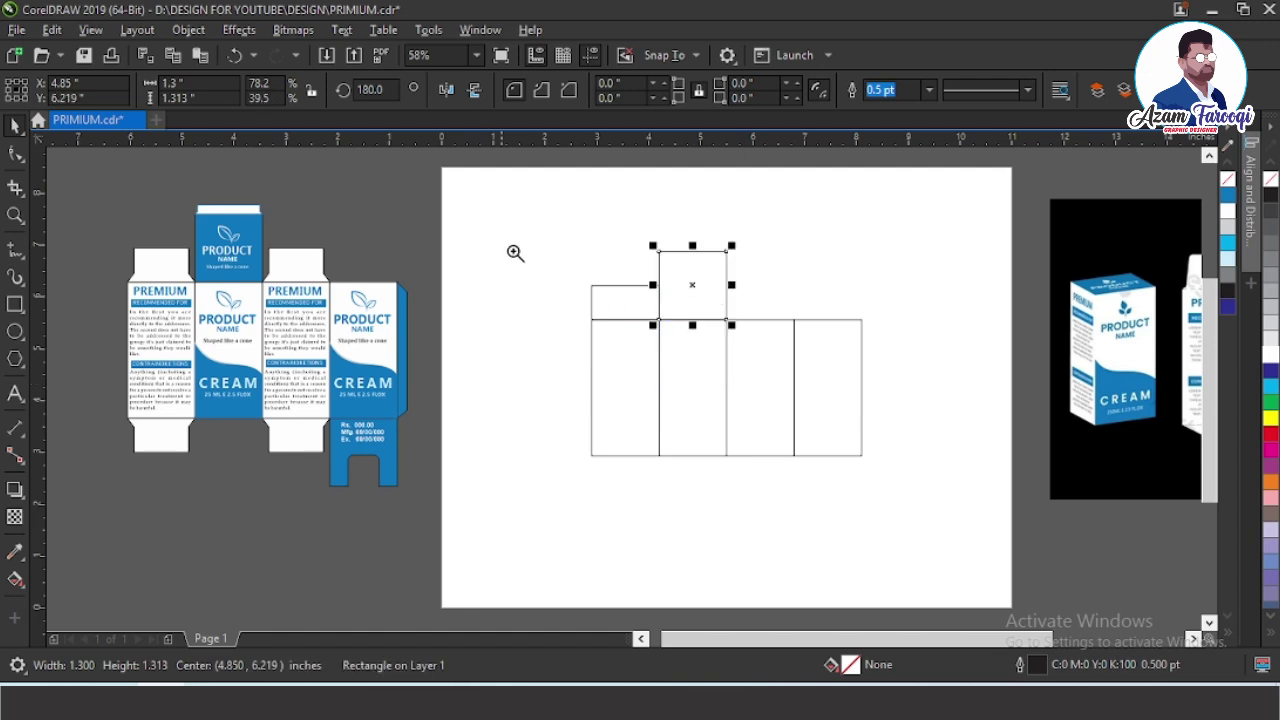
- Move the finished carton layout about 2.3" horizontally so it sits closer to the new outline for reference
left_click_drag(546, 262, 831, 363)
scroll(751, 366, "down", 3)
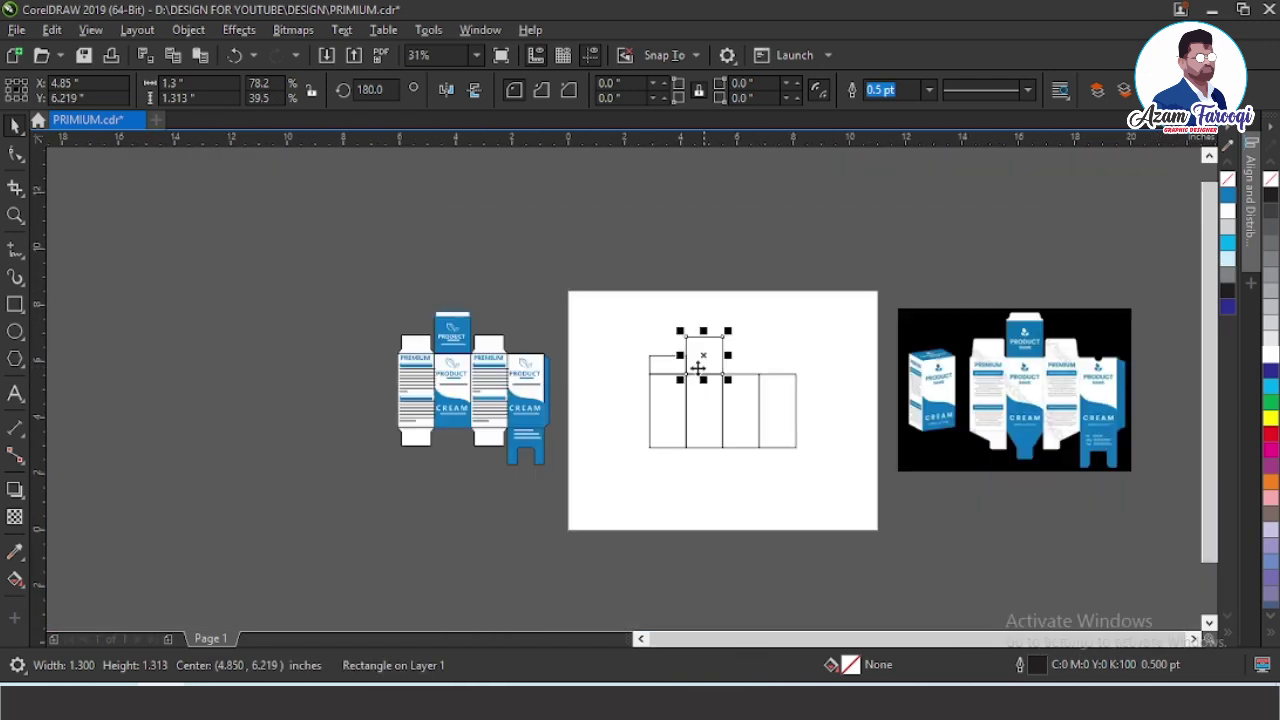
scroll(730, 400, "up", 3)
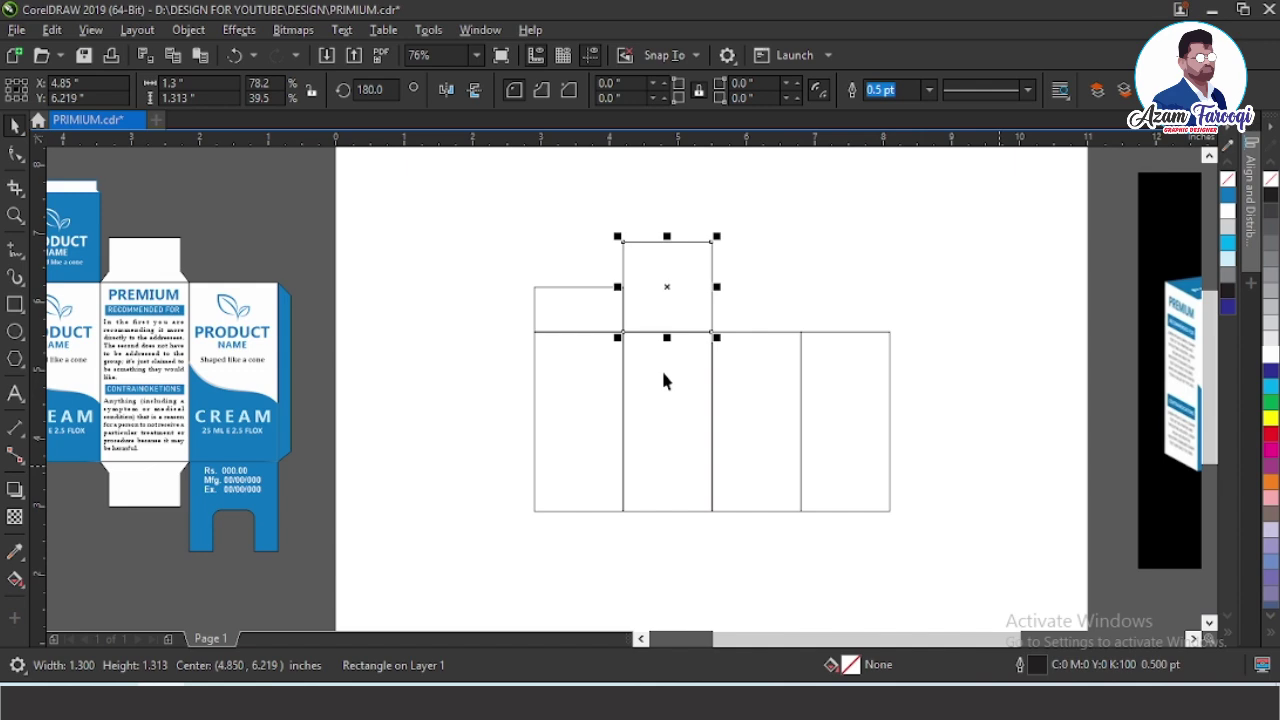
left_click(220, 403)
left_click_drag(220, 403, 377, 401)
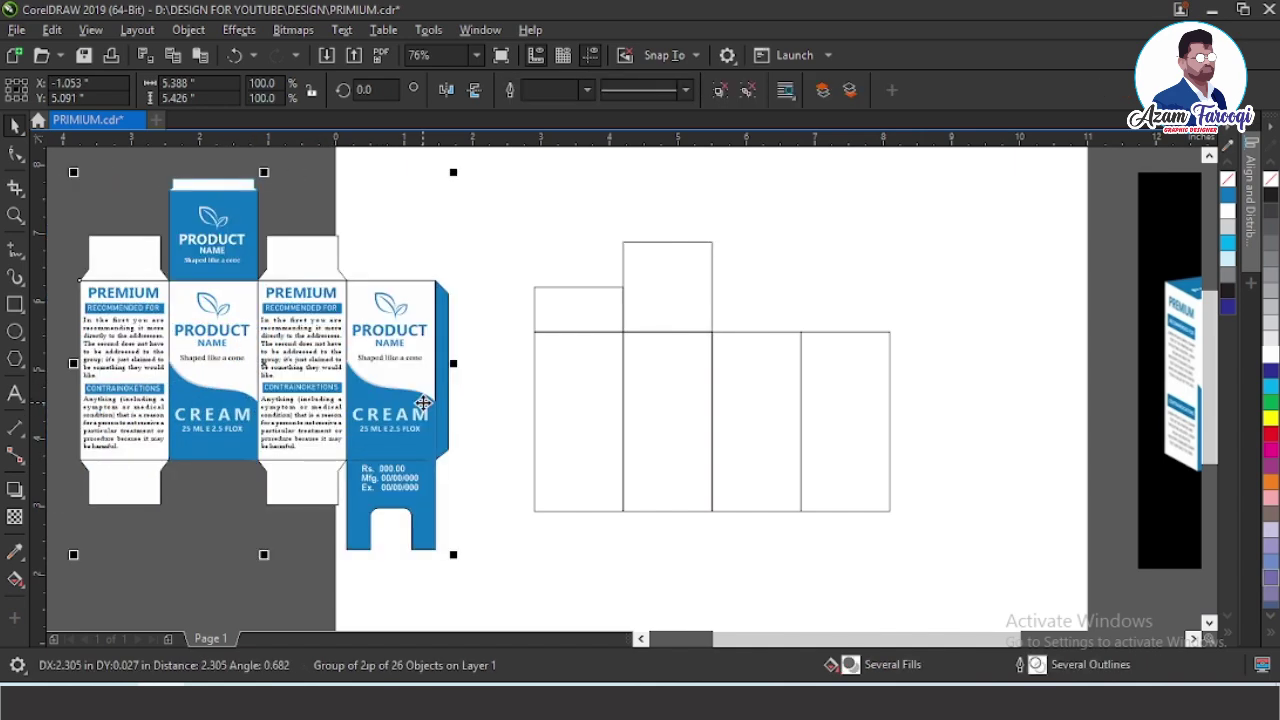
key("Escape")
- Convert the short flap above the first panel to curves and add three evenly spaced nodes along its left edge
scroll(423, 390, "down", 4)
left_click_drag(251, 280, 706, 463)
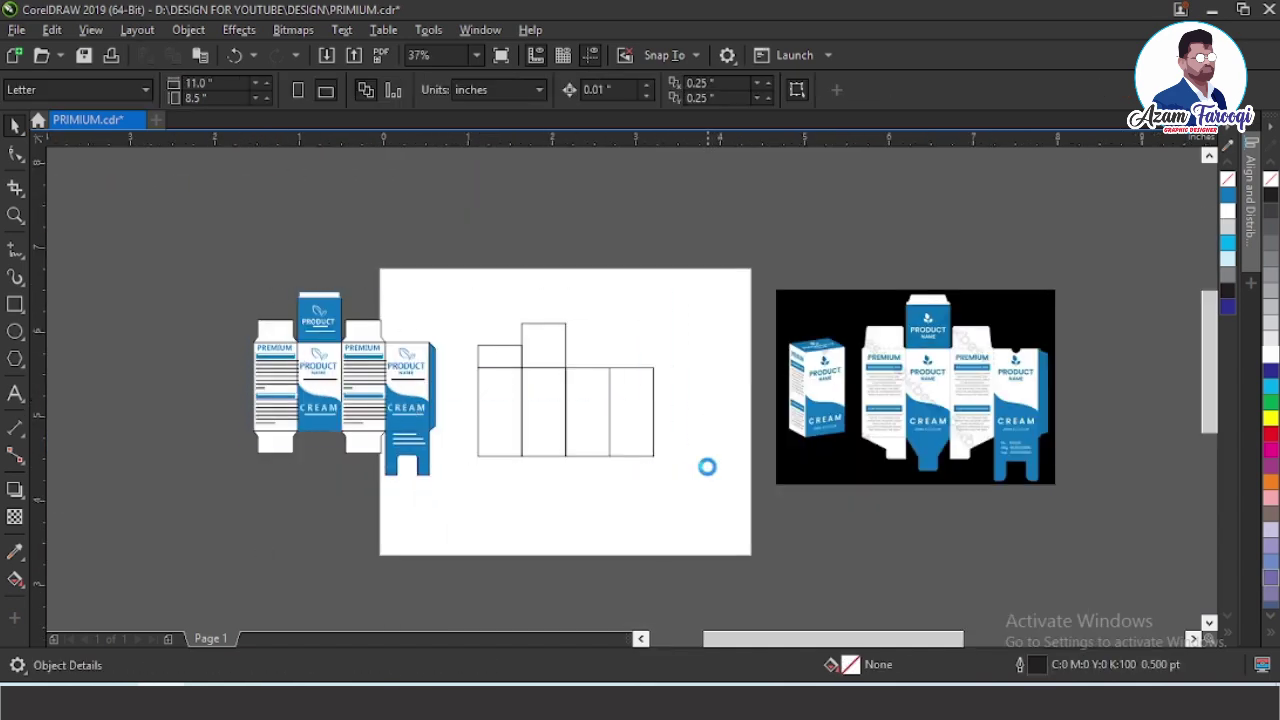
left_click(680, 352)
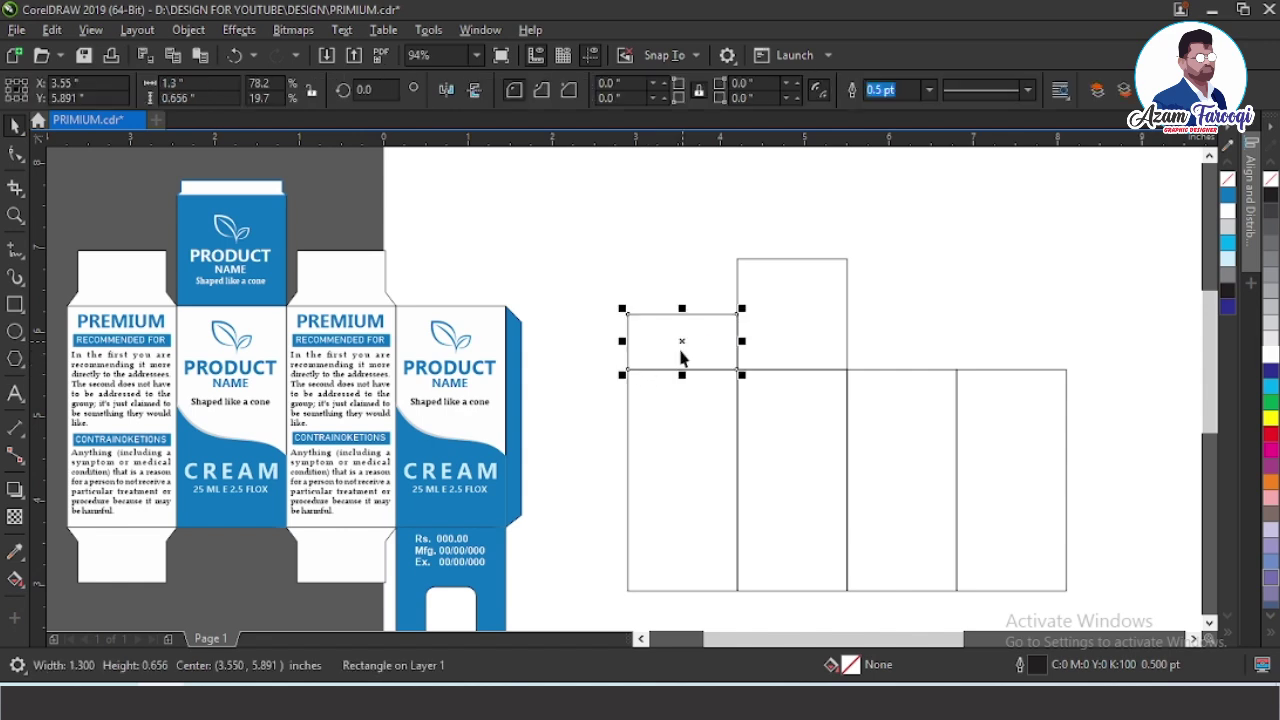
key("ctrl+q")
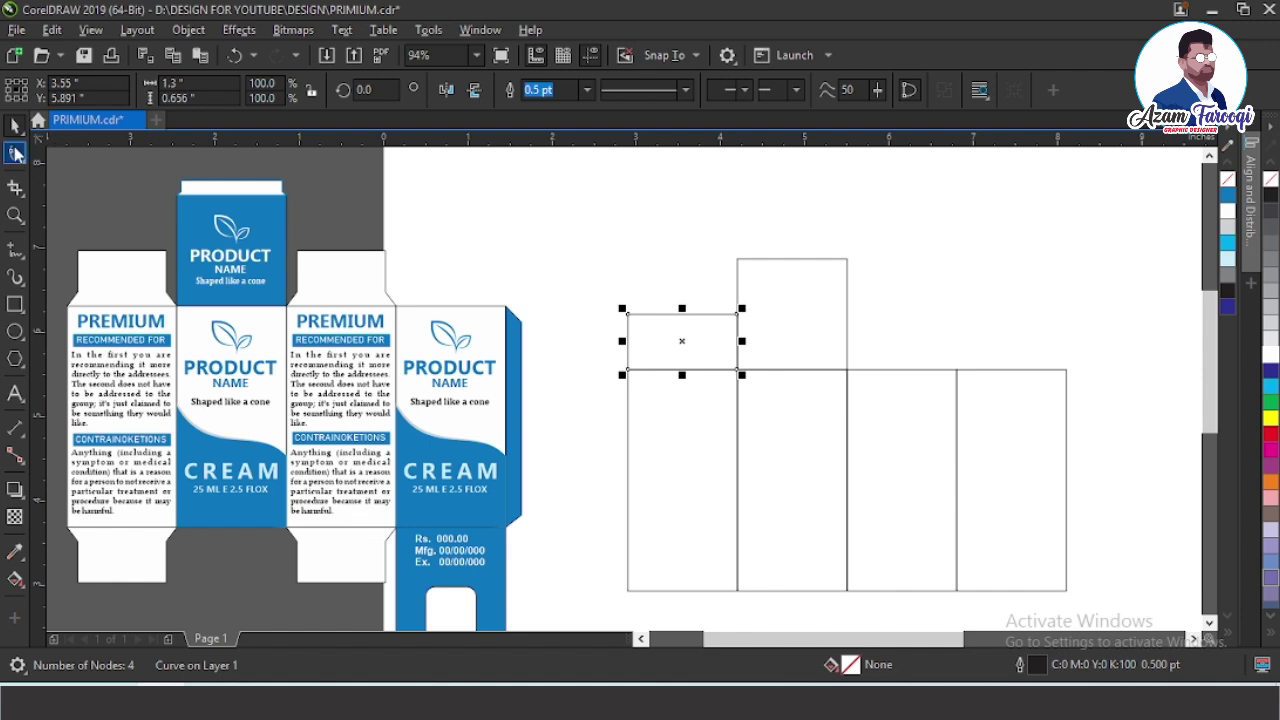
left_click(16, 152)
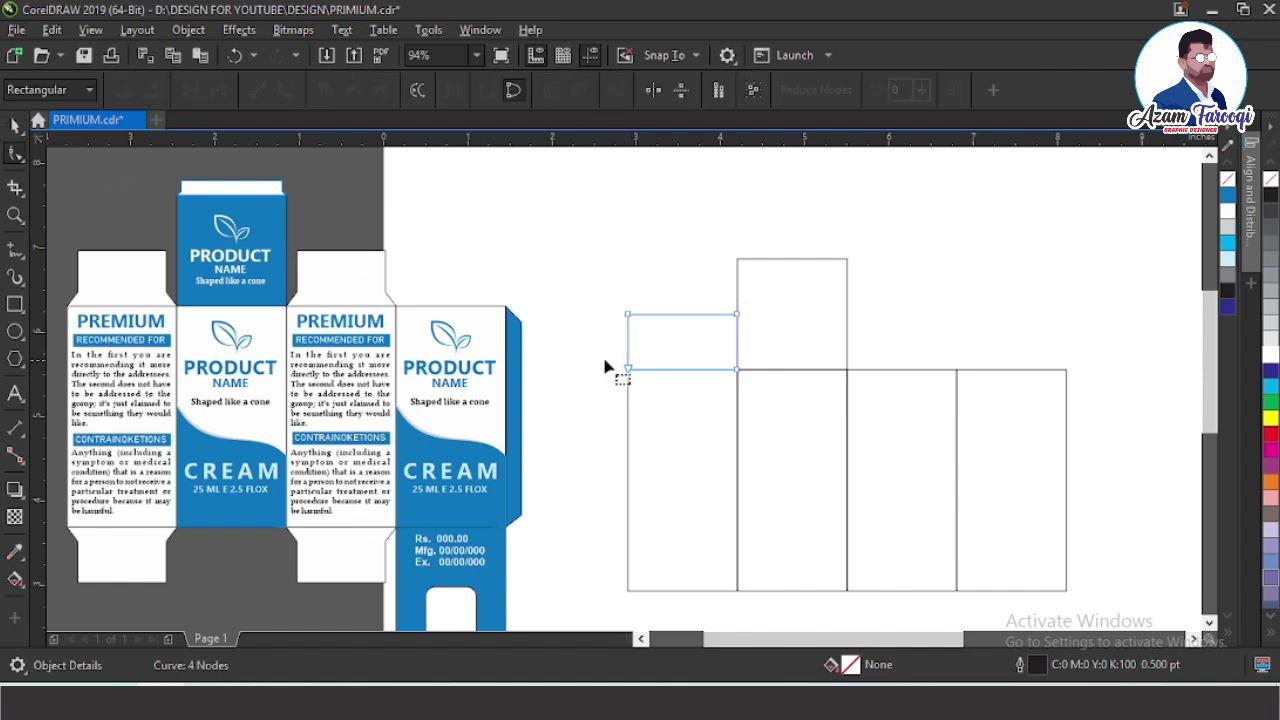
left_click(628, 369)
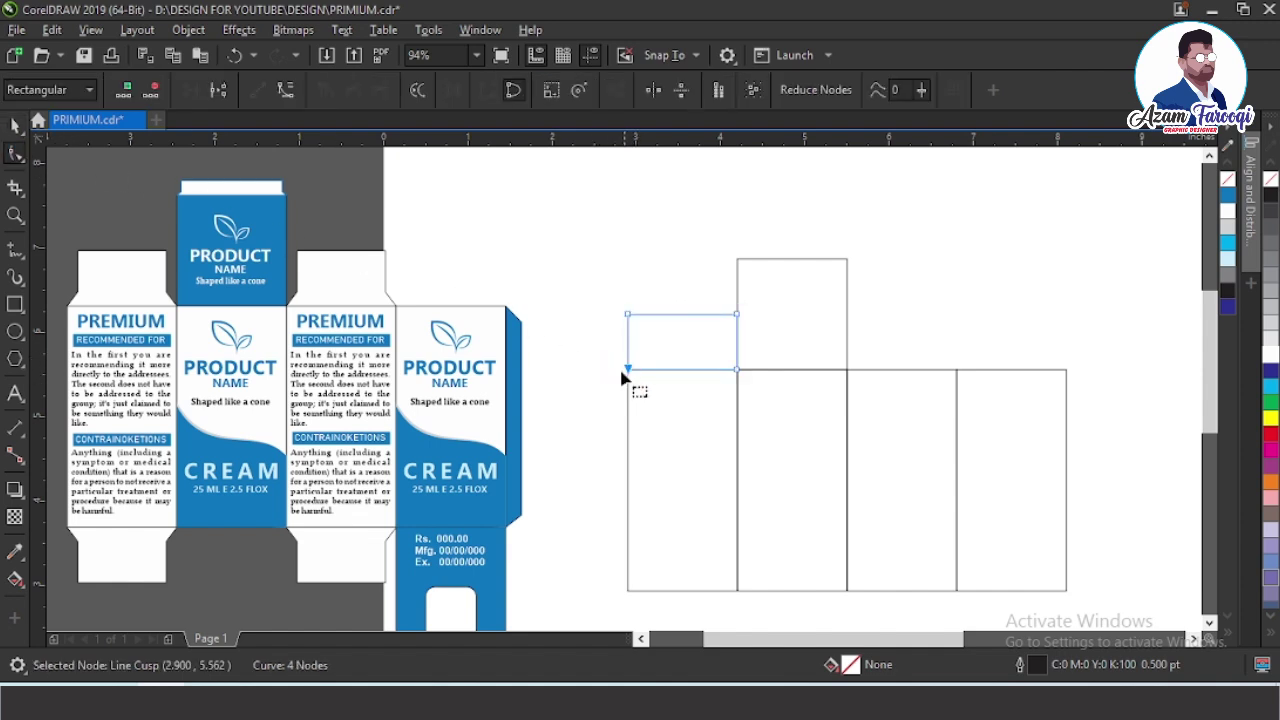
left_click(122, 92)
left_click(119, 99)
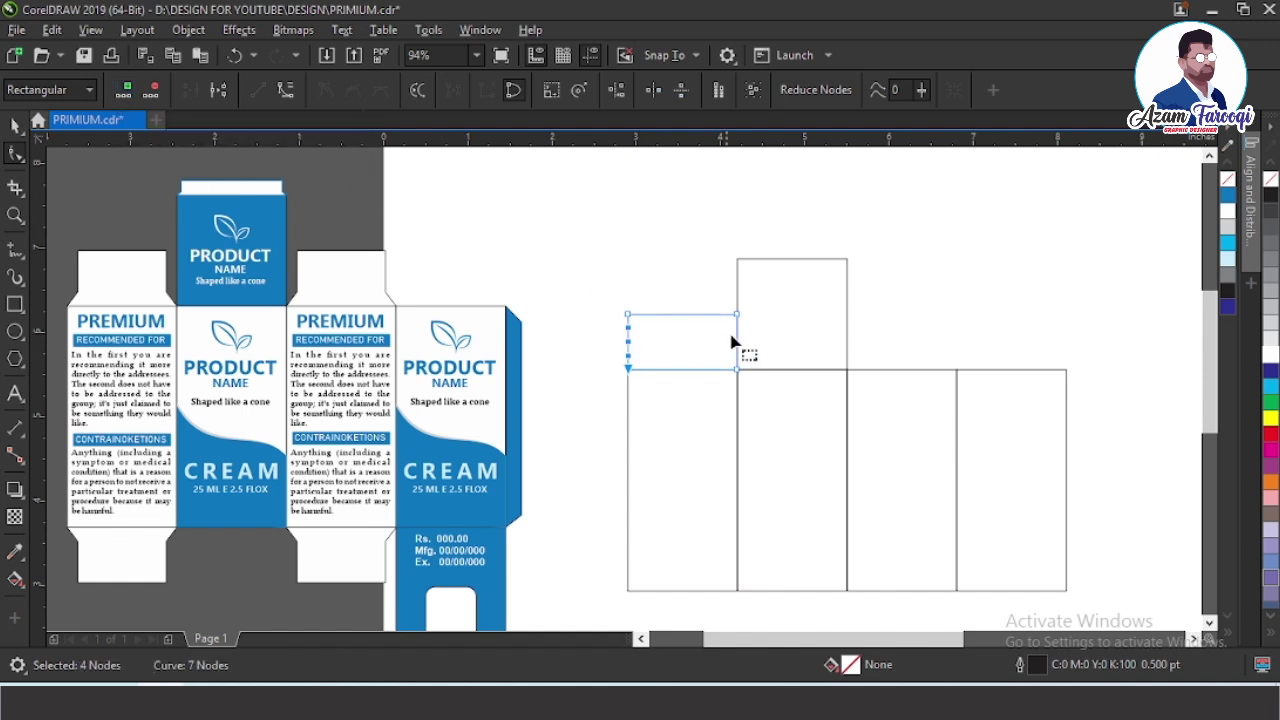
- Add matching nodes along the flap's right edge, keeping only the lowest added node on each side
left_click_drag(757, 346, 712, 393)
left_click_drag(710, 299, 759, 321)
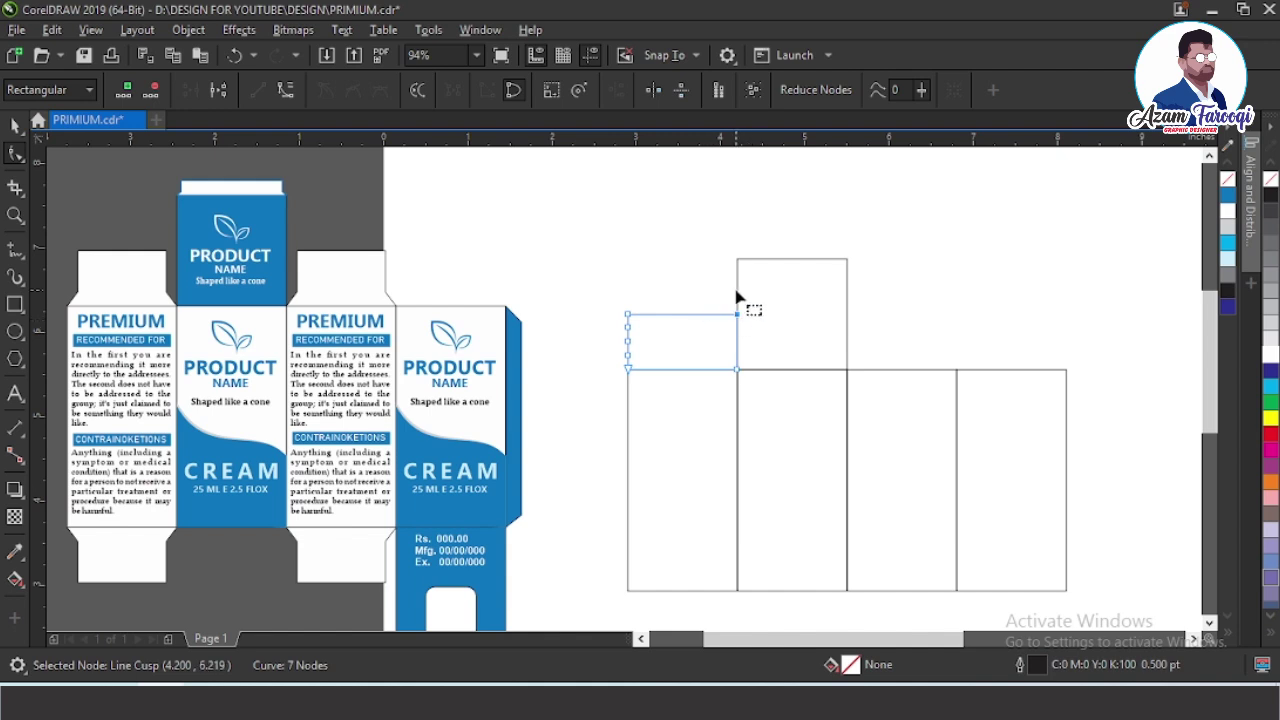
left_click(121, 93)
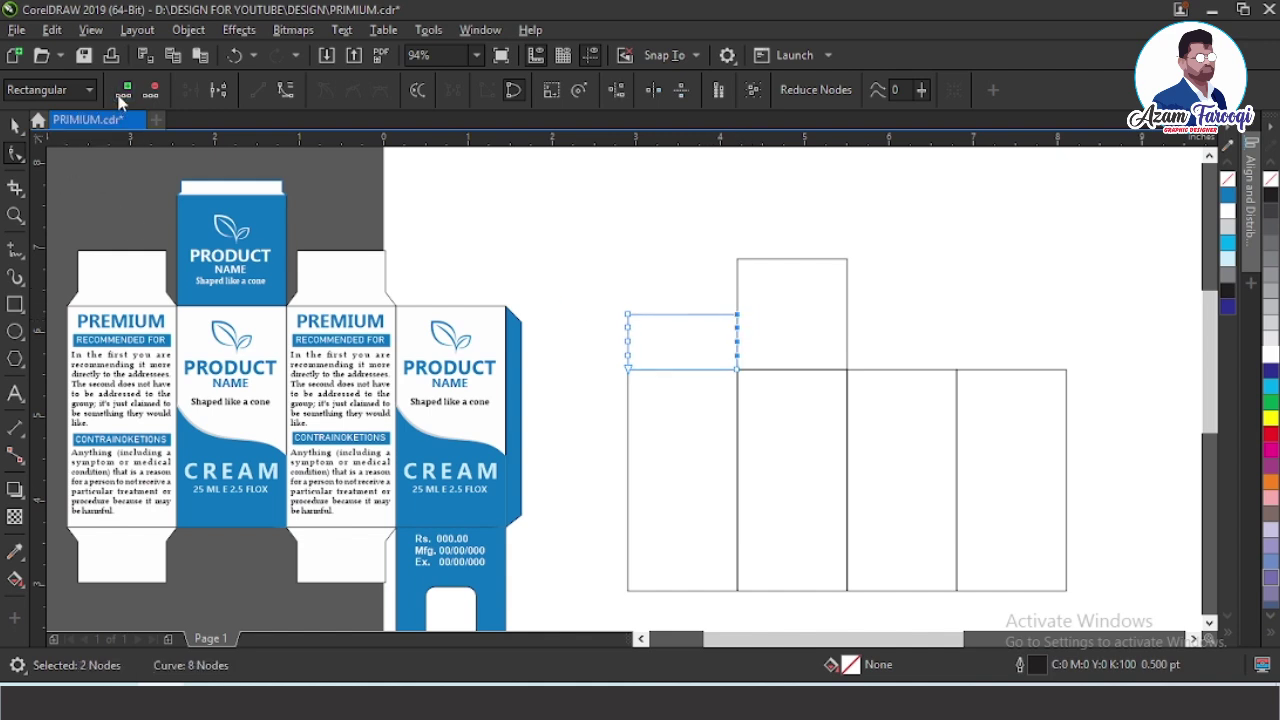
left_click(120, 96)
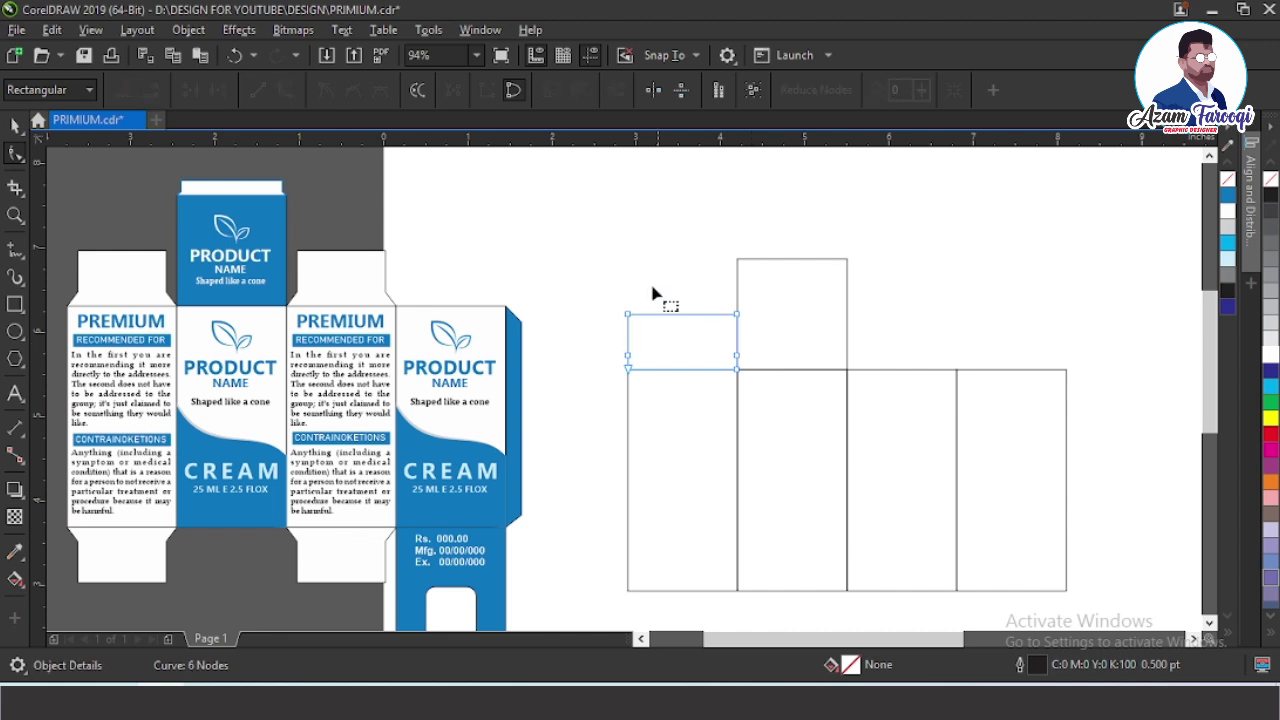
- Set the document's nudge distance to 0.06"
key("space")
left_click(670, 243)
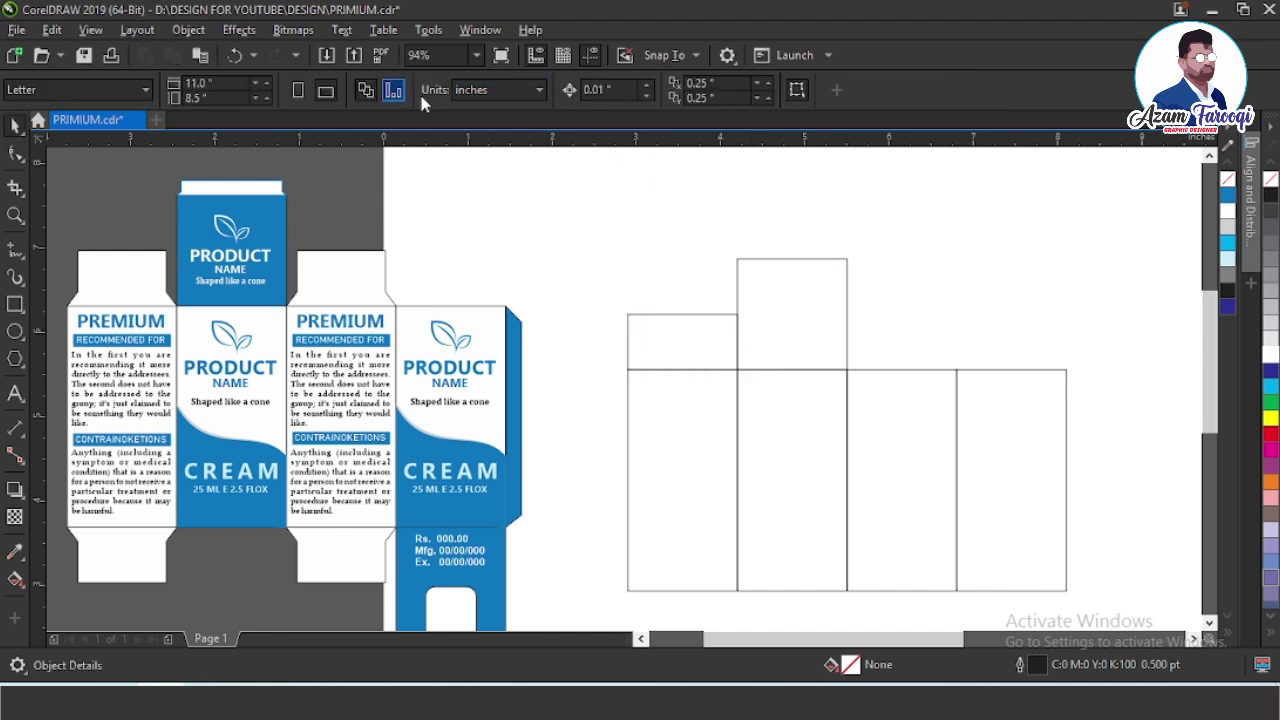
double_click(610, 90)
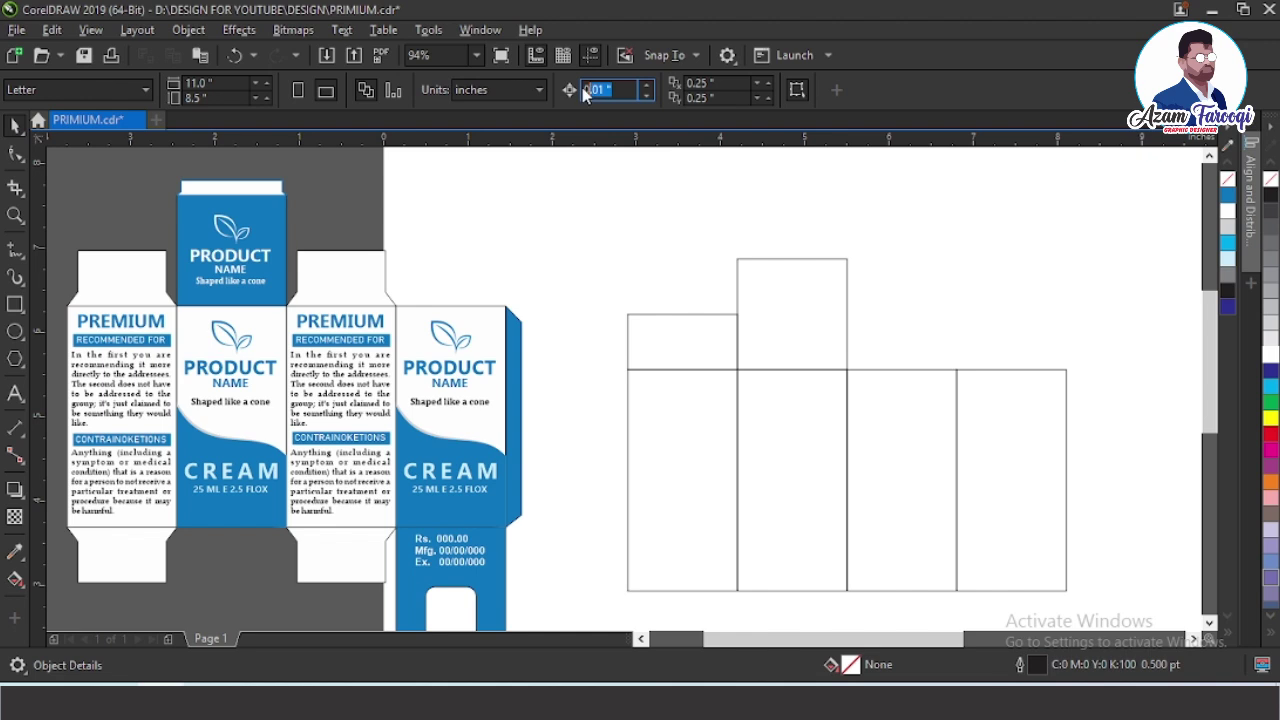
type("00.")
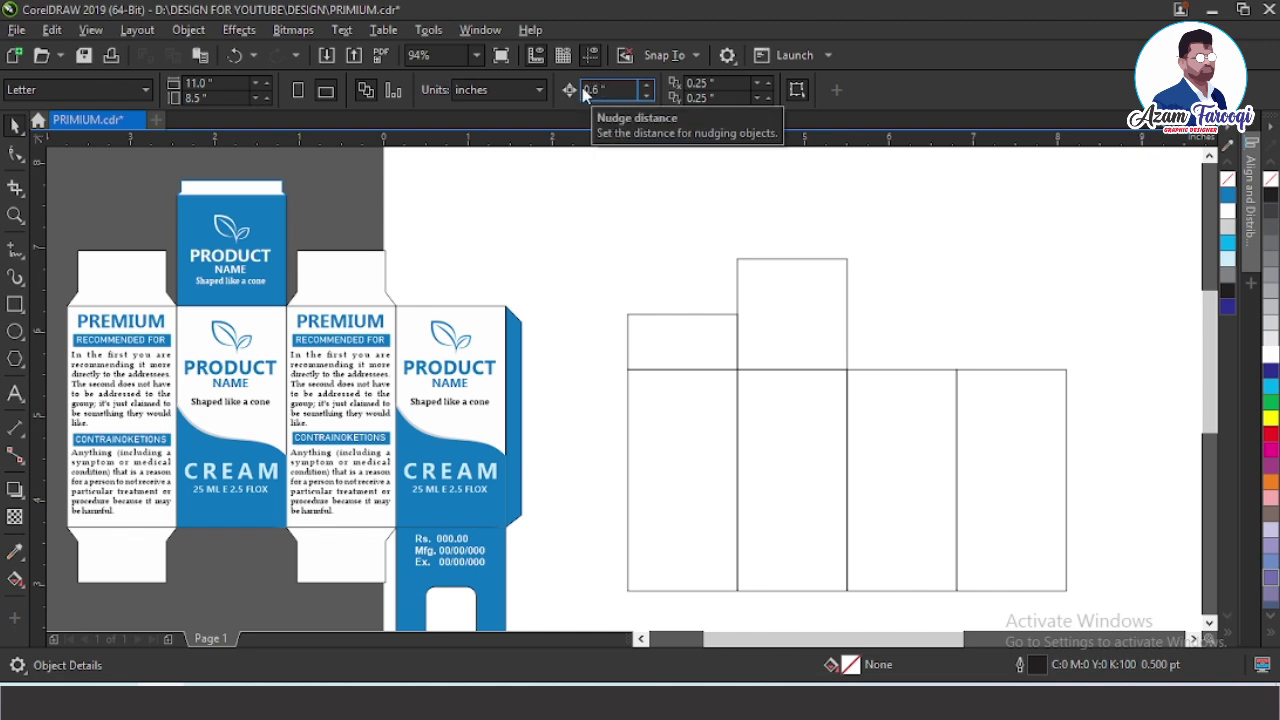
type("6")
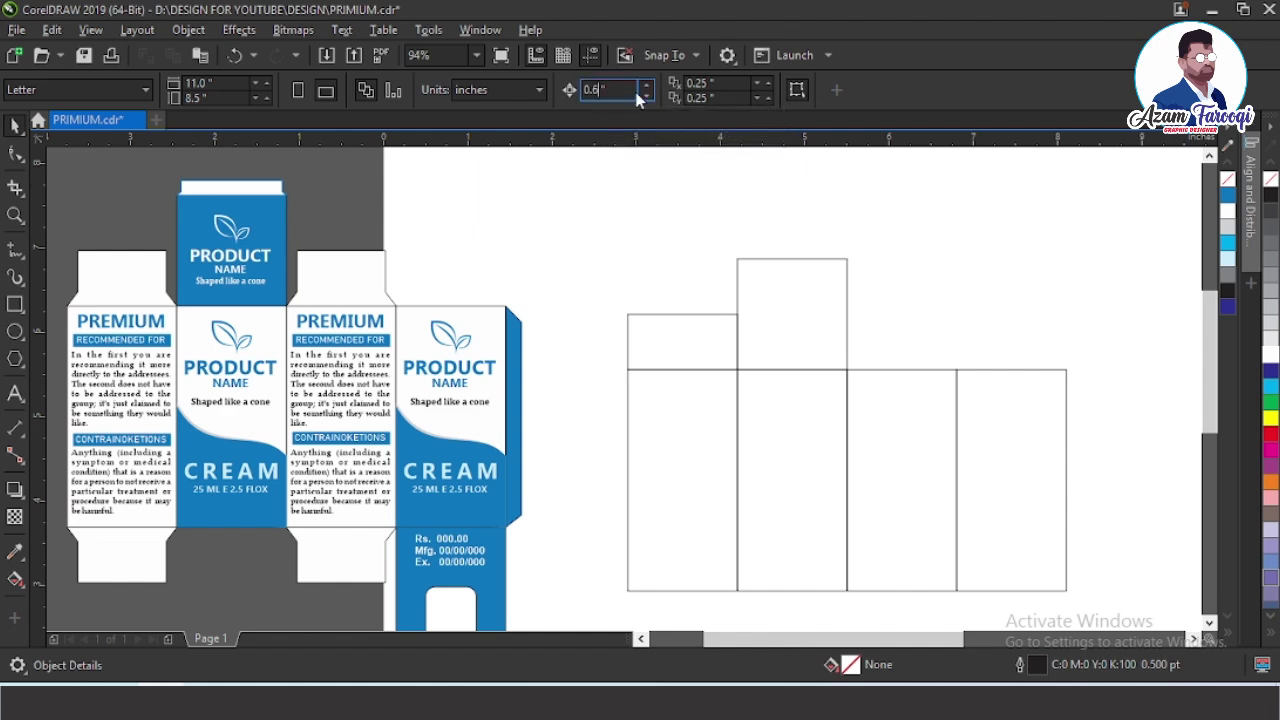
key("Left")
type("0")
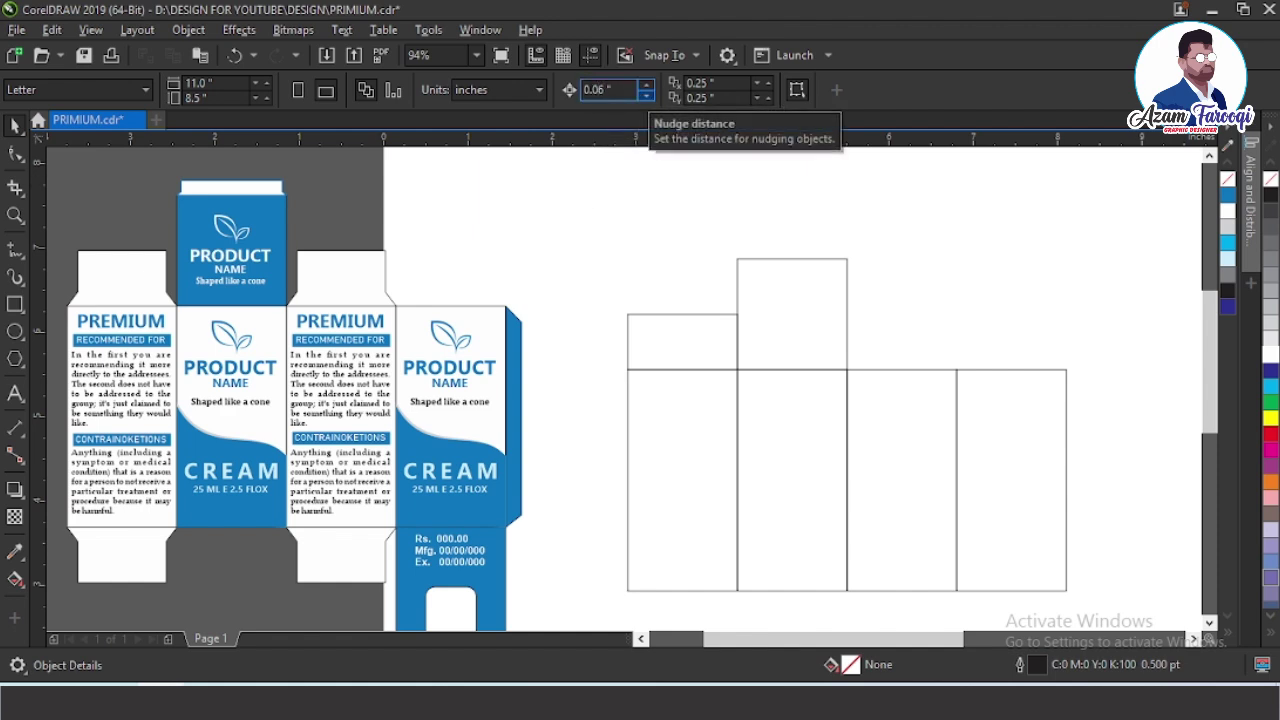
- Taper the first flap by nudging the upper two nodes of each side edge inward by 0.06"
left_click(693, 318)
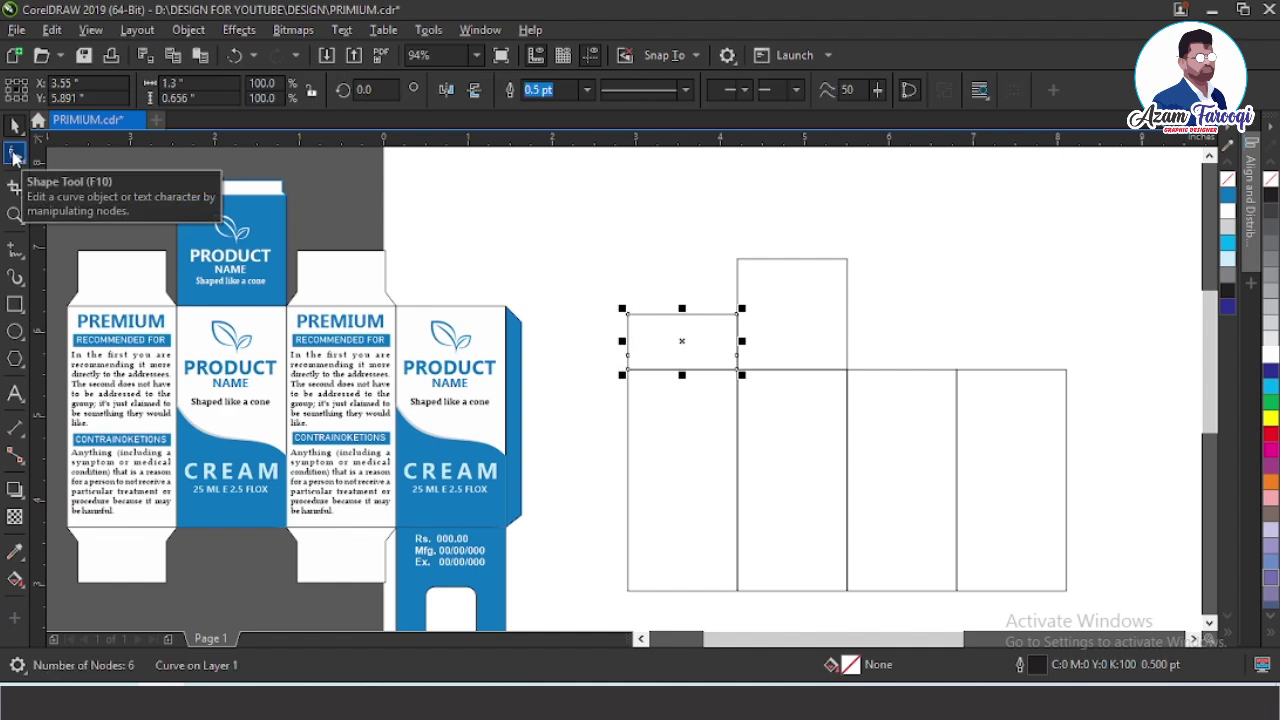
left_click(15, 155)
left_click_drag(701, 300, 772, 368)
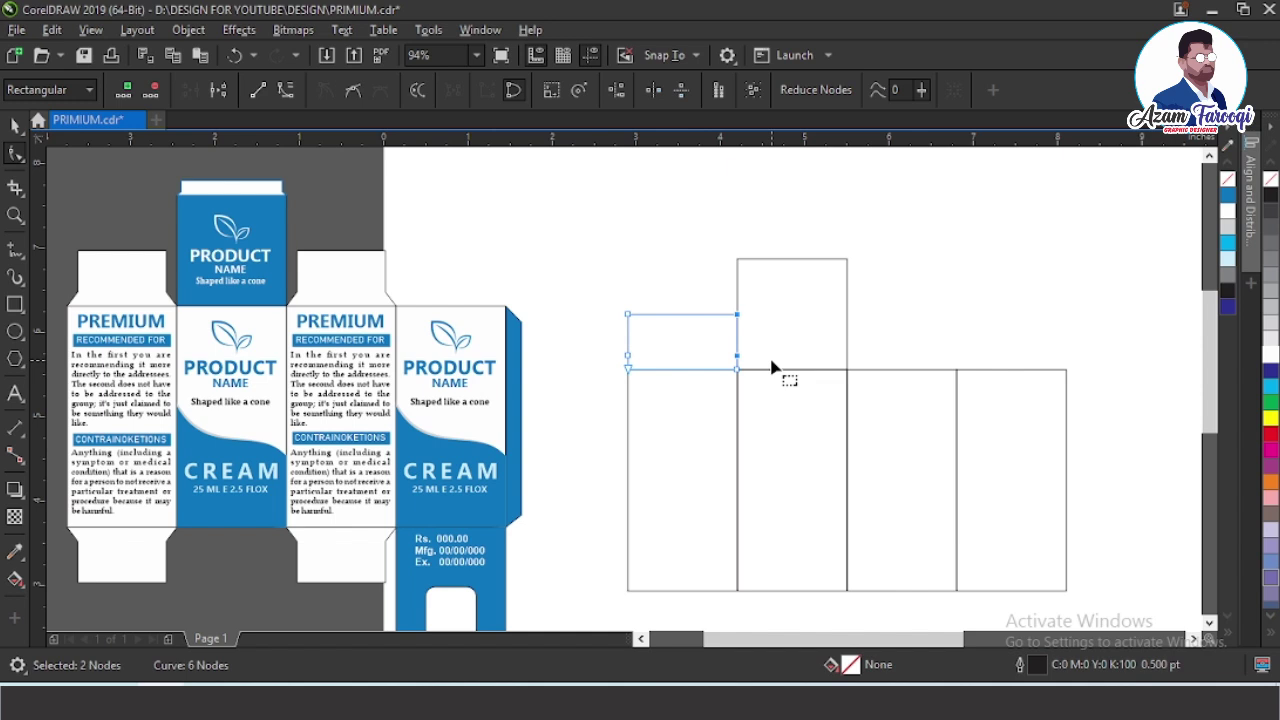
left_click_drag(586, 294, 667, 366)
key("Right")
key("space")
left_click(588, 304)
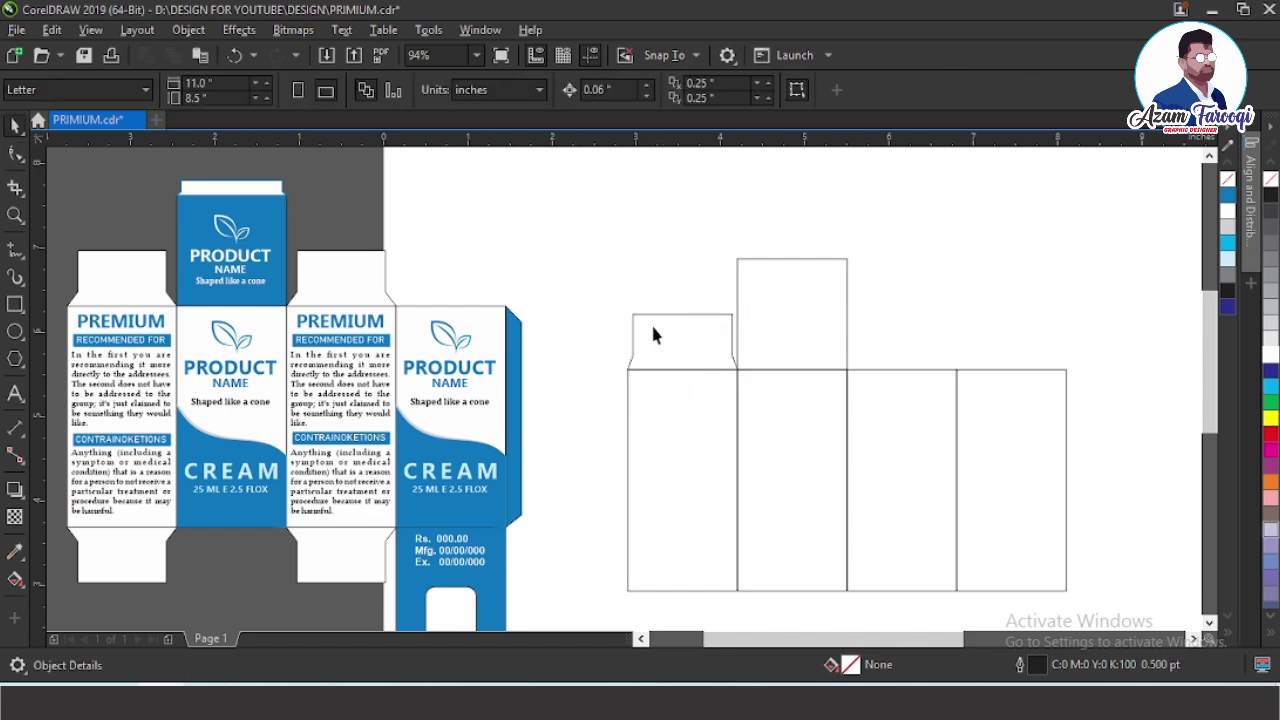
- Duplicate the tapered flap and center the copy above the third panel
left_click(714, 334)
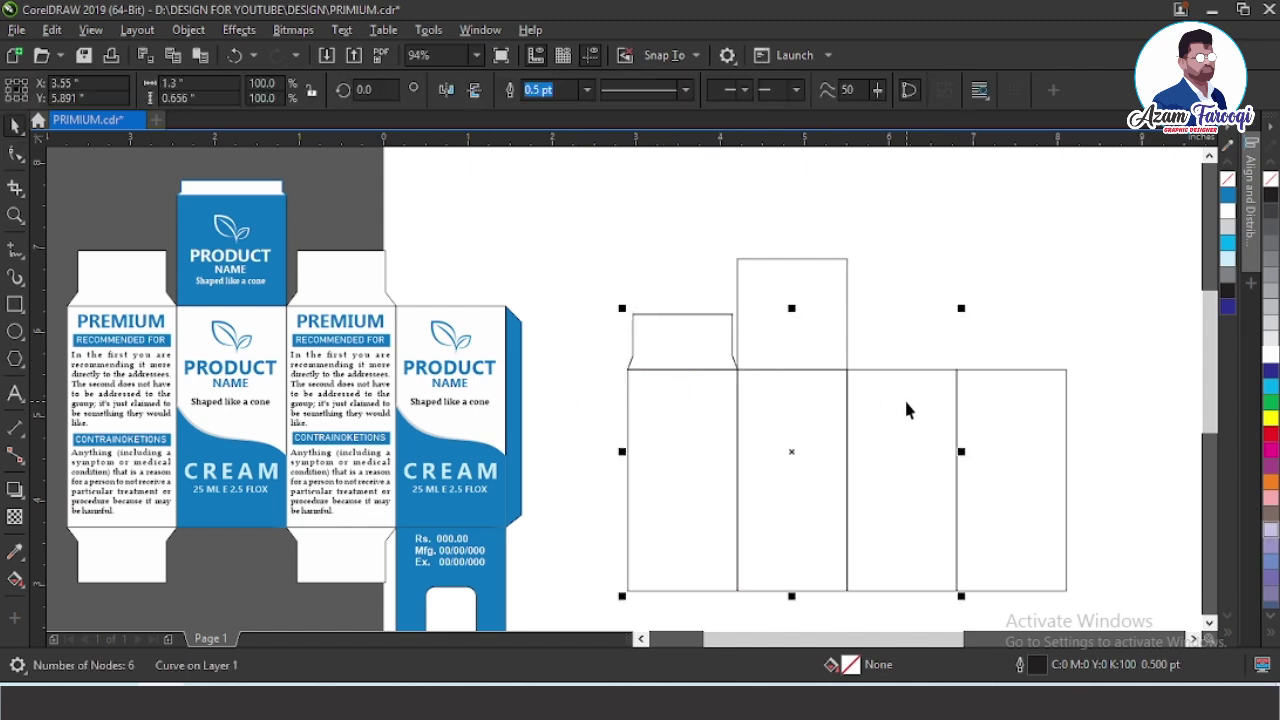
key("c")
left_click(1022, 336)
left_click(952, 348)
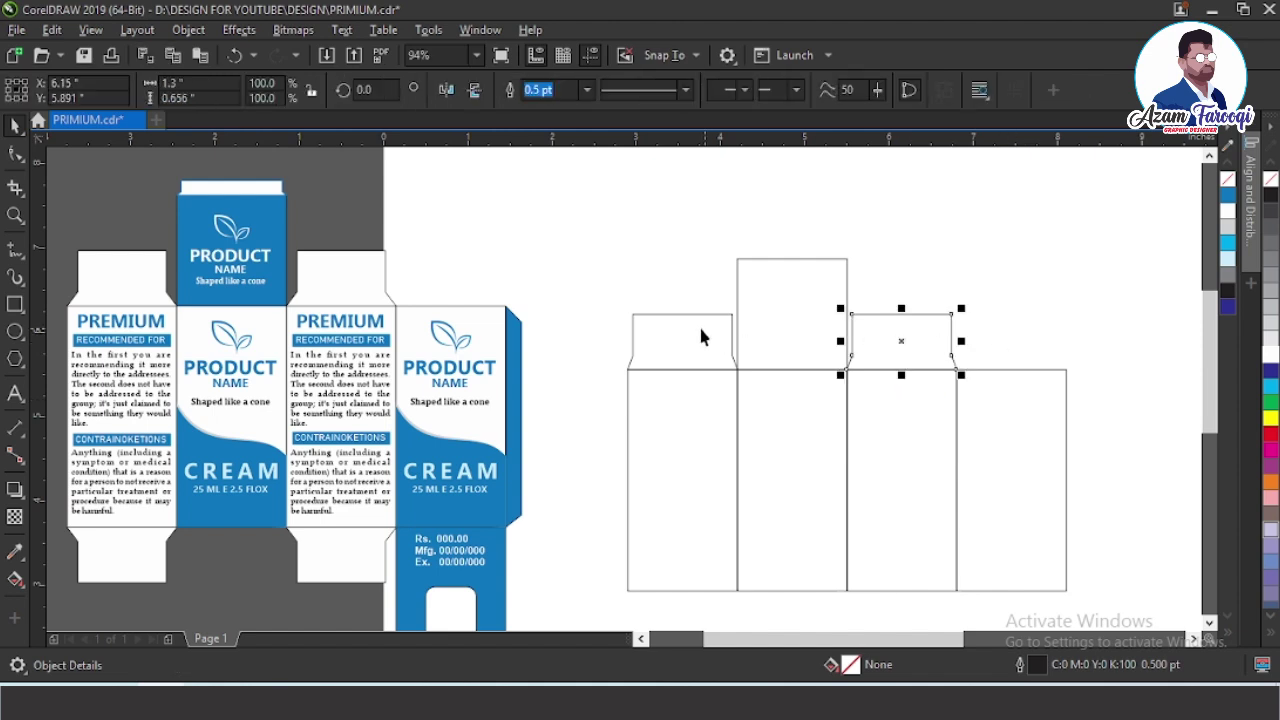
- Group the two tapered flaps and align a duplicate of the pair to the bottom edge of the panels
left_click(701, 337, "shift")
key("ctrl+g")
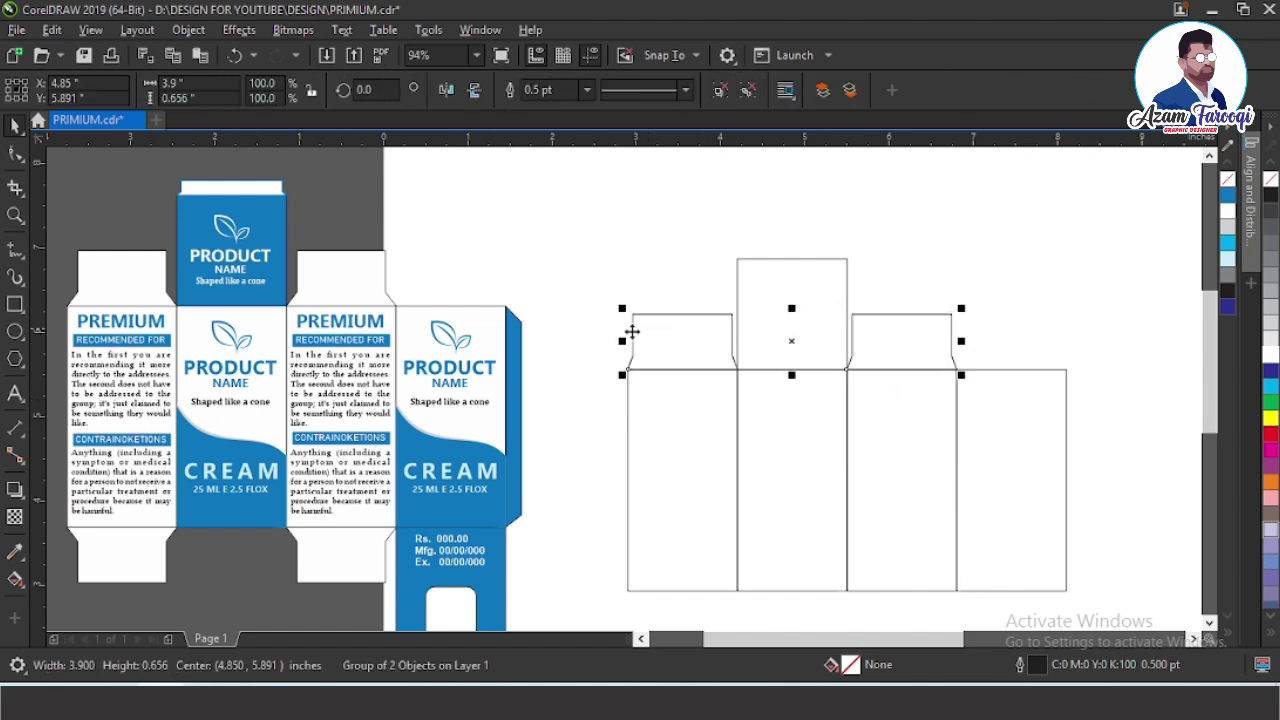
left_click(686, 475, "shift")
key("b")
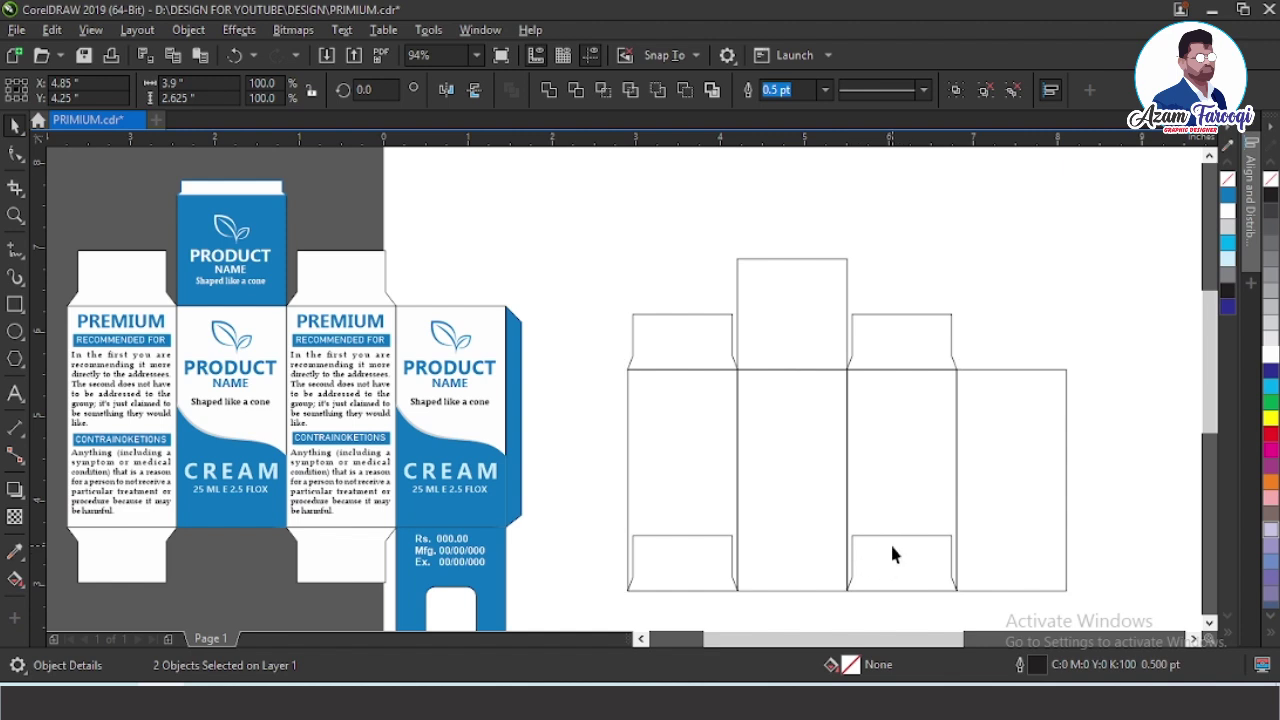
- Flip the lower pair of grouped flaps downward so they hang below the panels' bottom edge
left_click(847, 537)
left_click(858, 538)
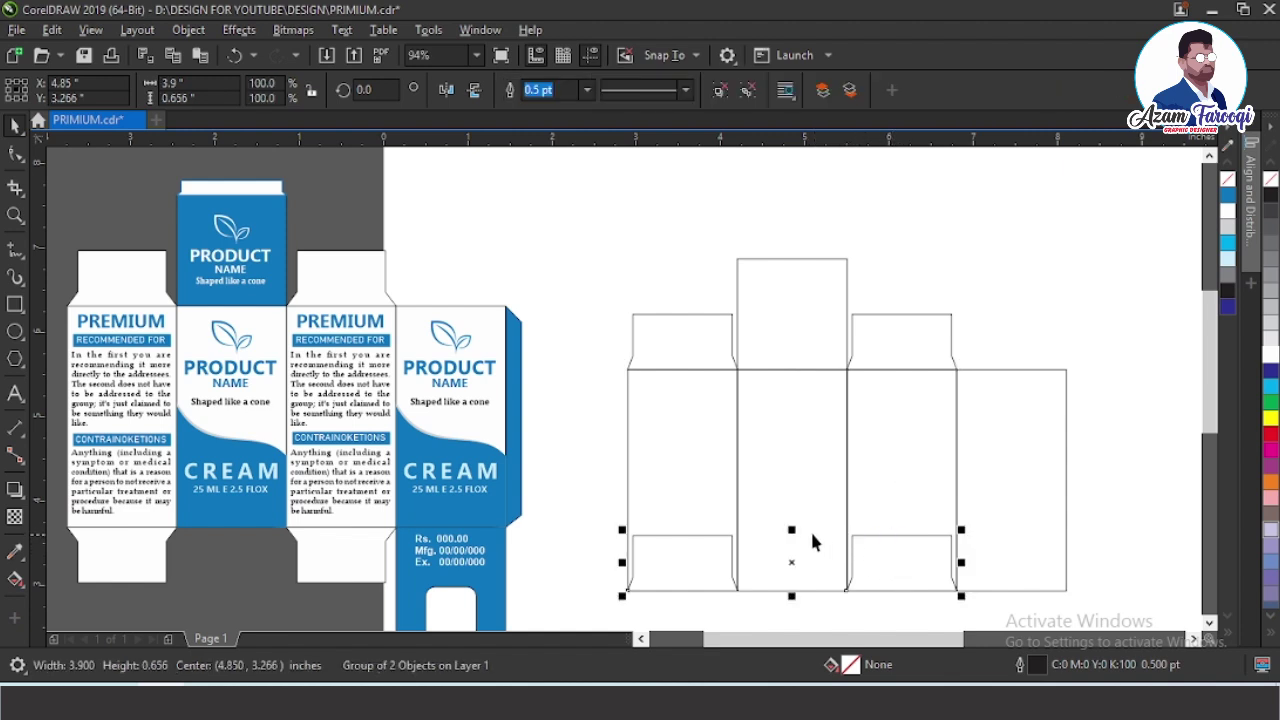
left_click_drag(791, 528, 795, 591)
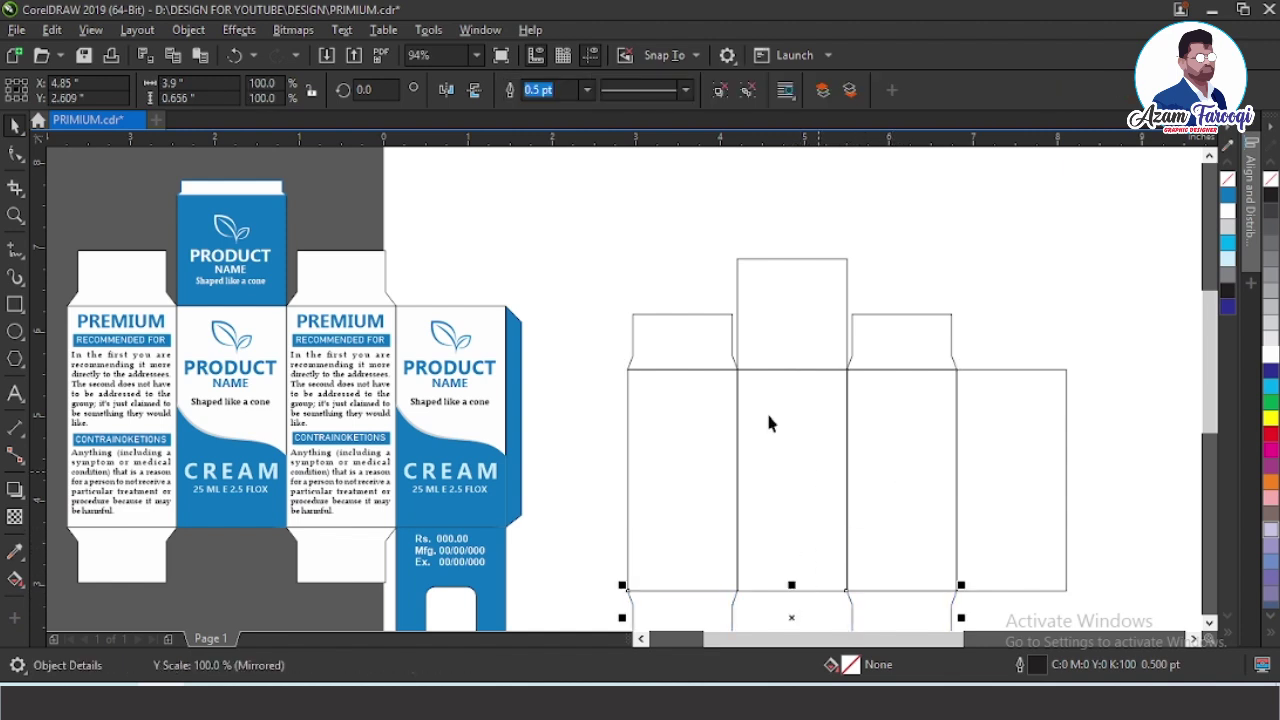
left_click(560, 320)
- Create a mirrored copy of the lid rectangle above the lid and set its height to 0.125"
scroll(560, 320, "down", 2)
key("F2")
left_click_drag(235, 255, 1053, 512)
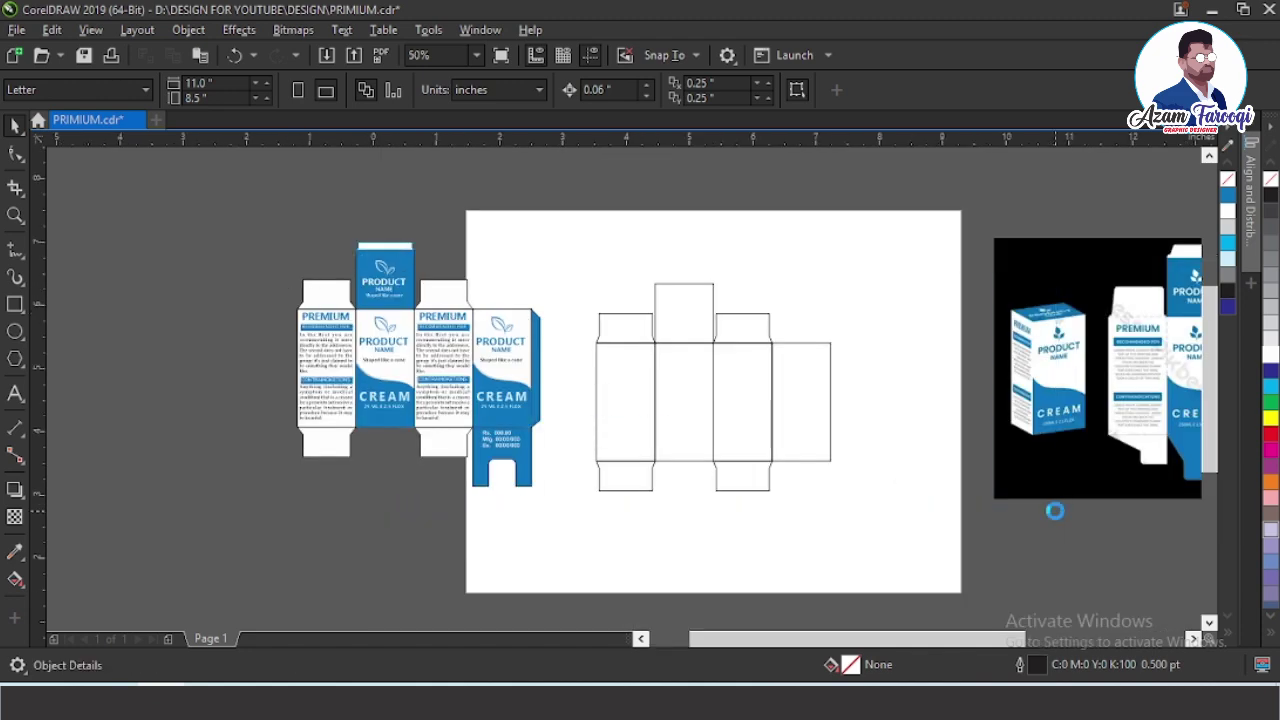
left_click(705, 280)
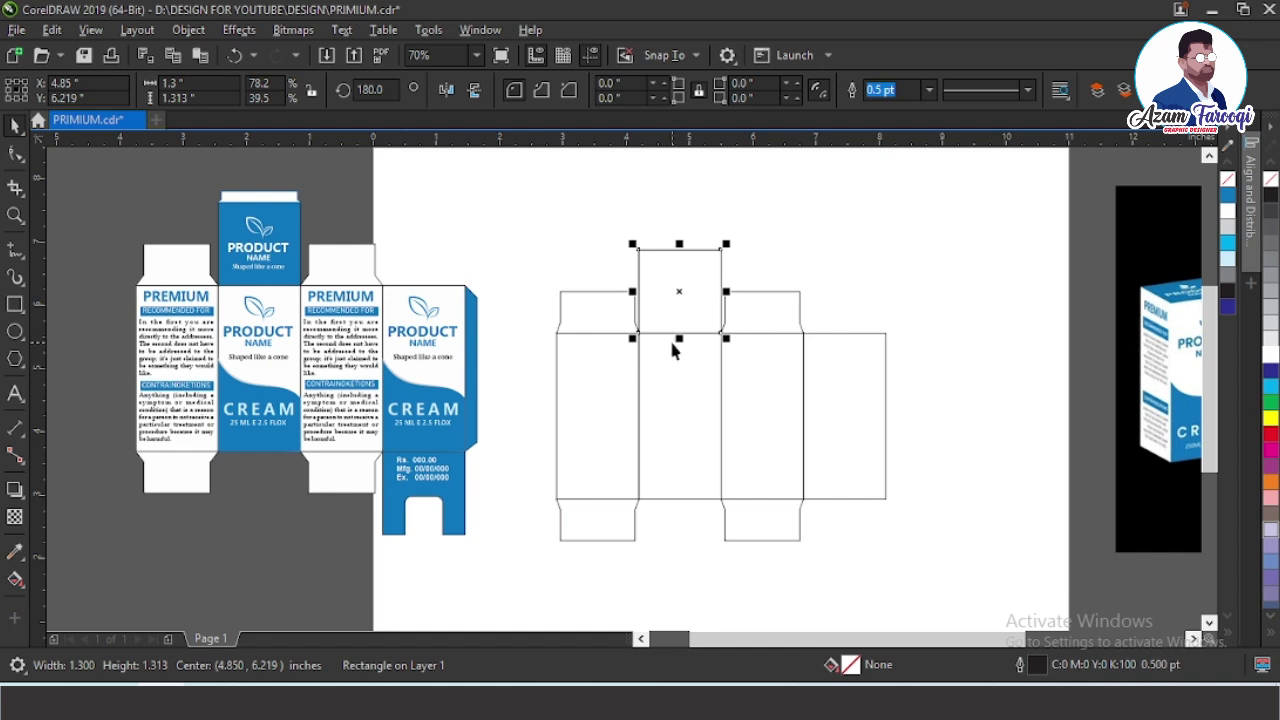
left_click_drag(678, 342, 678, 222)
left_click(180, 97)
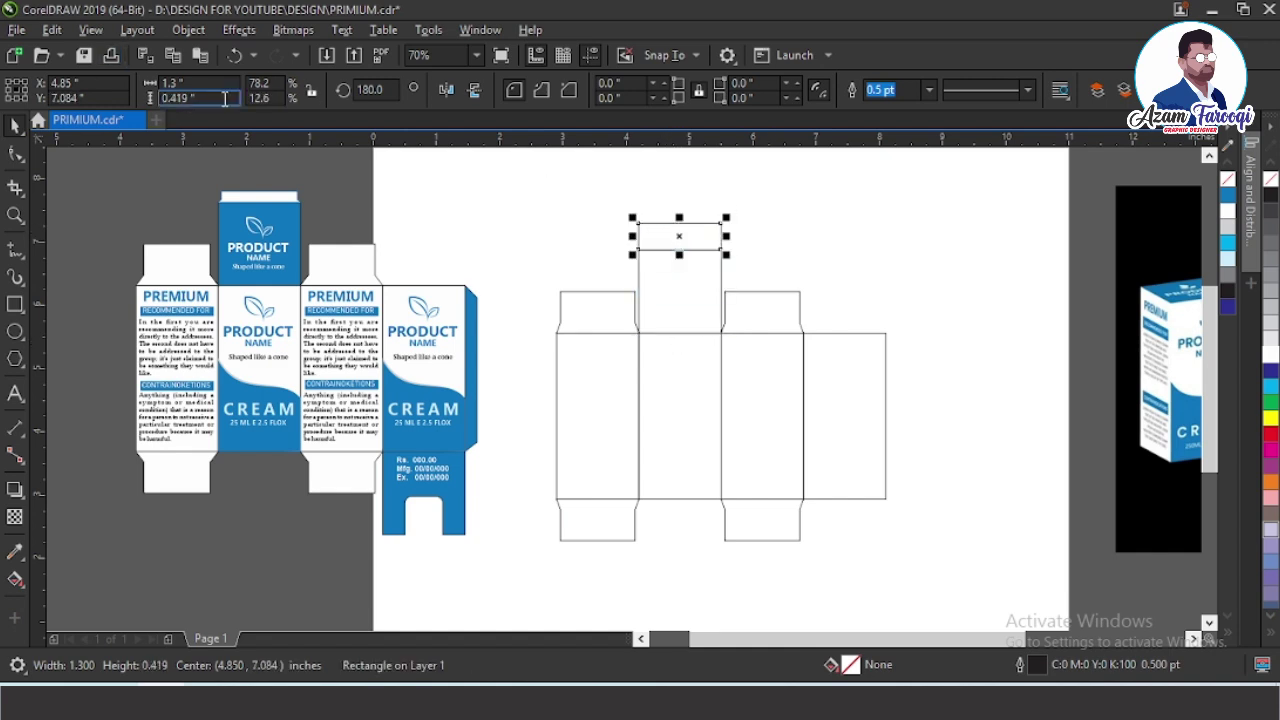
type("0.125")
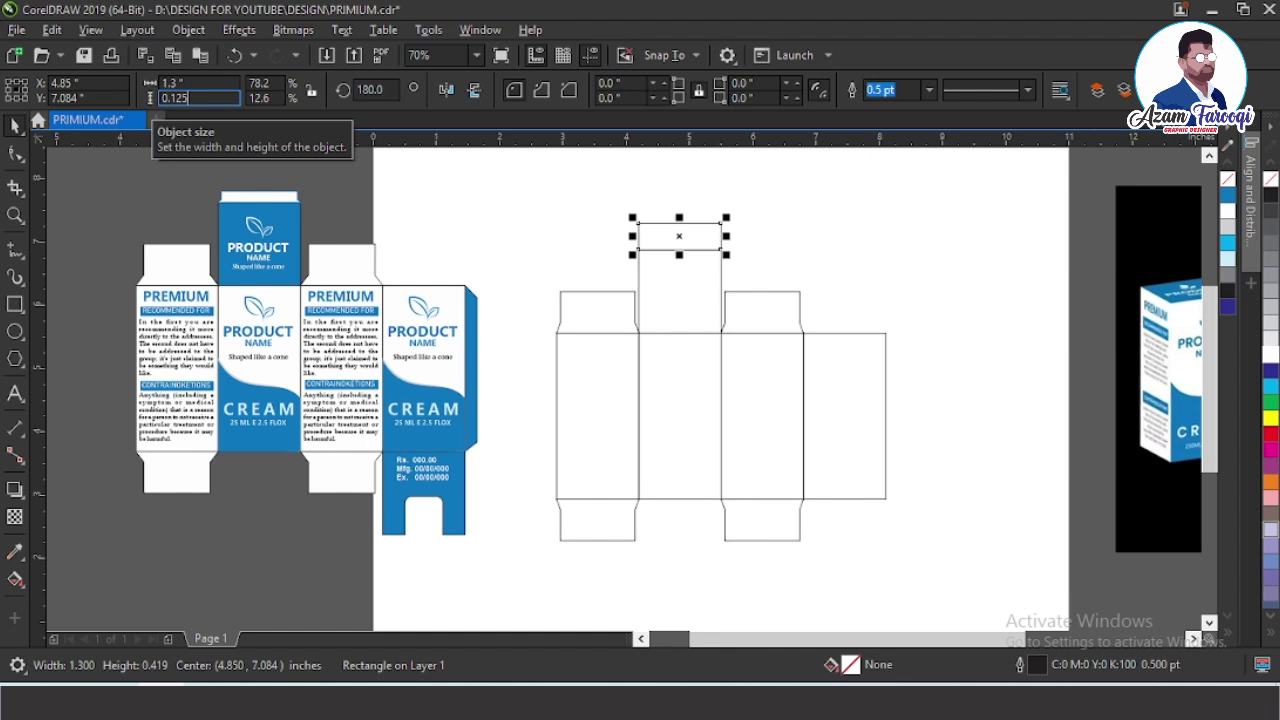
key("Return")
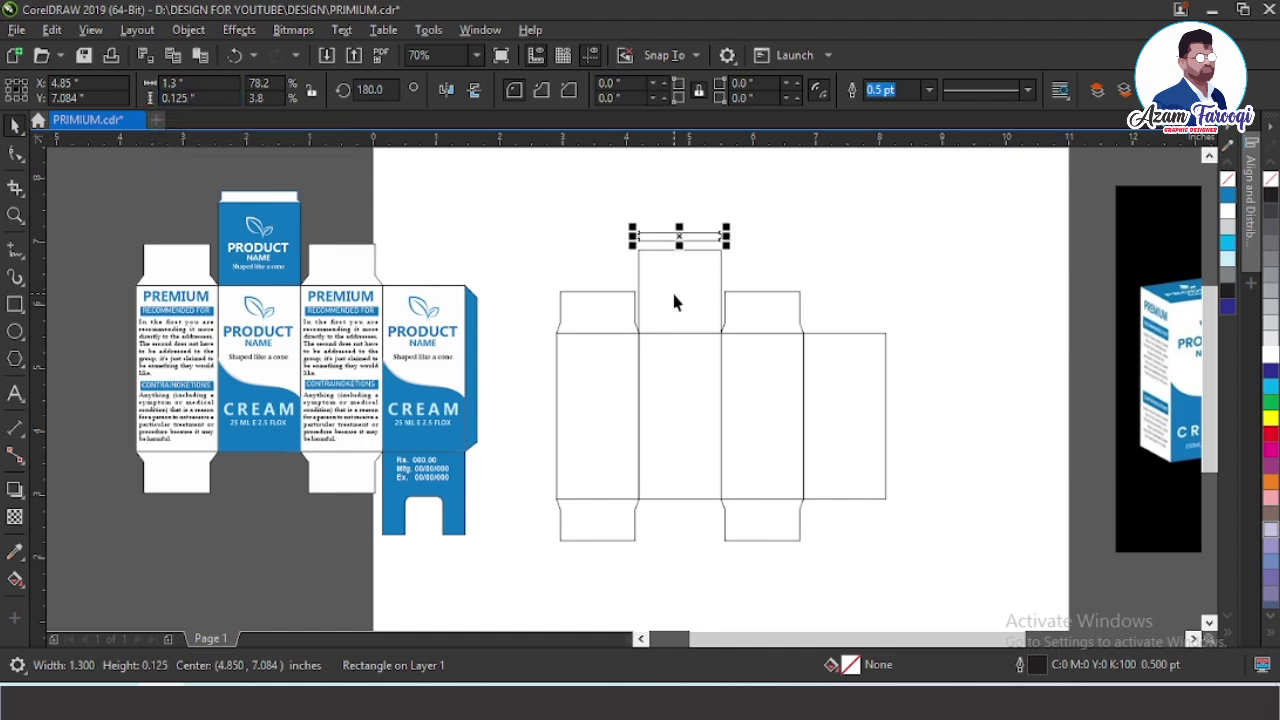
- Align the thin strip to the top edge of the lid
left_click(674, 286, "shift")
key("t")
left_click(599, 230)
- Trim the lid with the strip to remove the area where they overlap
key("F2")
left_click_drag(581, 217, 819, 339)
left_click(531, 331)
left_click(589, 300)
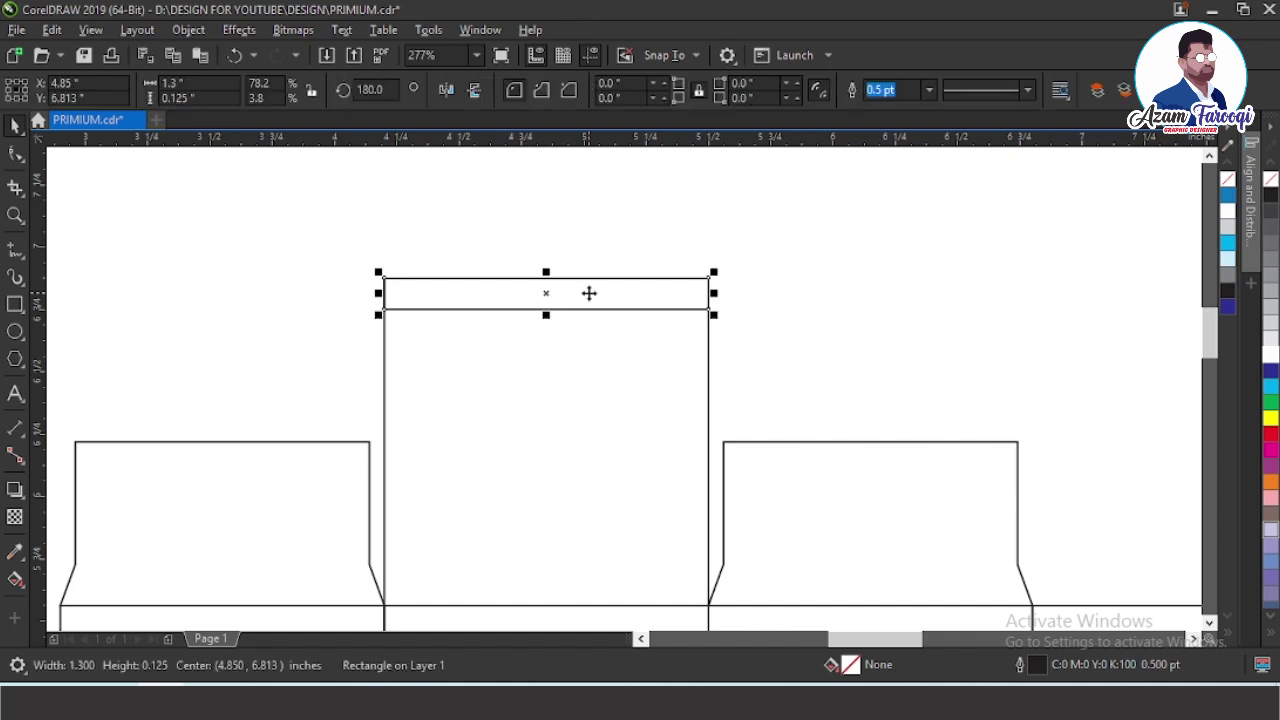
left_click(537, 364, "shift")
left_click(576, 91)
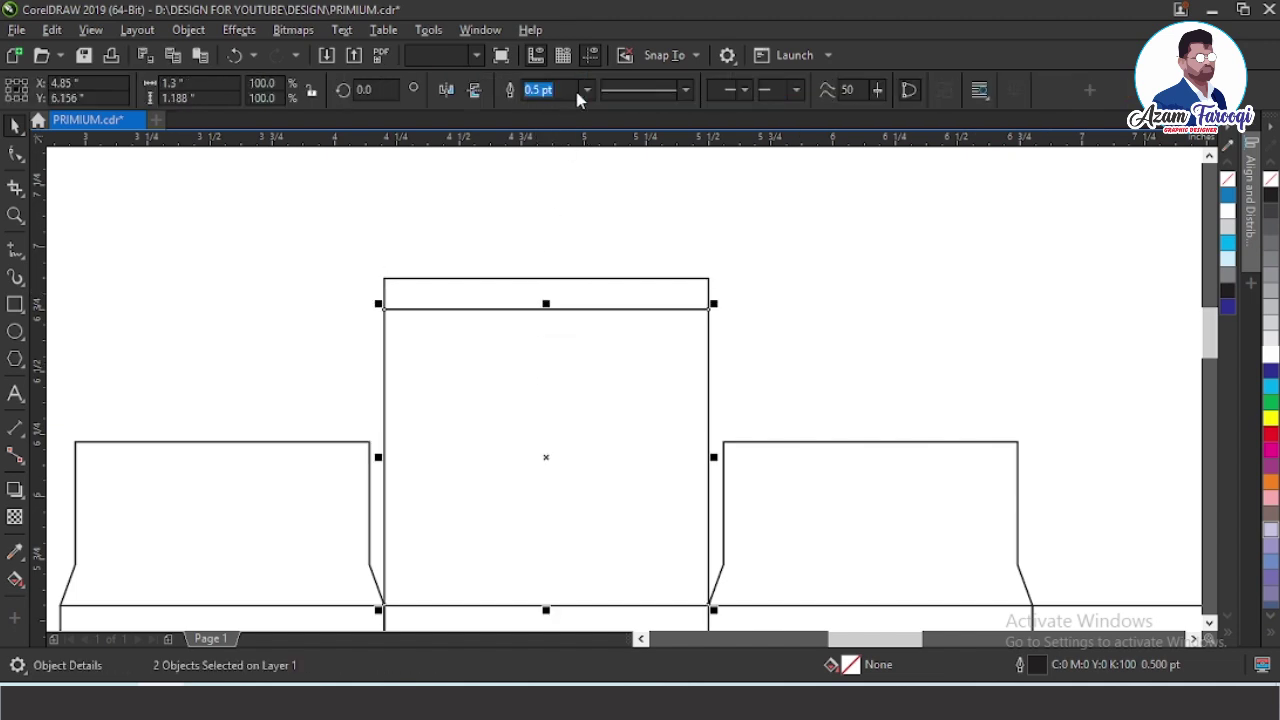
- Convert the strip to curves and add a node near the lower end of each side edge
left_click(615, 293)
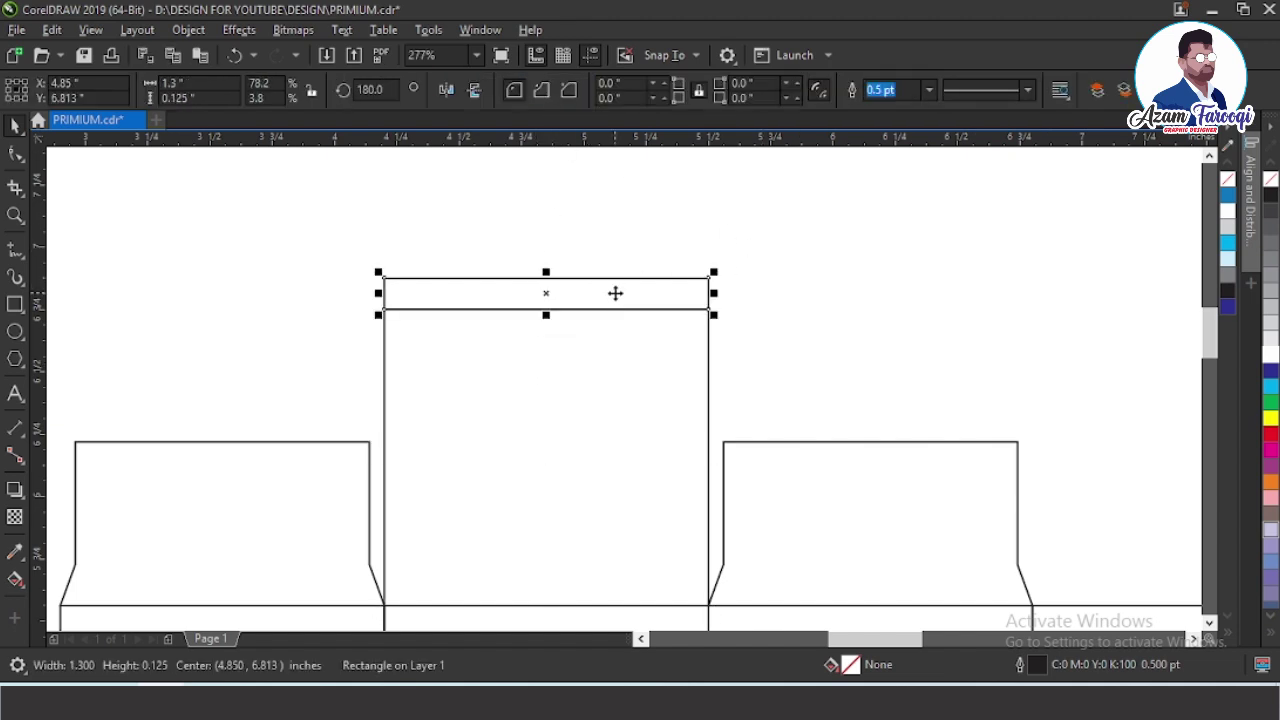
key("ctrl+q")
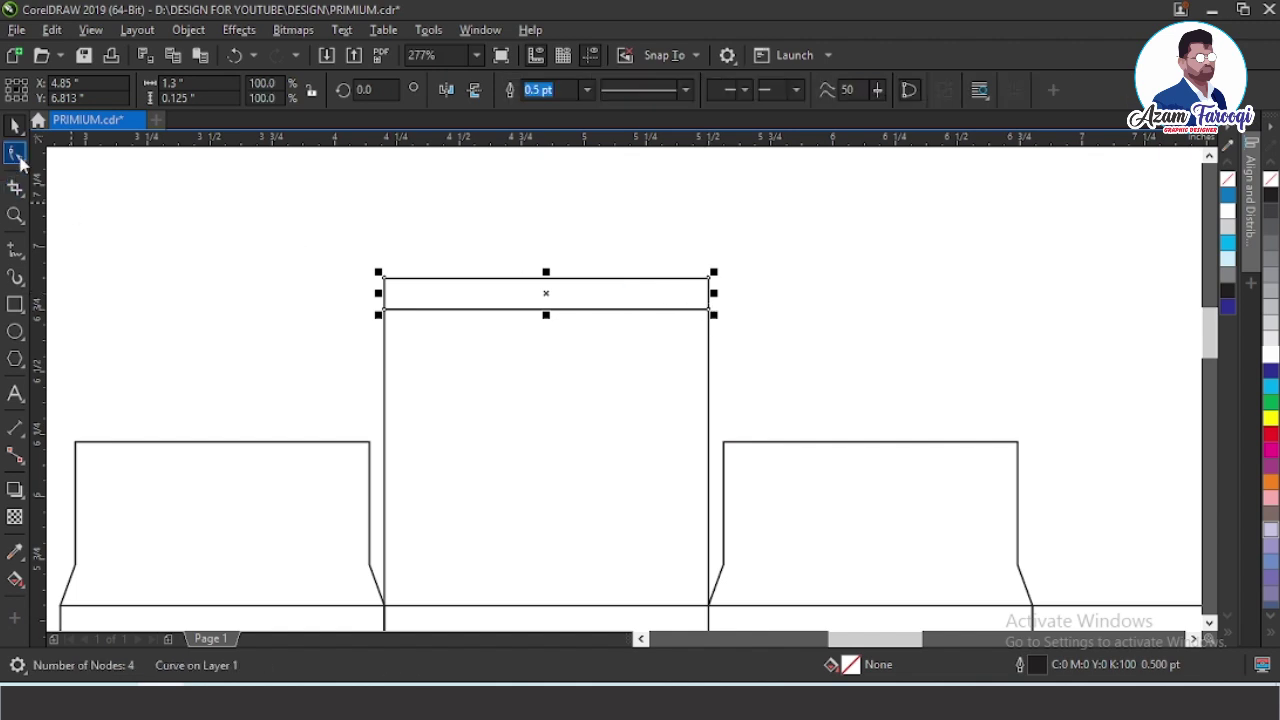
left_click(15, 153)
scroll(571, 338, "down", 4)
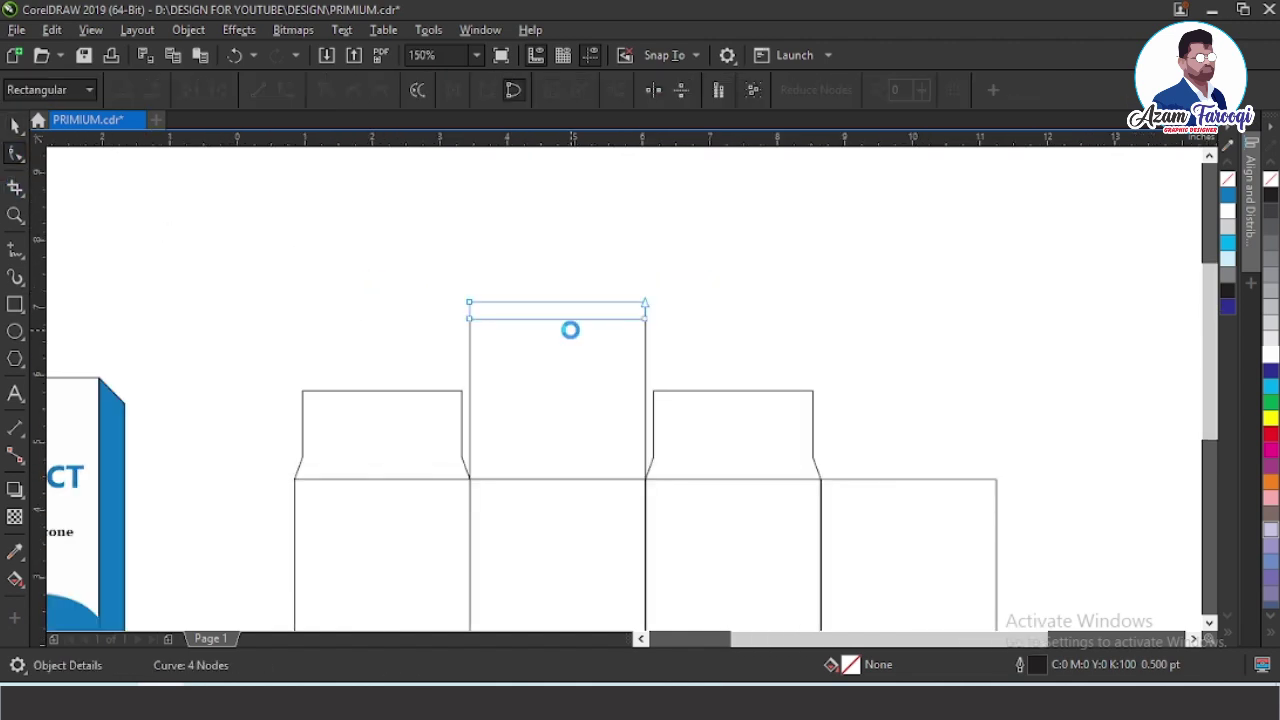
left_click_drag(403, 266, 743, 374)
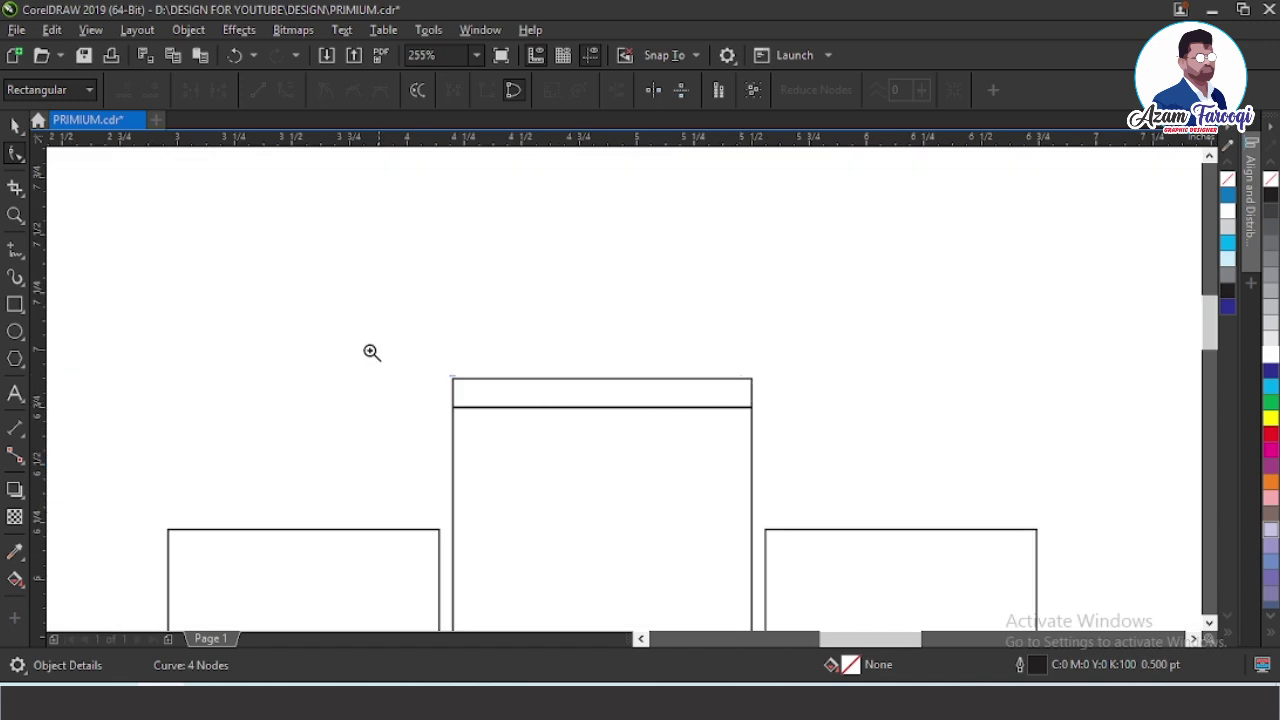
left_click_drag(371, 351, 760, 410)
double_click(967, 367)
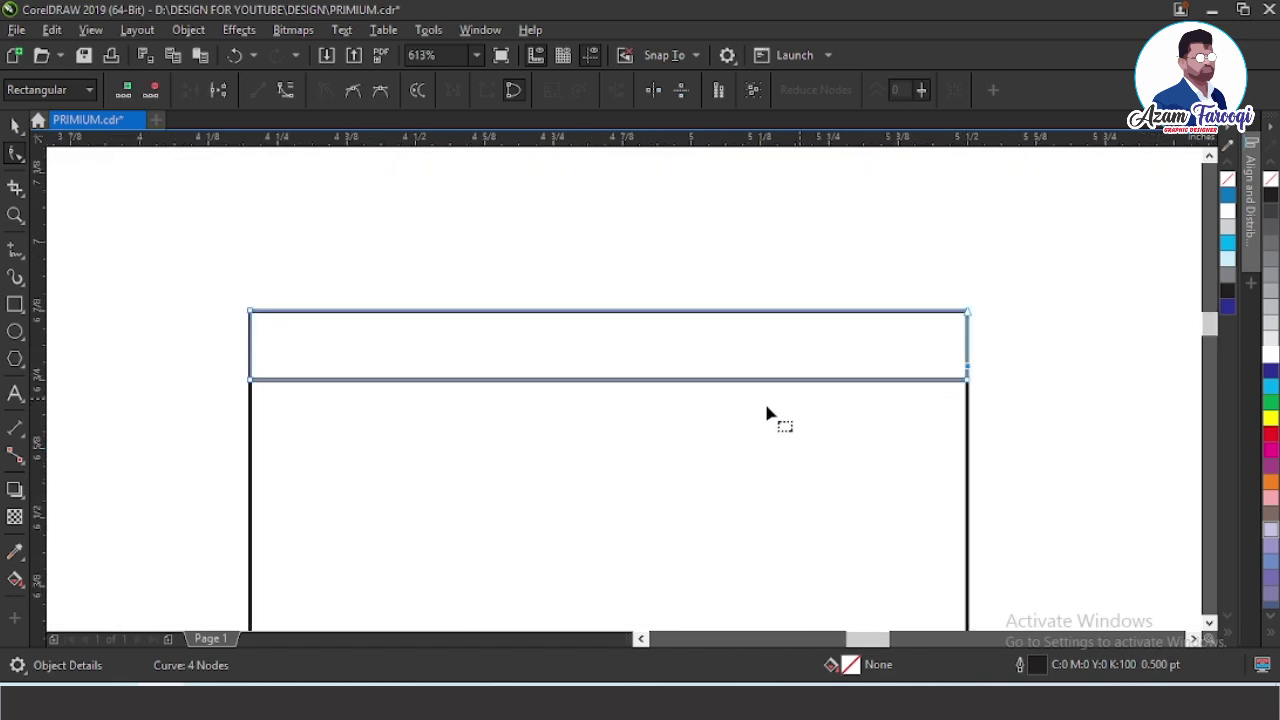
double_click(251, 378)
- Try to taper the strip's left side by nudging its upper two nodes inward by 0.06"
left_click_drag(223, 308, 287, 379)
key("Right")
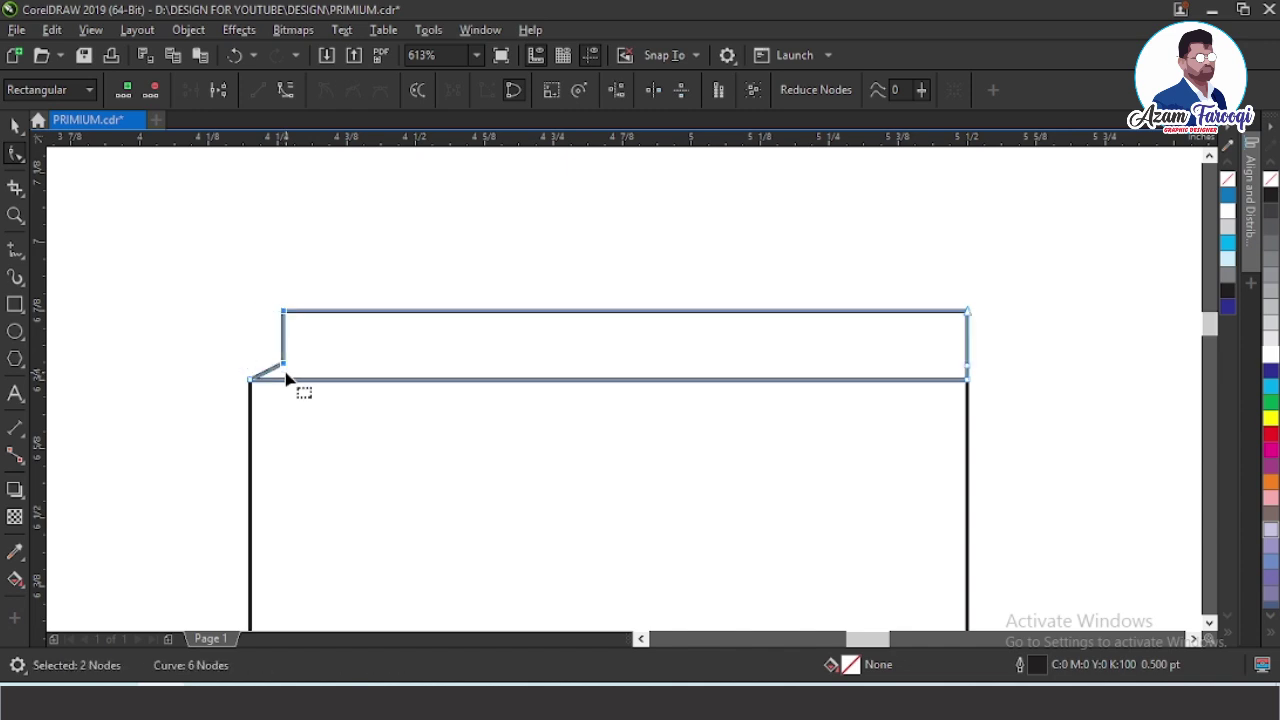
left_click_drag(922, 275, 1032, 384)
key("ctrl+z")
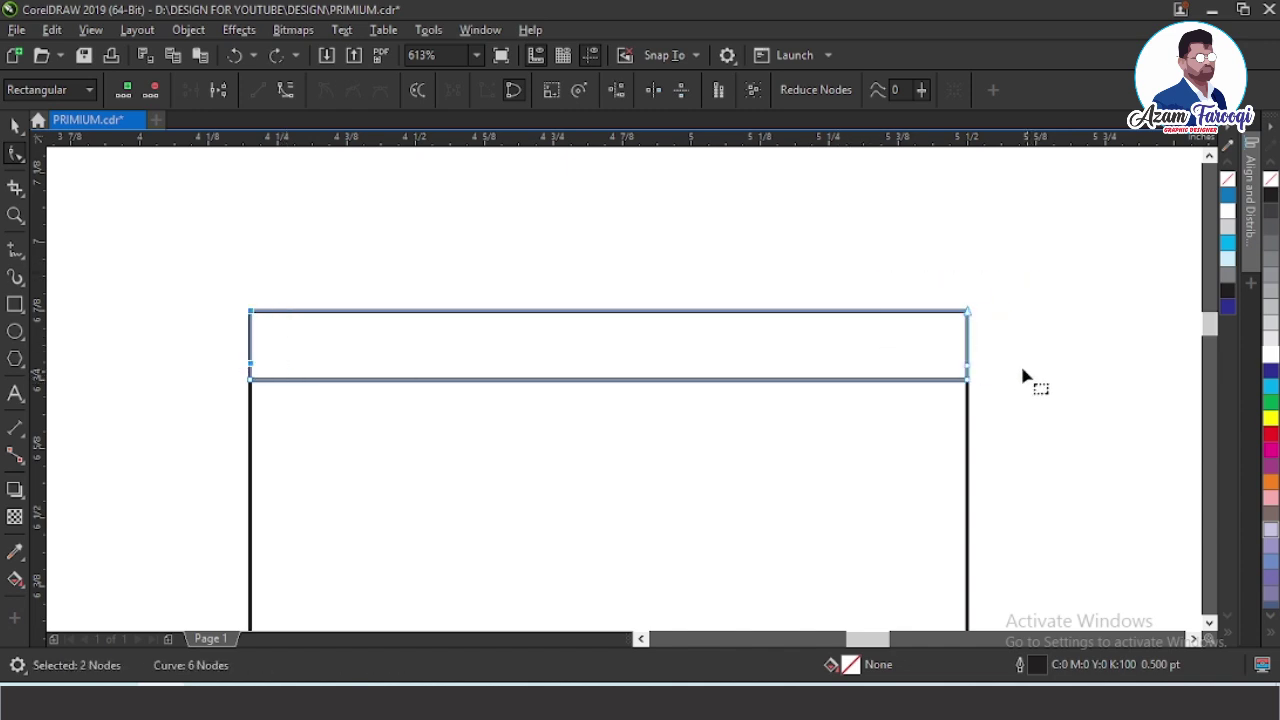
- Set the document's nudge distance to 0.03"
key("space")
left_click(508, 153)
left_click(608, 90)
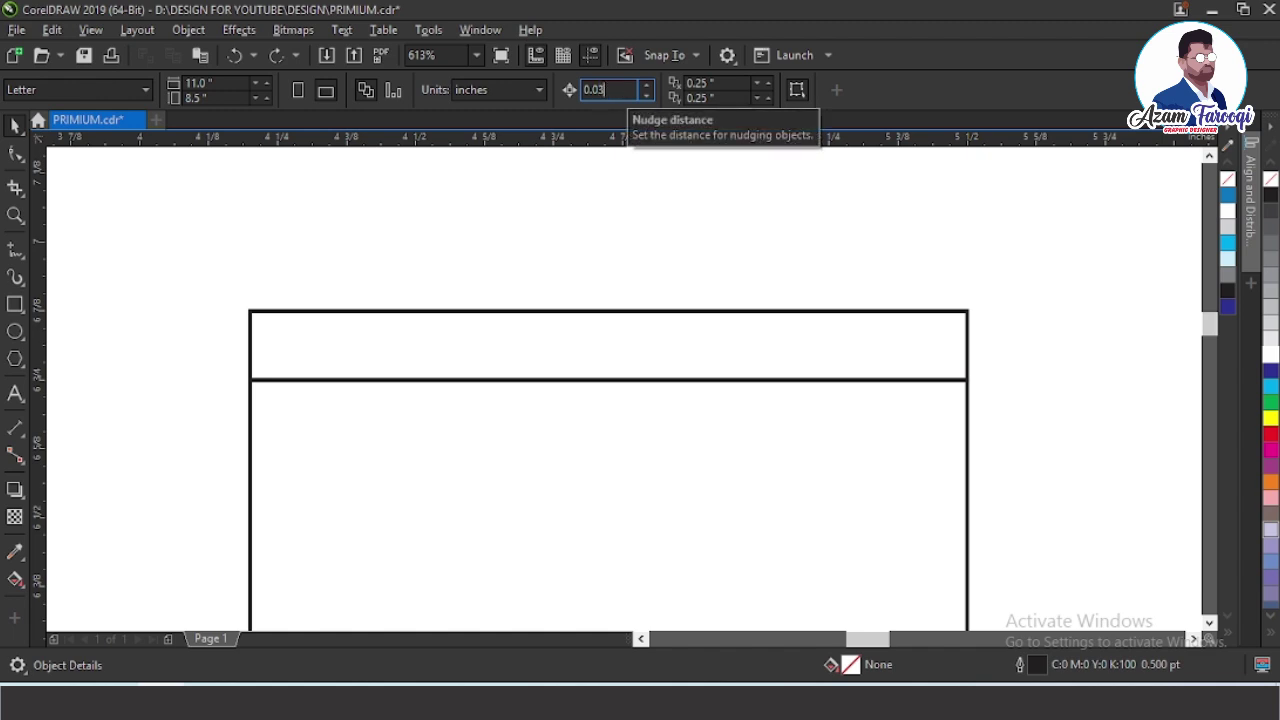
- Nudge the upper two nodes on the strip's left side inward by 0.03"
left_click(289, 343)
key("F10")
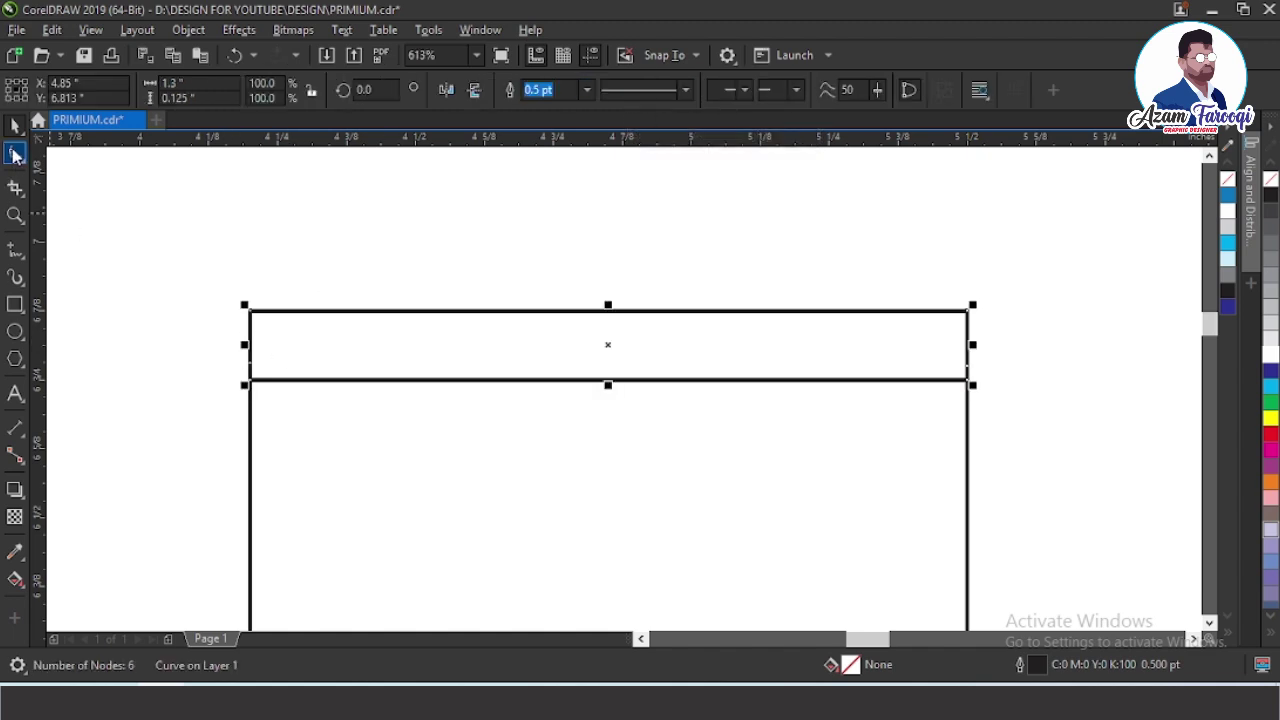
left_click_drag(215, 292, 294, 374)
key("Right")
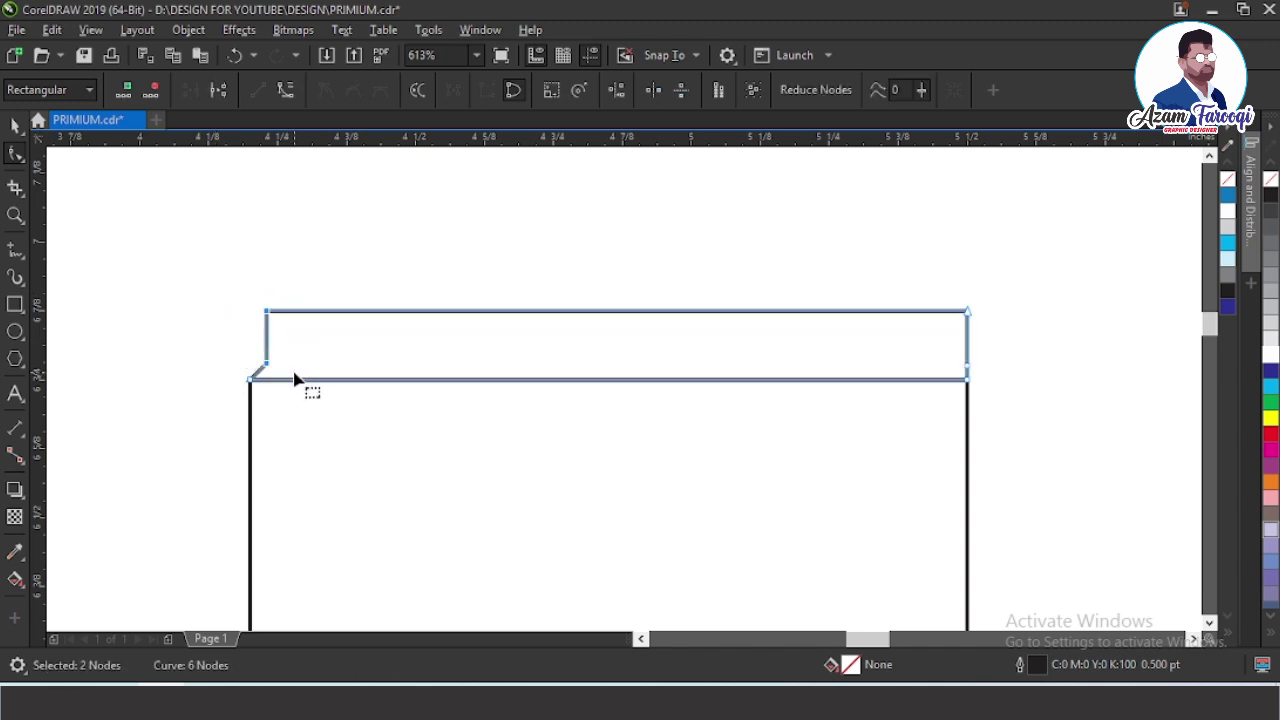
- Nudge the upper two nodes on the strip's right side inward by 0.03" to match the left
left_click_drag(927, 310, 1007, 371)
key("ctrl+z")
left_click_drag(966, 313, 1012, 384)
key("ctrl+z")
left_click_drag(948, 274, 1039, 375)
key("Left")
key("space")
left_click(1040, 380)
- Duplicate the lid and align the copy to the bottom center of the fourth panel
key("F4")
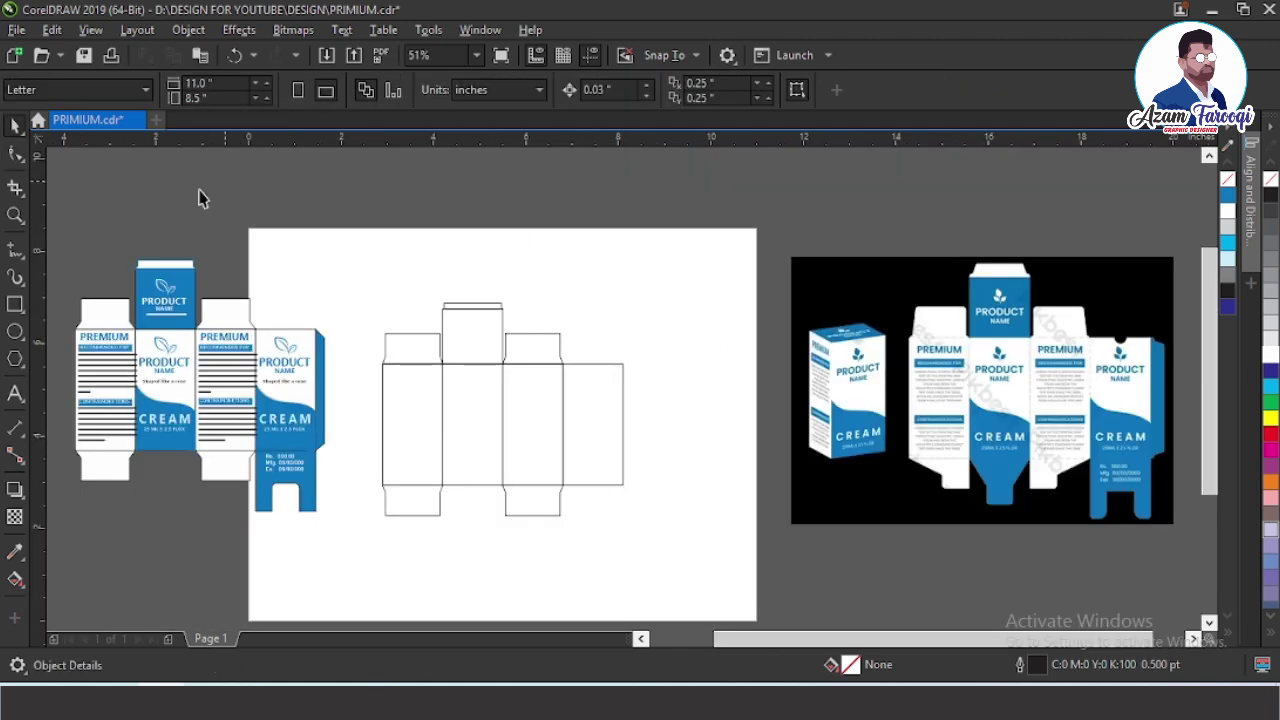
key("z")
left_click_drag(80, 236, 868, 570)
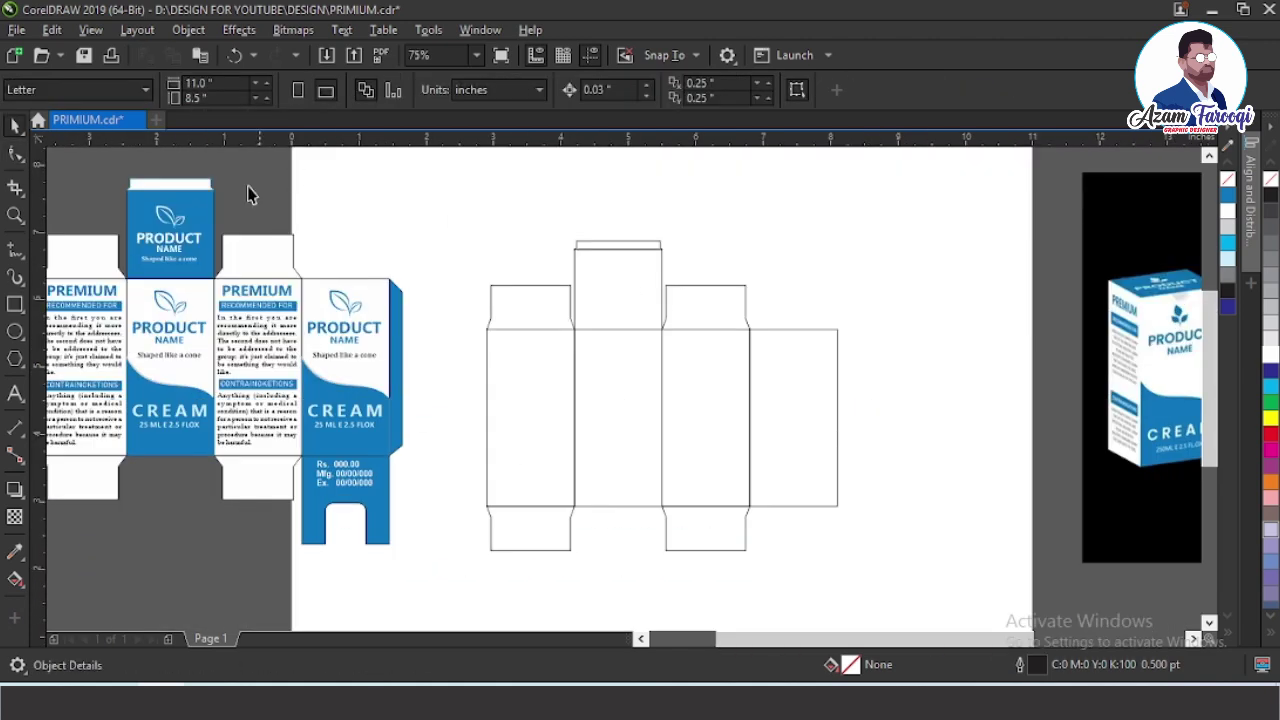
left_click(640, 292)
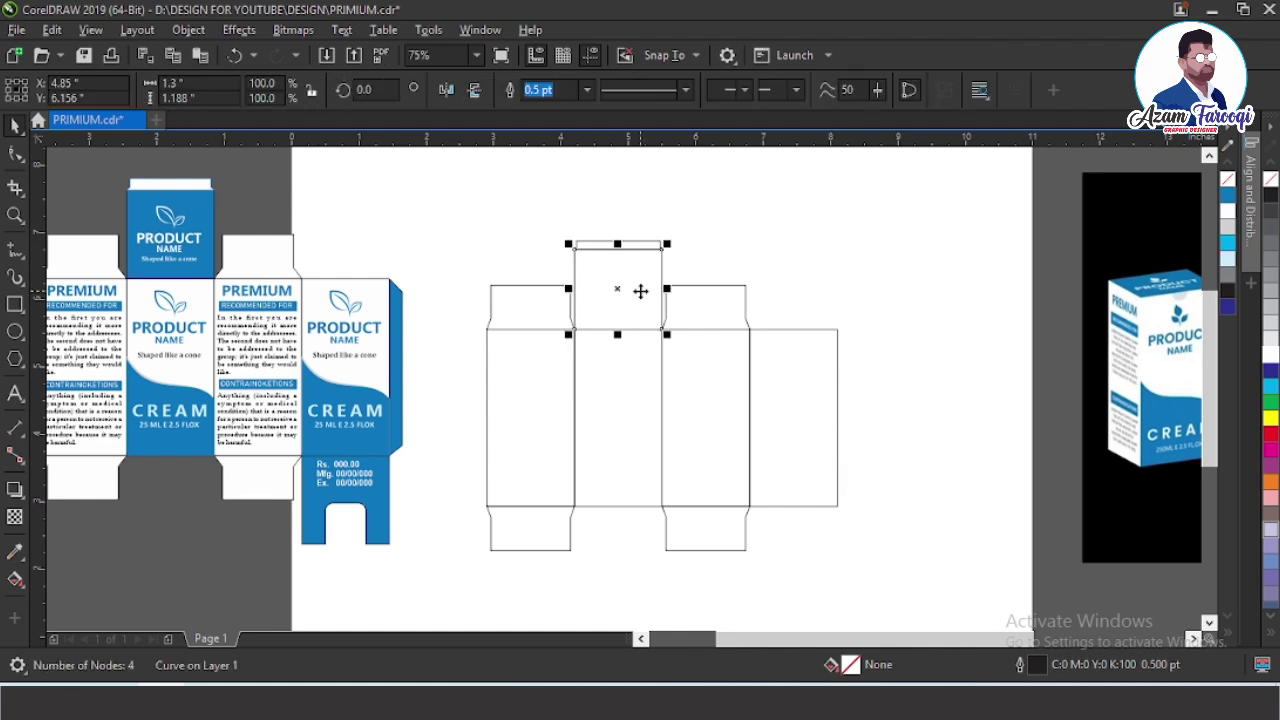
left_click(803, 398, "shift")
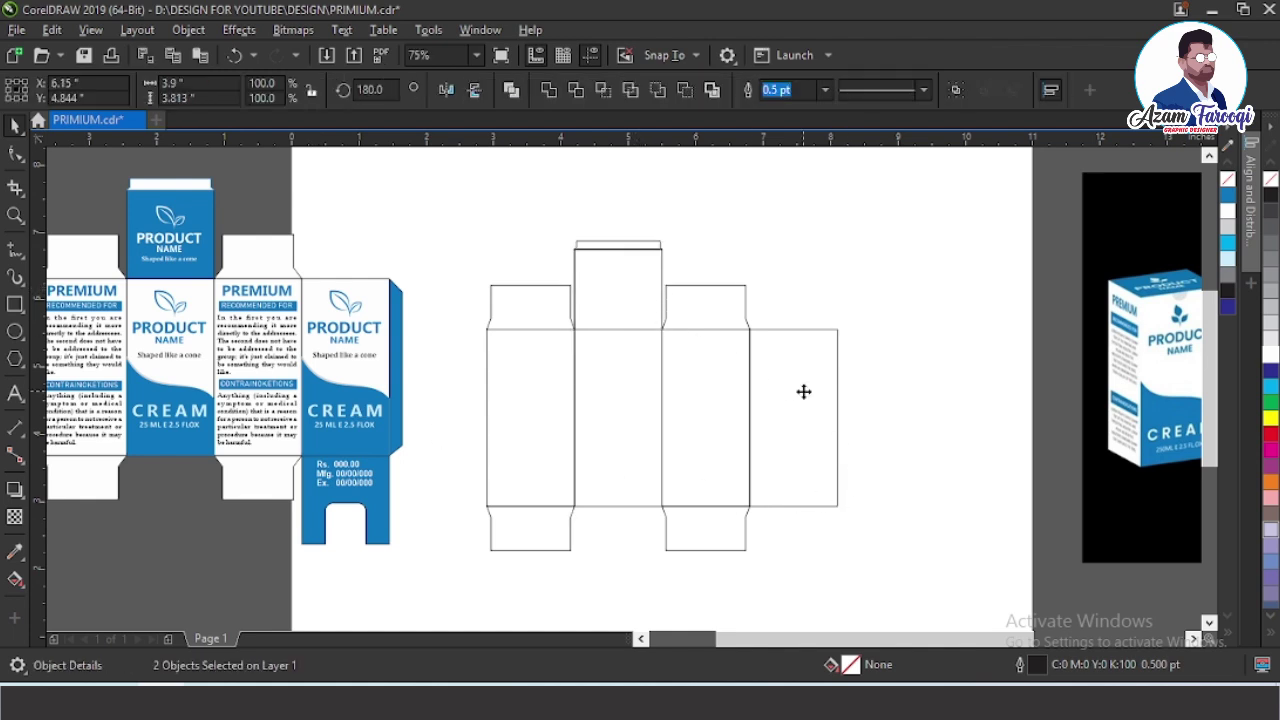
key("c")
key("b")
key("Escape")
left_click(793, 418)
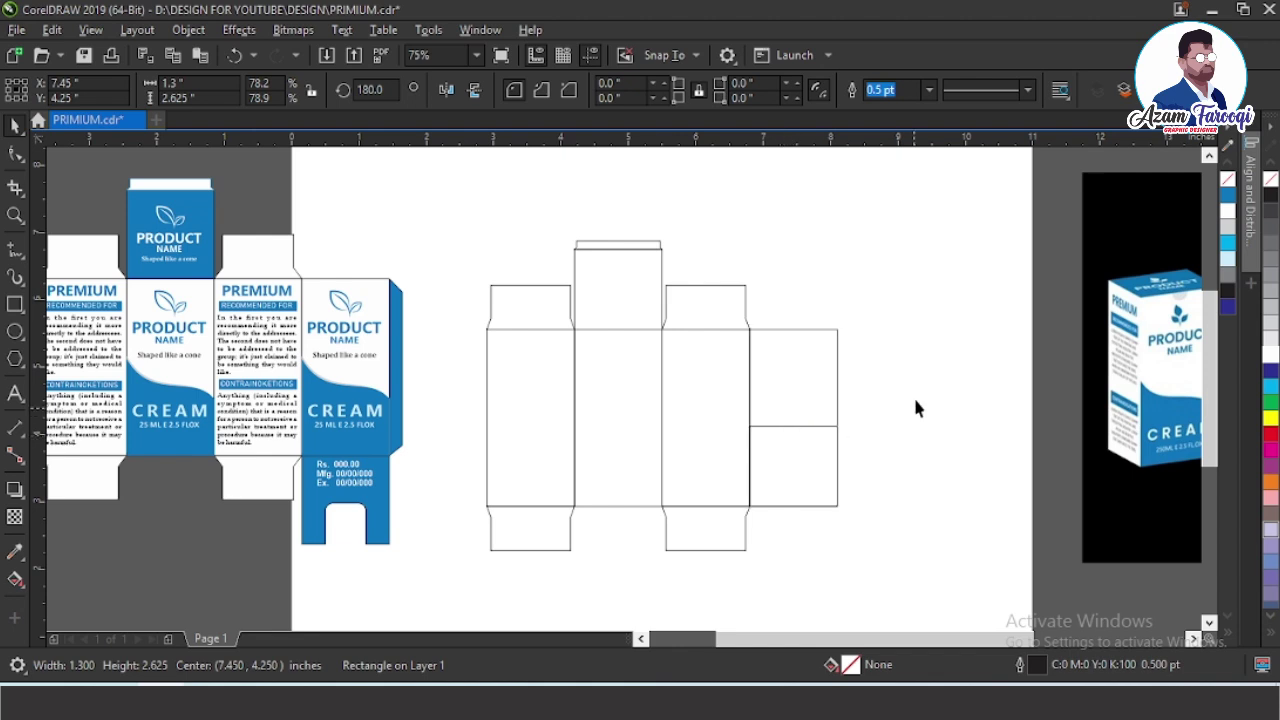
- Flip the lid copy downward so it sits below the fourth panel's bottom edge
left_click_drag(913, 393, 716, 550)
left_click_drag(804, 477, 808, 528)
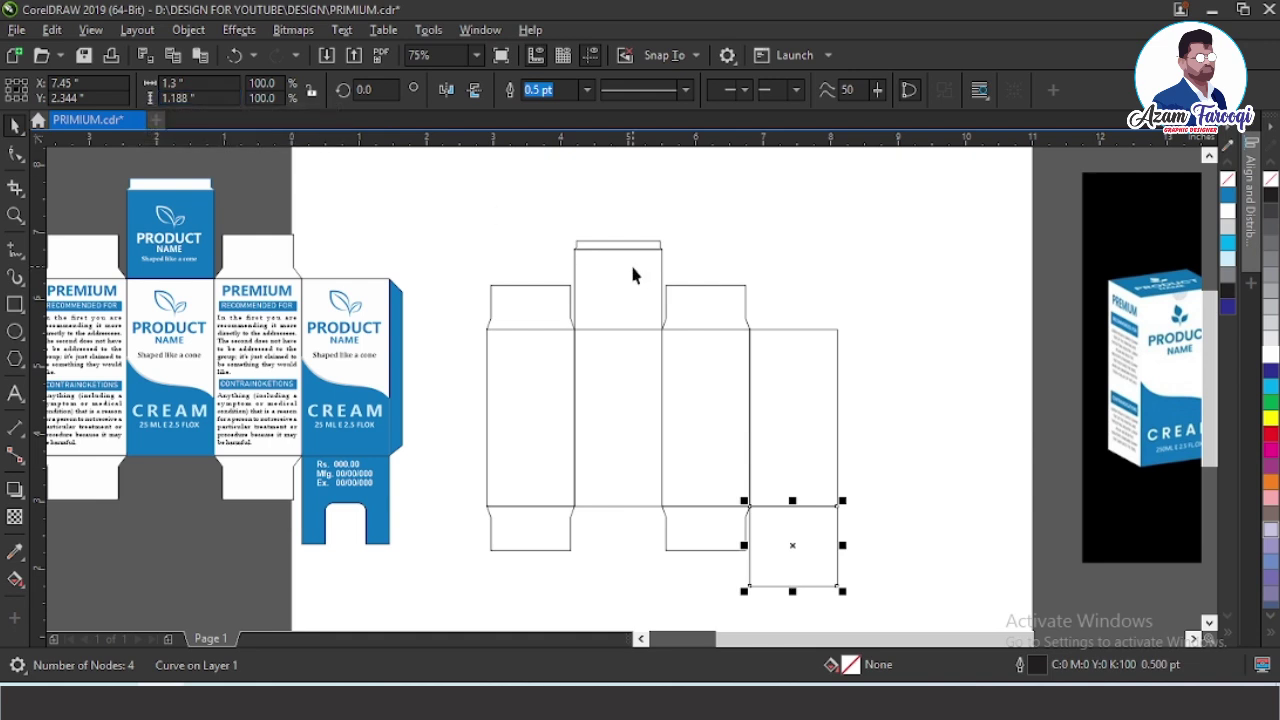
left_click(914, 380)
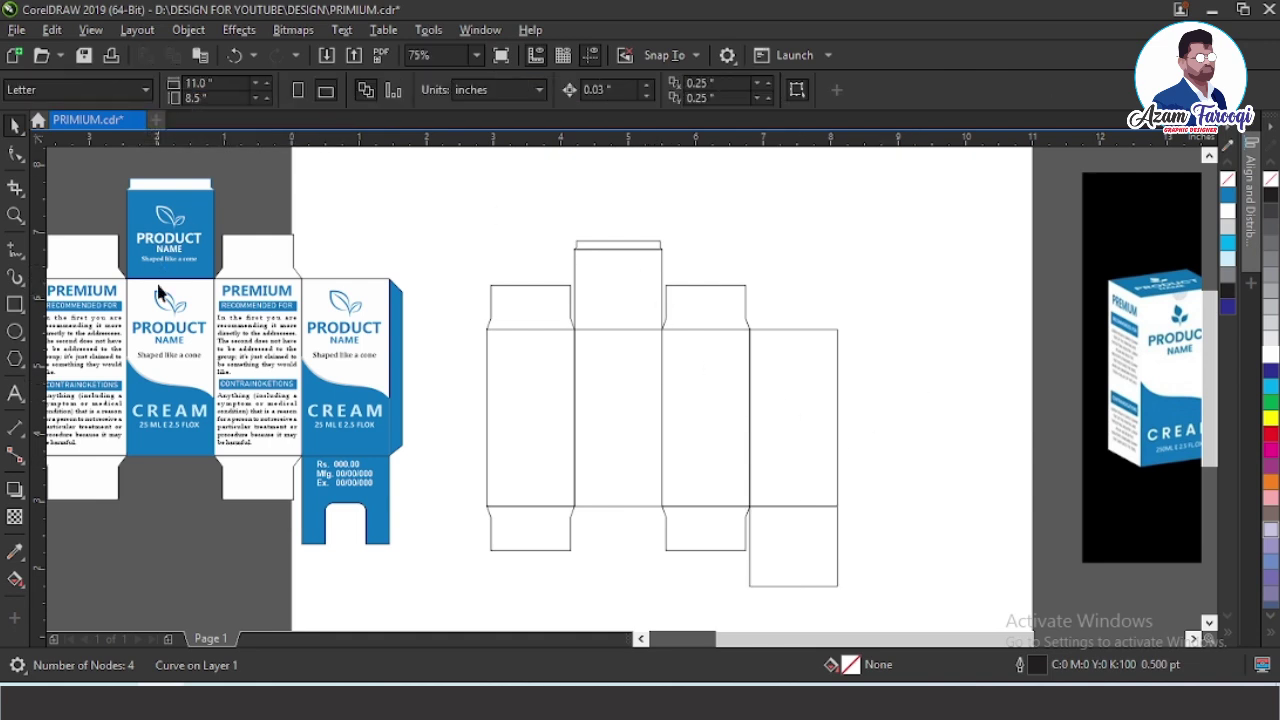
- Create a shortened copy of the second panel, about 0.93" tall, keeping its bottom edge in place
scroll(451, 329, "down", 2)
left_click_drag(170, 247, 809, 466)
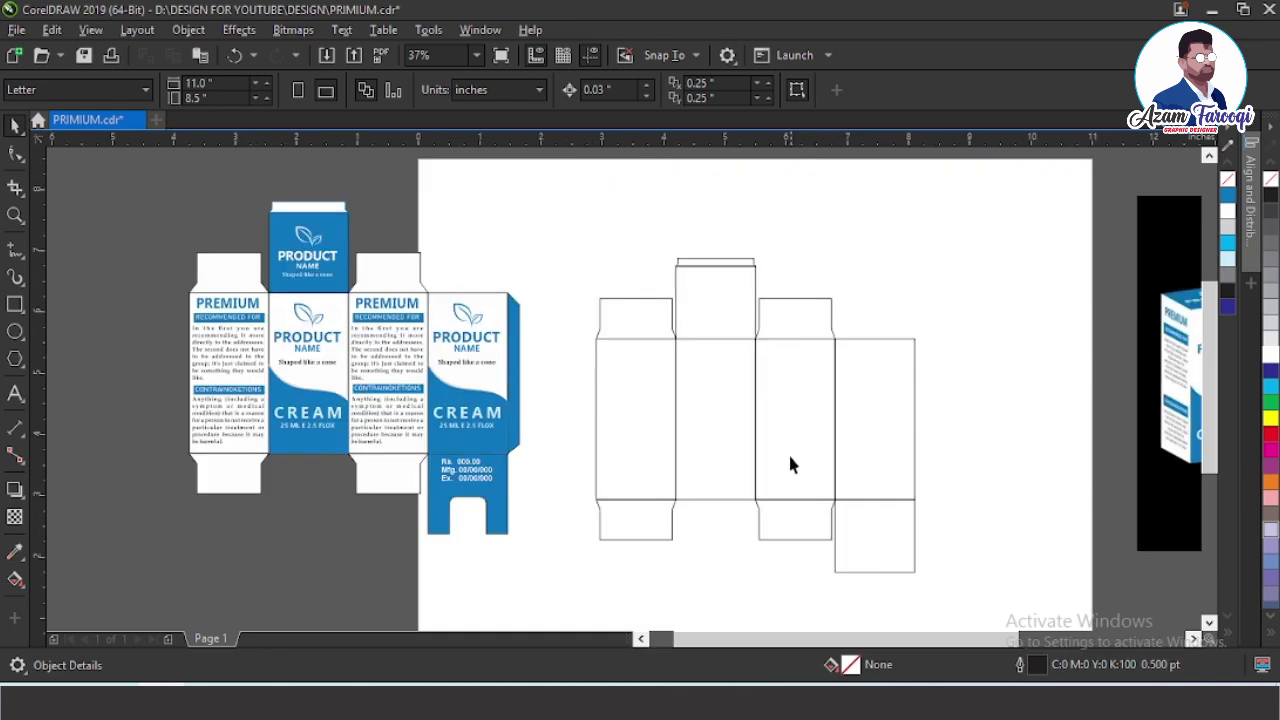
left_click(698, 410)
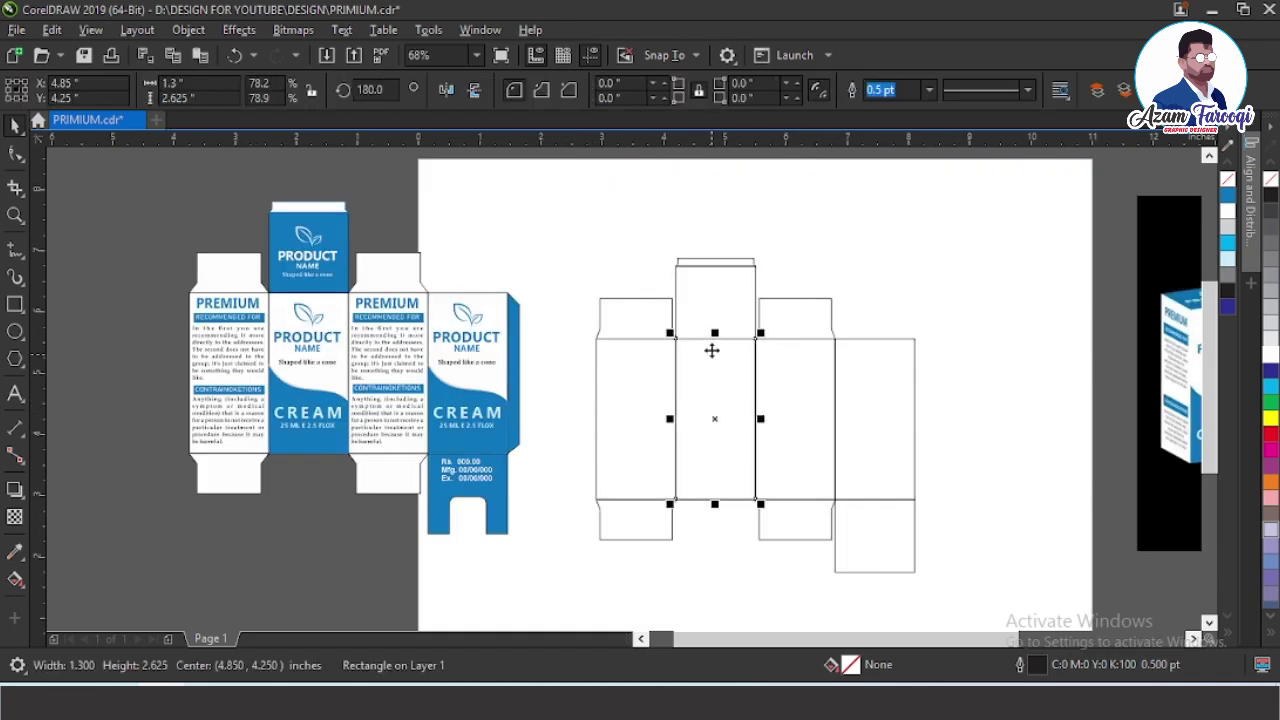
left_click_drag(714, 332, 724, 443)
- Align the top of the reference carton artwork with the top of the strip above the lid
left_click(443, 356)
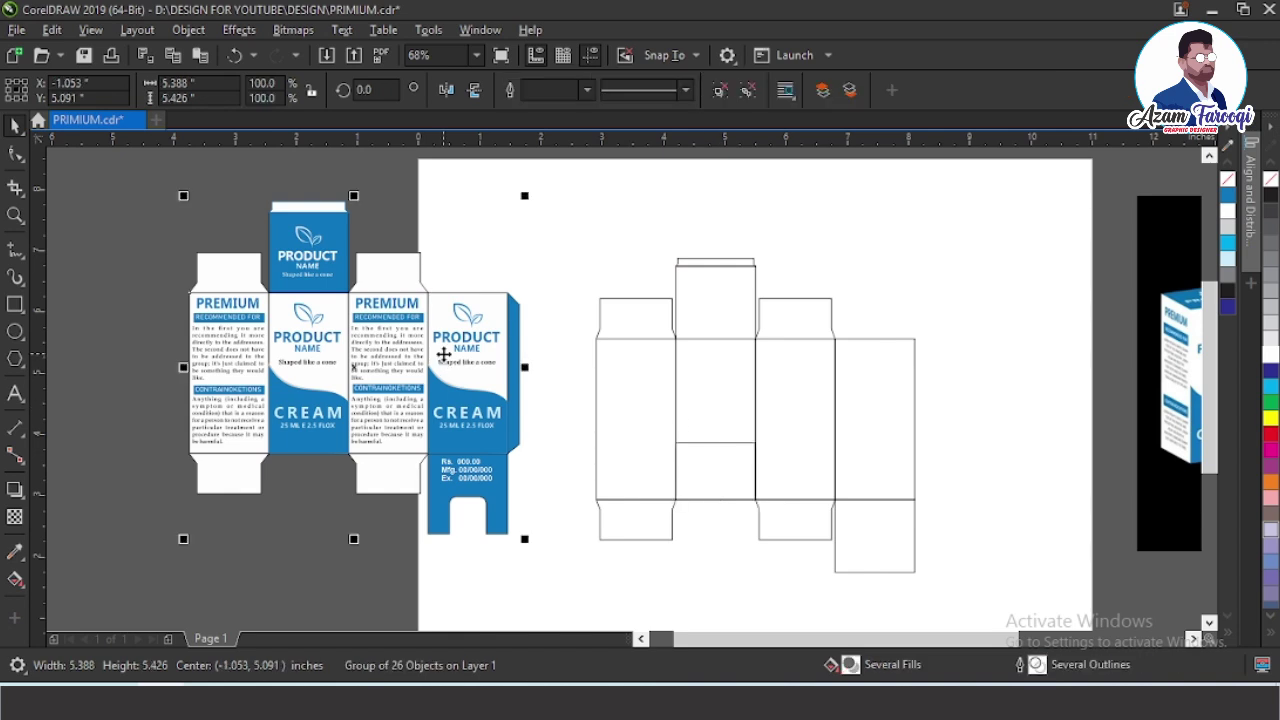
left_click(706, 263, "shift")
key("t")
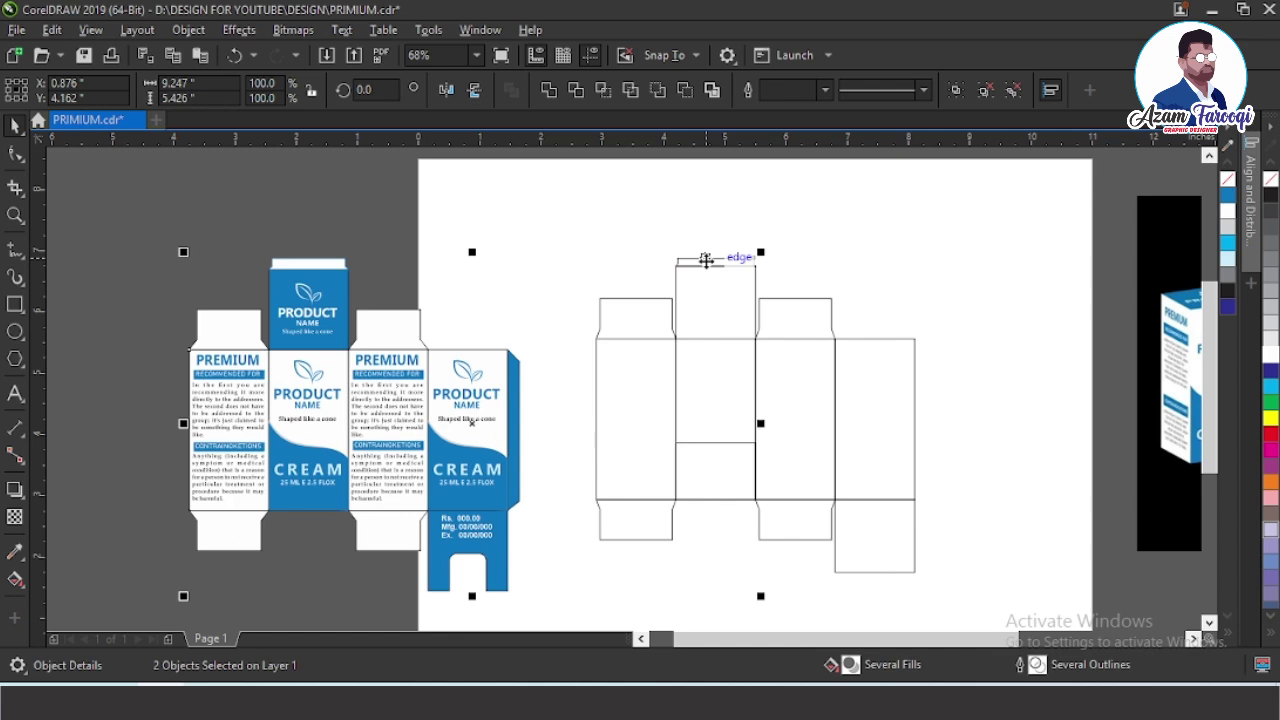
left_click(395, 257)
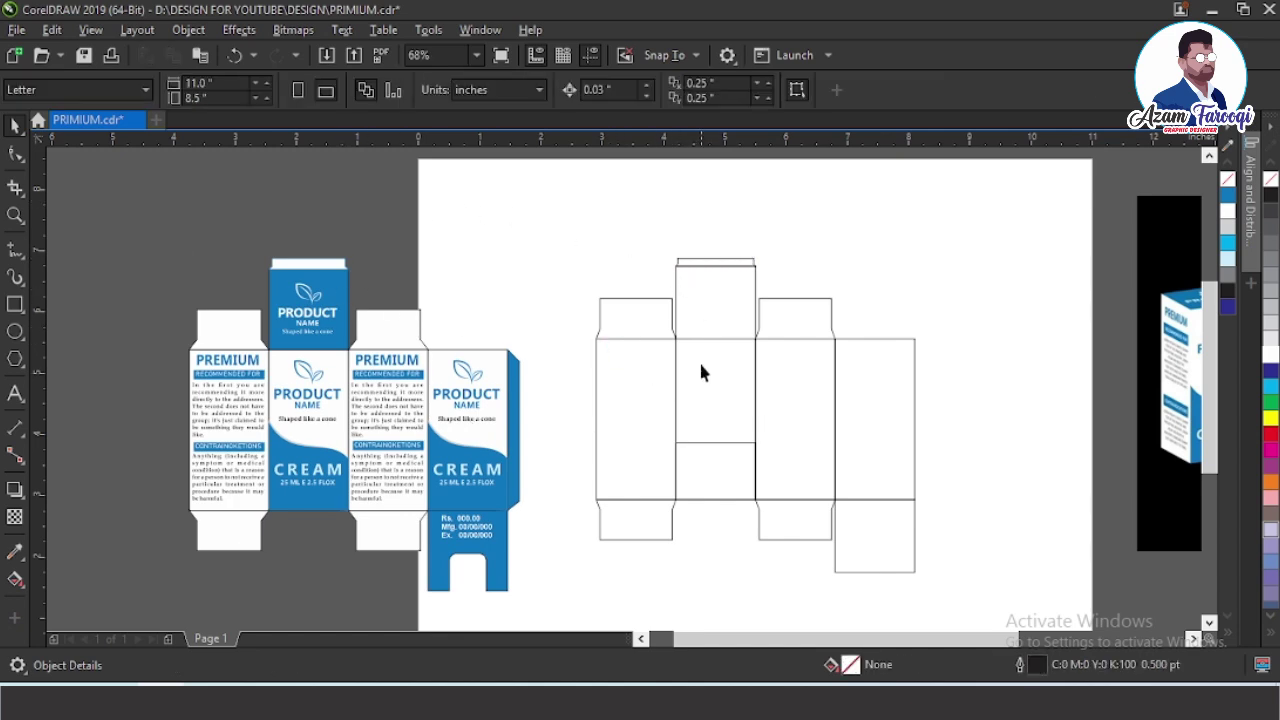
- Stretch the short rectangle inside the second panel upward to a height of about 1.31"
left_click(706, 462)
left_click(708, 414)
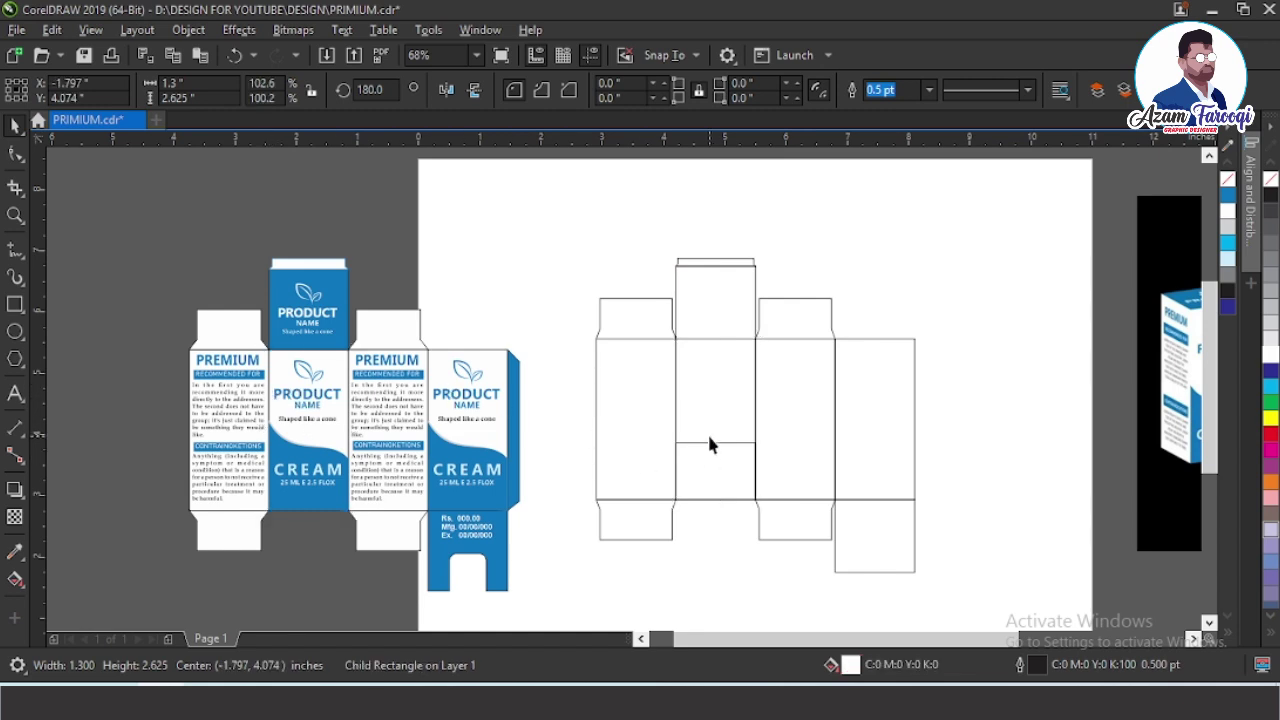
left_click(711, 468)
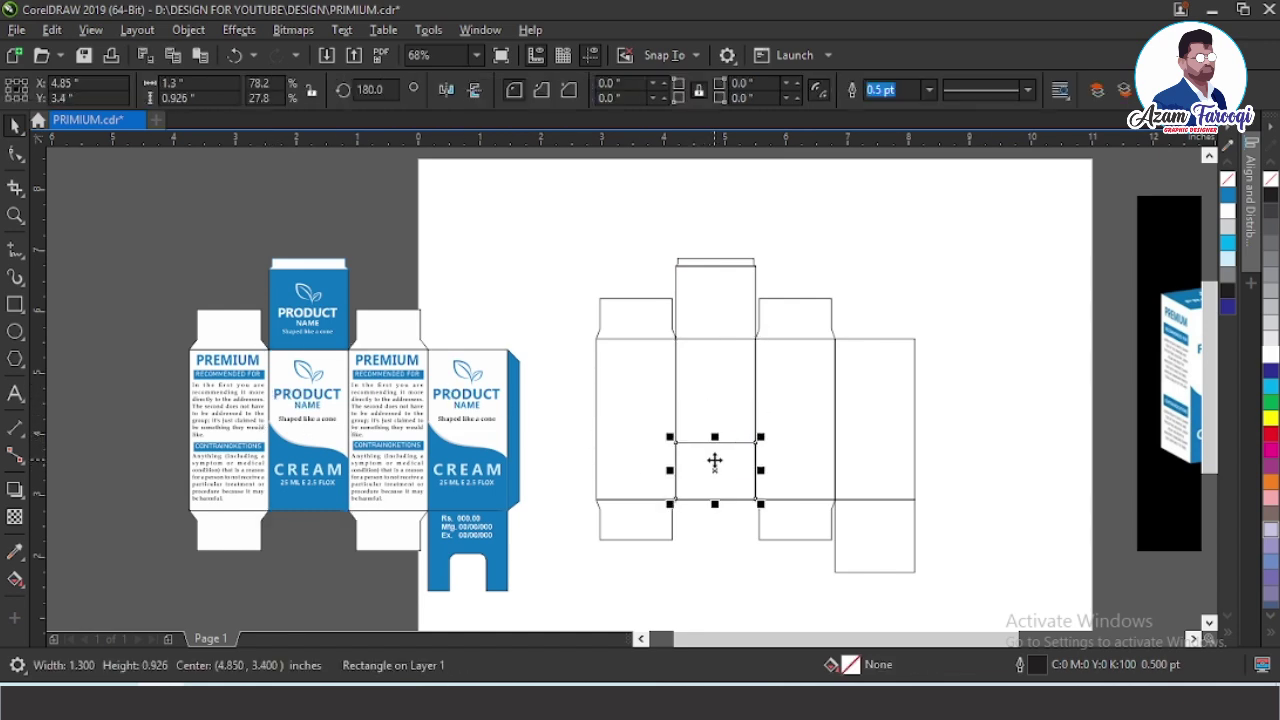
left_click_drag(714, 437, 714, 418)
key("F2")
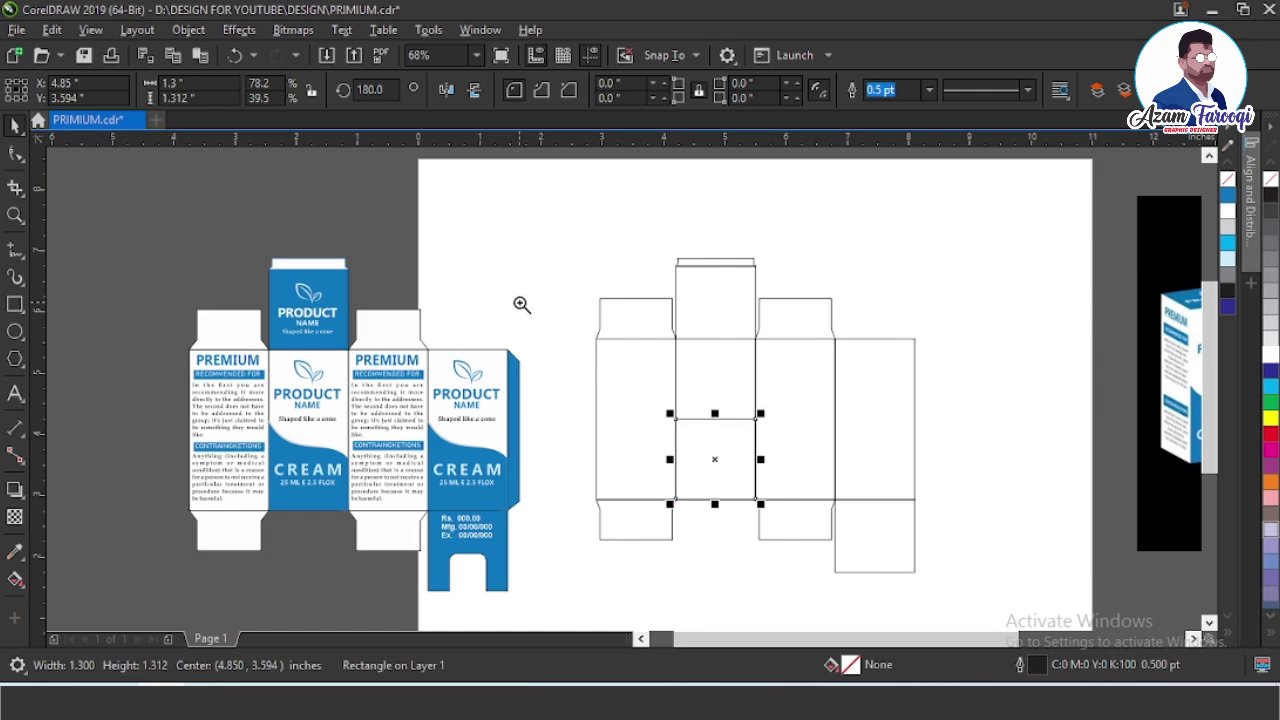
left_click_drag(519, 302, 953, 560)
left_click(591, 373)
left_click(586, 369)
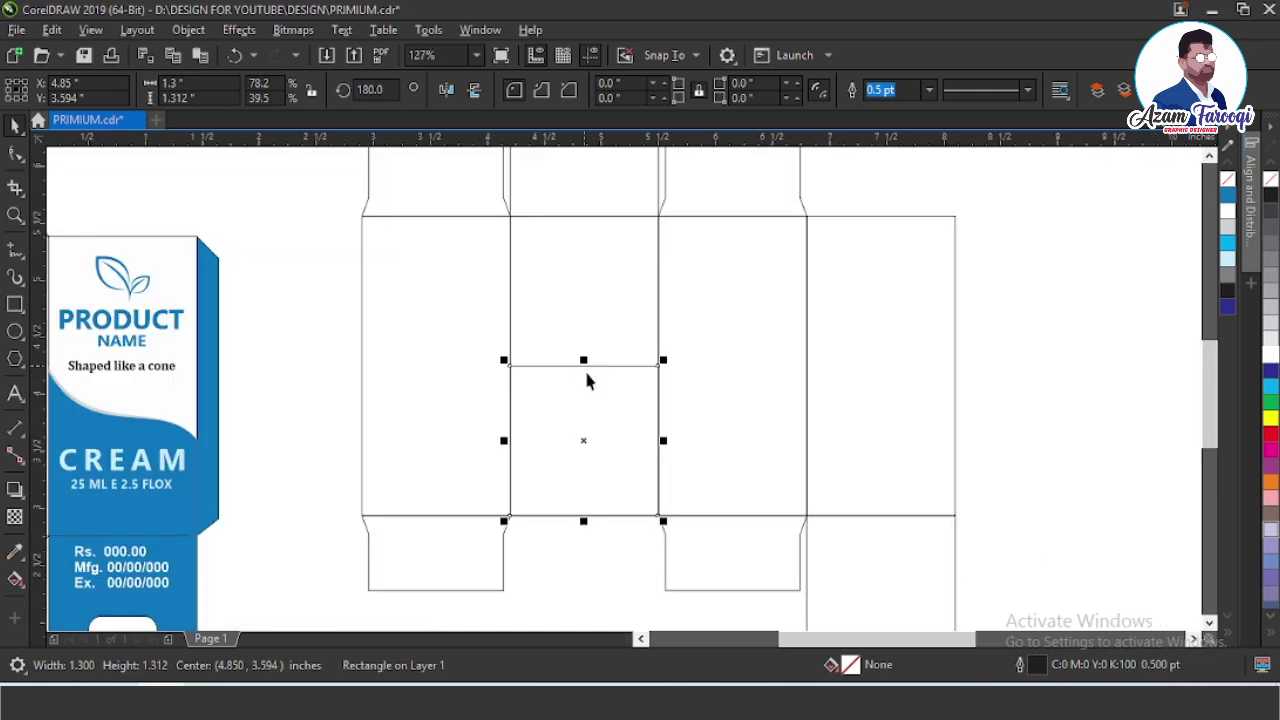
- Convert the short rectangle in the second panel to curves and lower its upper-right corner by about 0.7" to slope the top edge
key("ctrl+q")
left_click(15, 154)
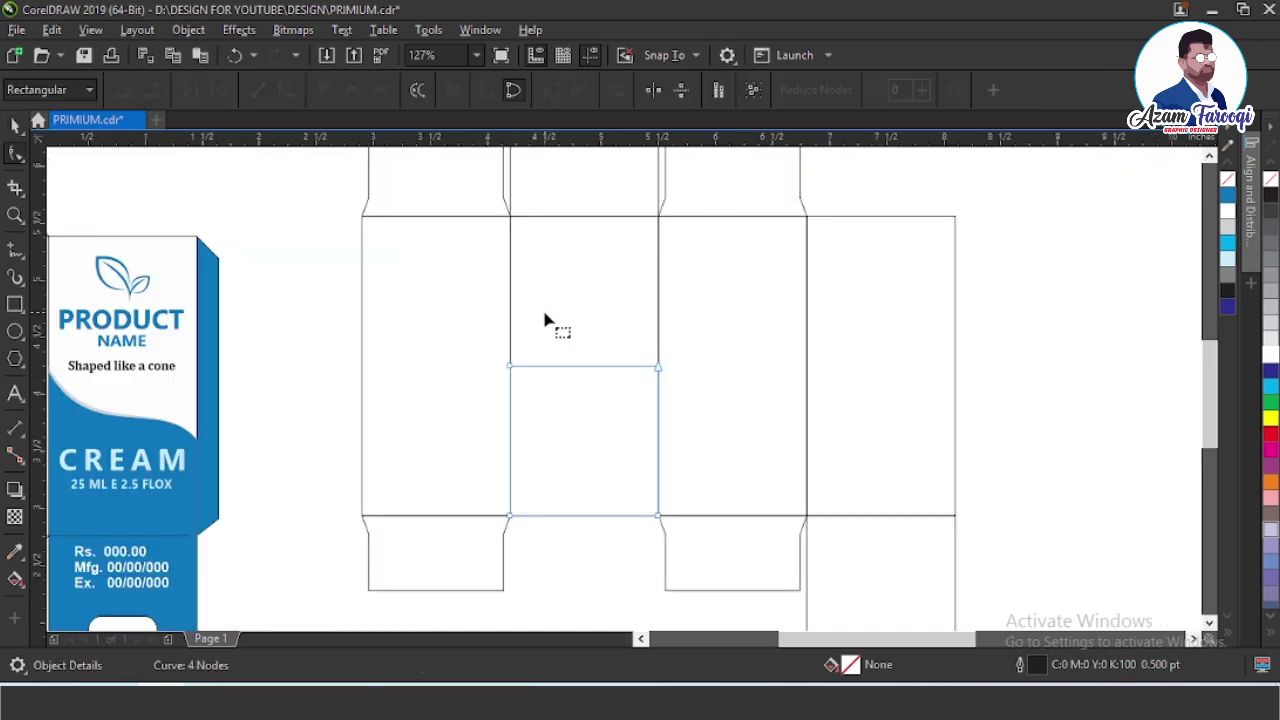
scroll(586, 340, "down", 2)
left_click_drag(357, 267, 729, 437)
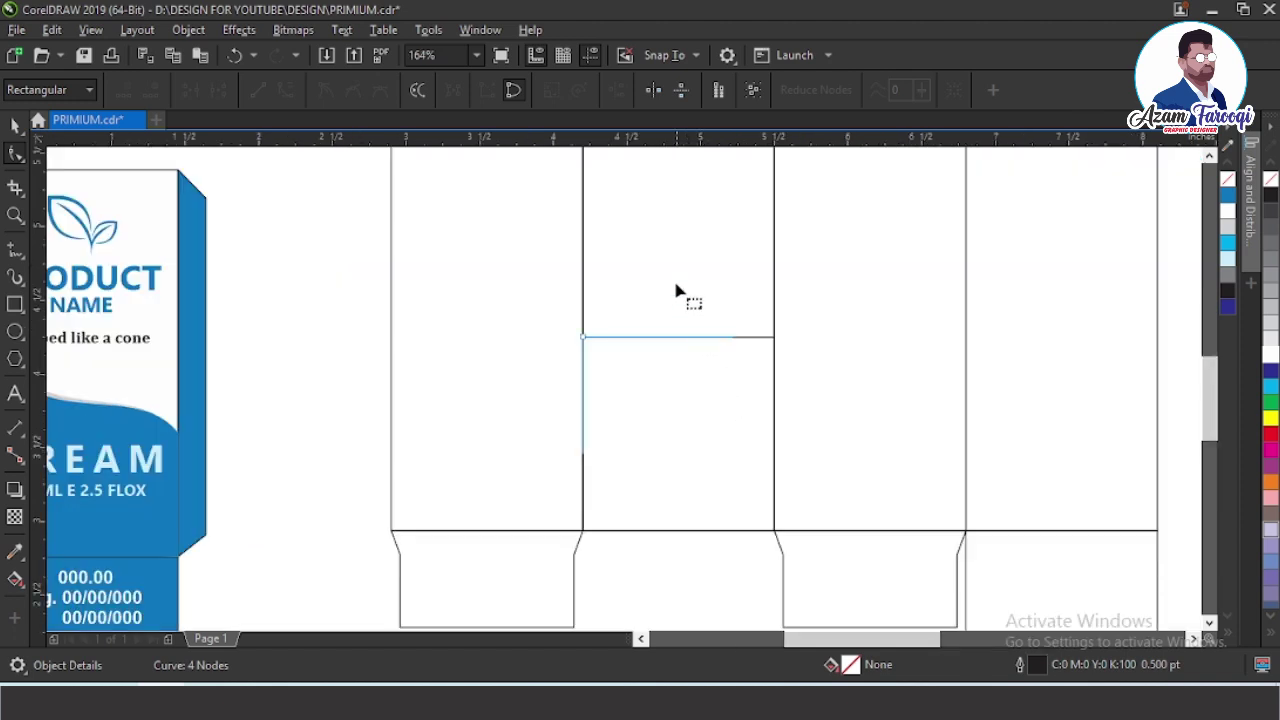
left_click_drag(677, 284, 814, 378)
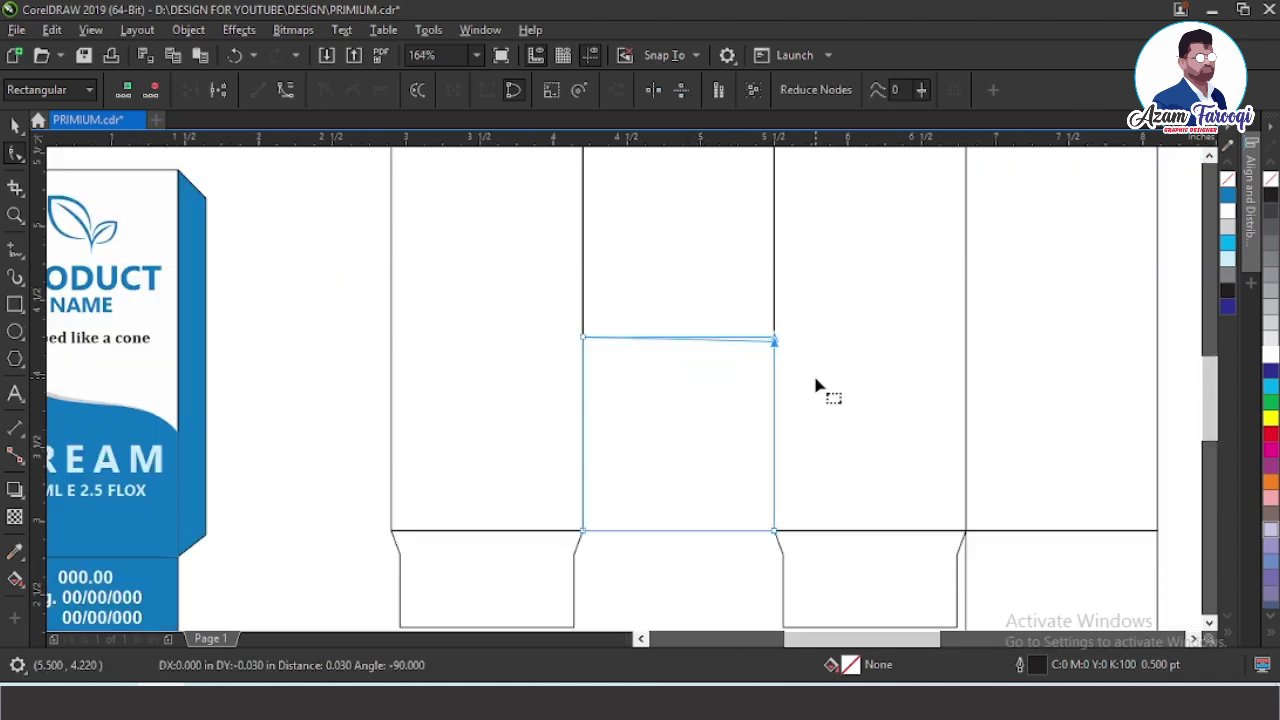
key("Down")
key("Down")
key("Down")
key("Down")
key("Down")
key("Down")
key("Down")
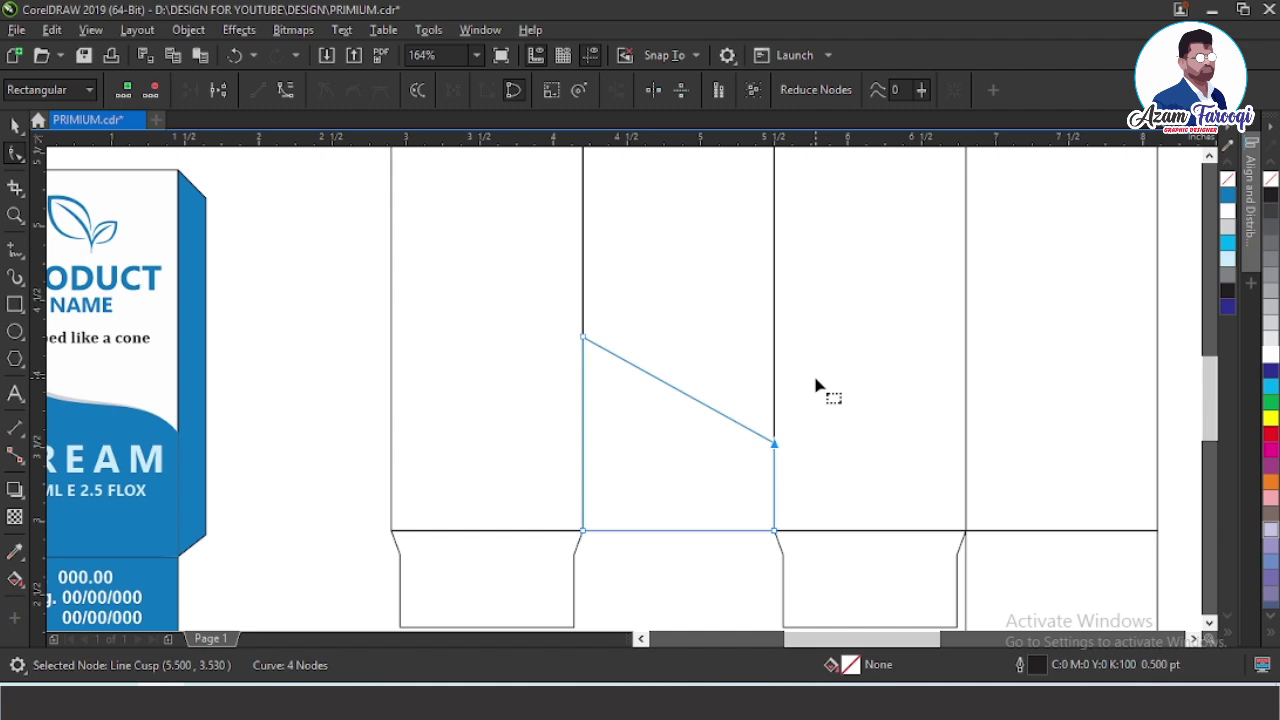
key("Up")
key("Up")
key("Up")
- Convert the sloped top edge to a curve and bend it into a wave that rises first and falls toward the right
left_click_drag(508, 284, 933, 492)
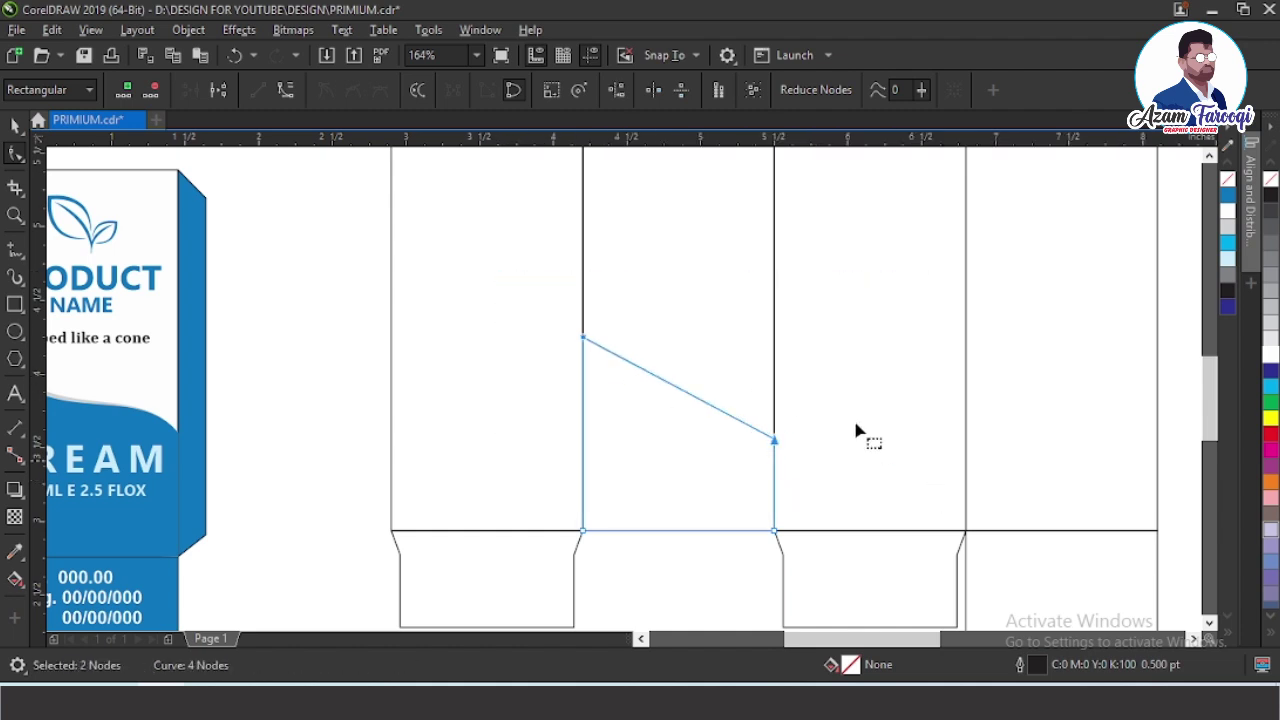
left_click(287, 91)
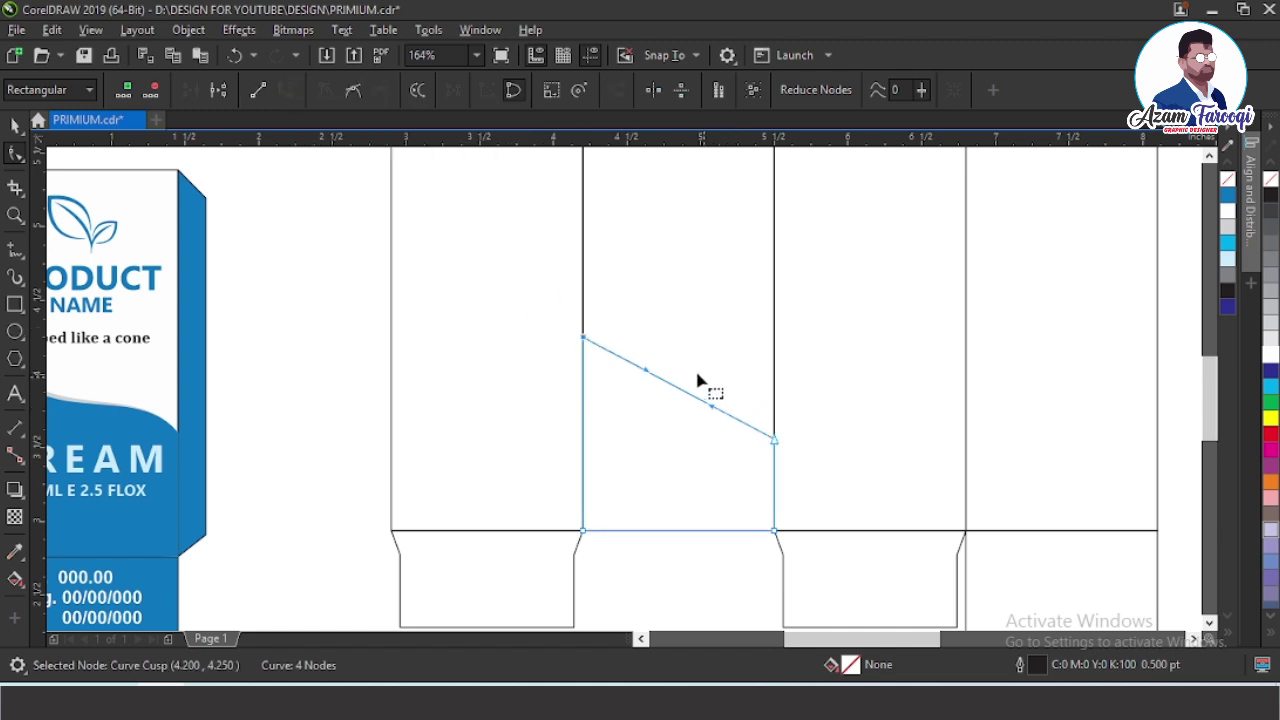
left_click_drag(646, 376, 714, 418)
- Raise the wave's right end node to about Y 3.8" and extend the left end's curve handle slightly
left_click_drag(842, 410, 745, 490)
key("Up")
key("Up")
key("Up")
key("Up")
key("Up")
key("Up")
key("Up")
key("Up")
key("Up")
key("Up")
key("Up")
key("Up")
key("Up")
key("Up")
key("Up")
key("Up")
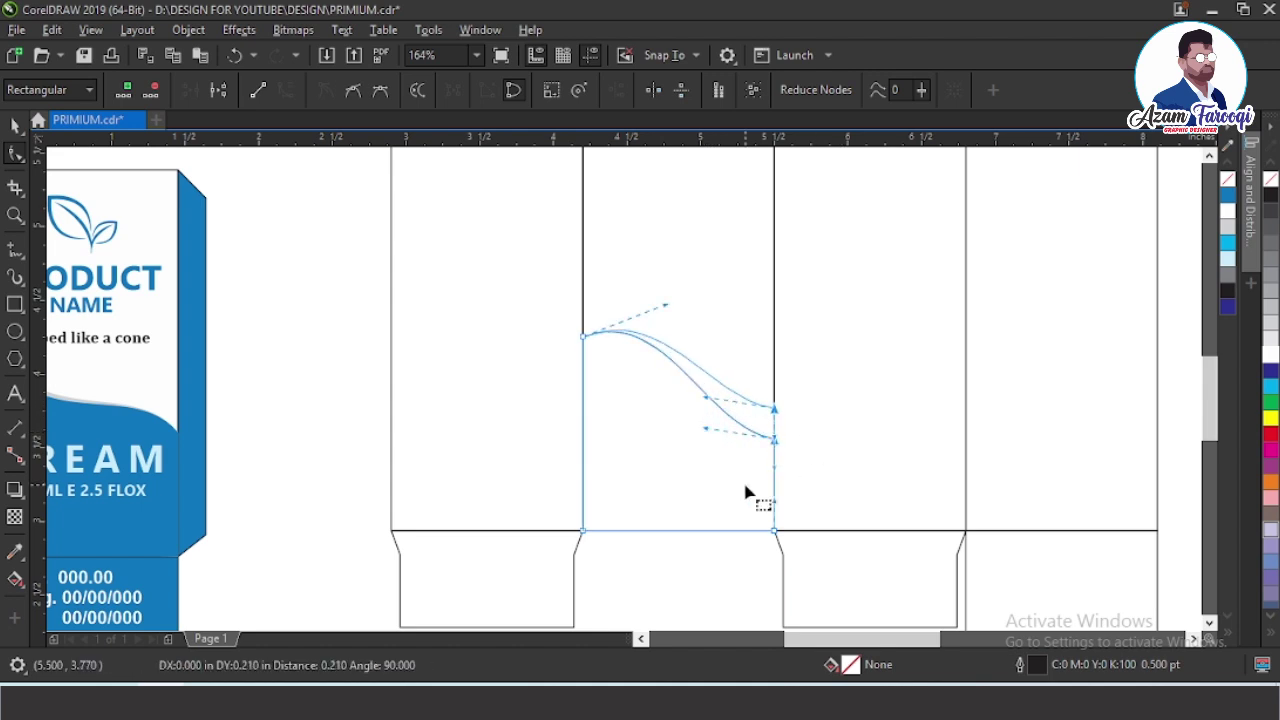
key("Down")
key("Down")
key("Down")
key("Down")
key("Down")
key("Down")
key("Down")
key("Down")
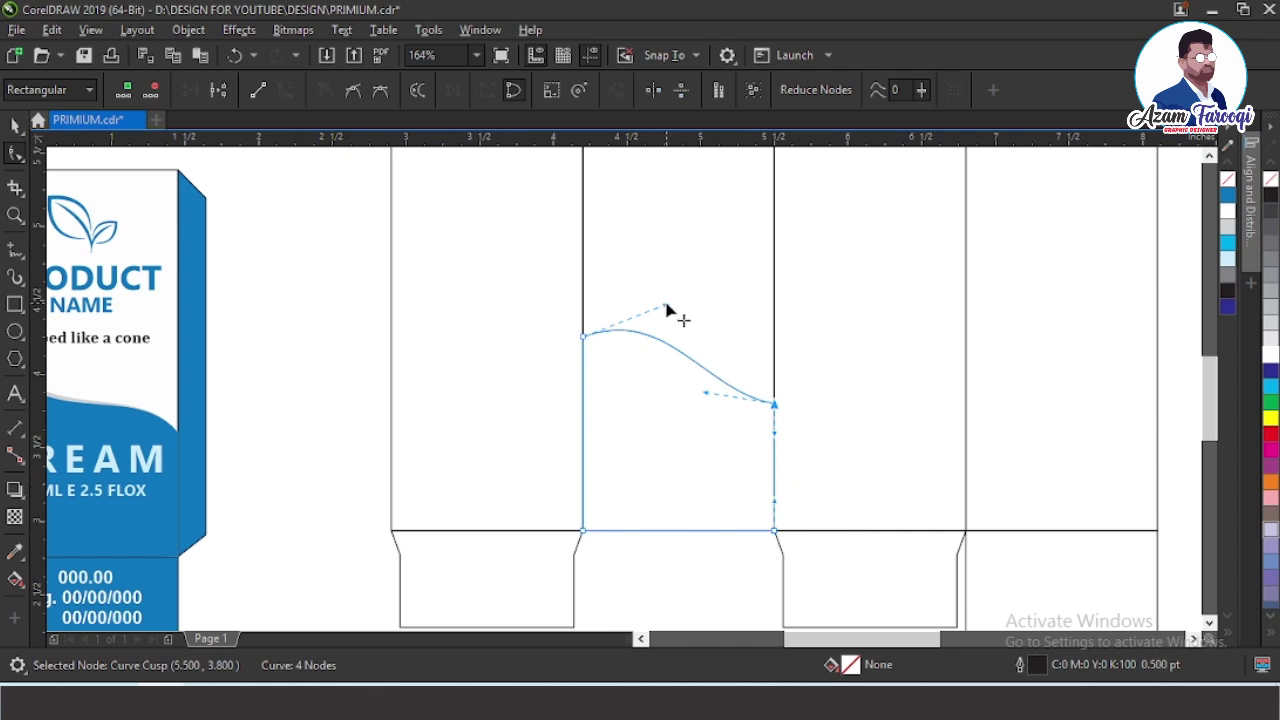
left_click_drag(666, 304, 674, 299)
key("space")
- Fill the wave shape in the second panel with blue #0E76BD and remove its outline
scroll(690, 320, "down", 2)
left_click(690, 372)
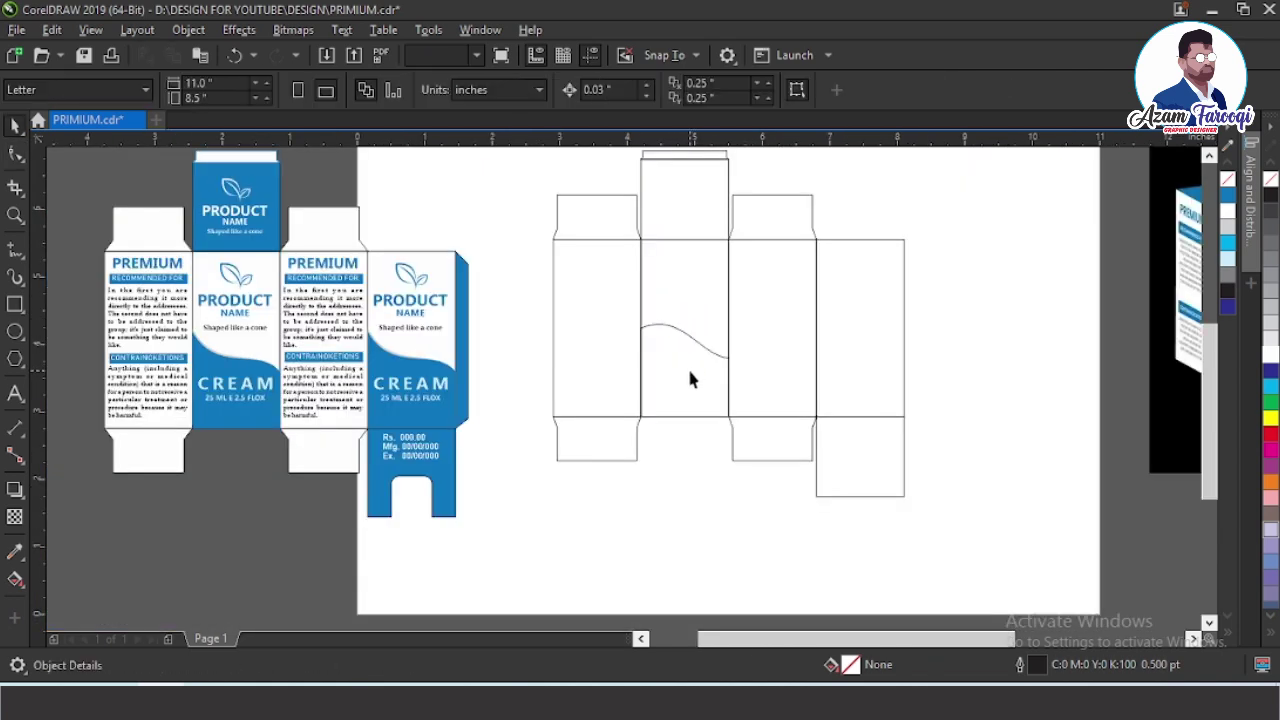
left_click(689, 378)
left_click(1227, 195)
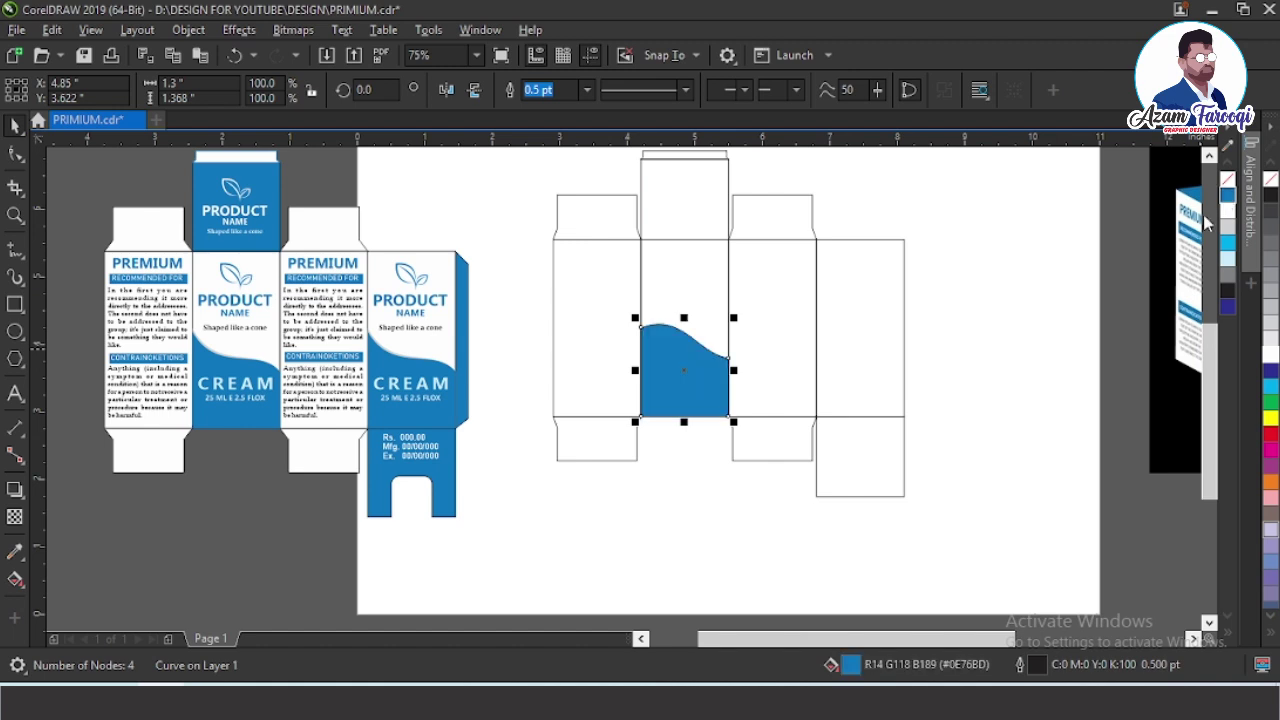
left_click_drag(469, 195, 905, 447)
left_click(508, 550)
left_click(568, 466)
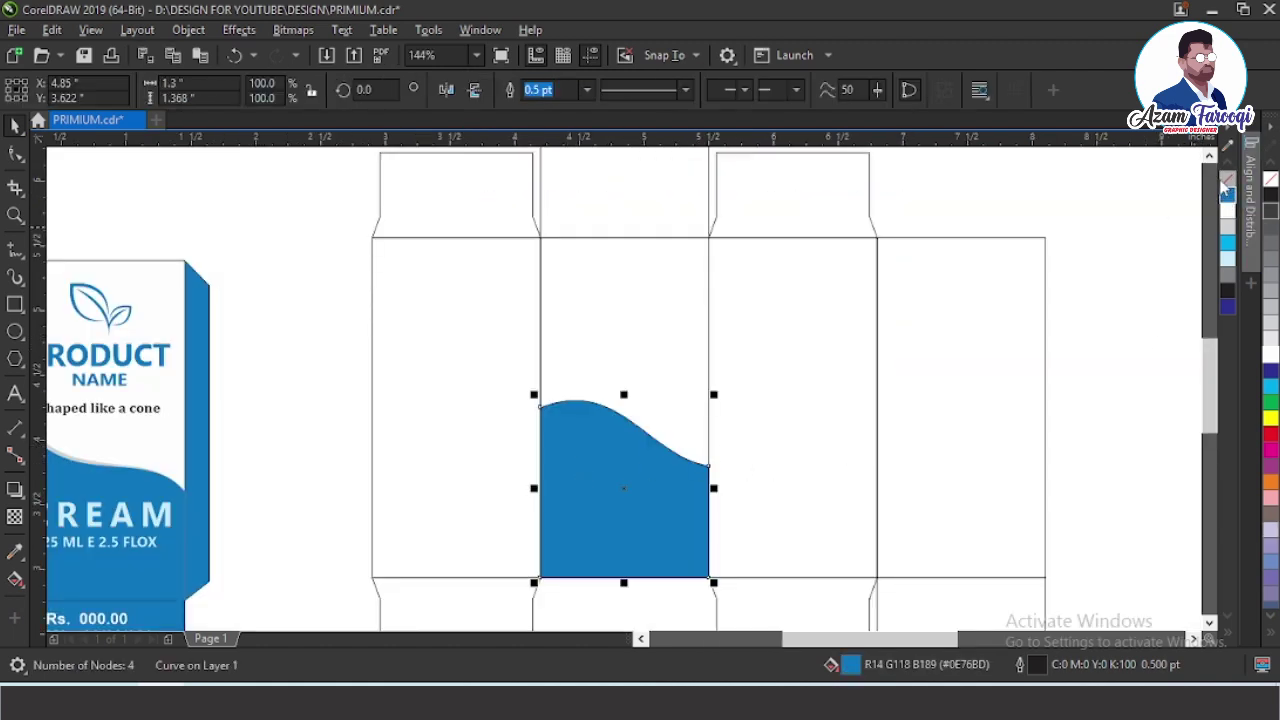
right_click(1227, 180)
left_click(516, 428)
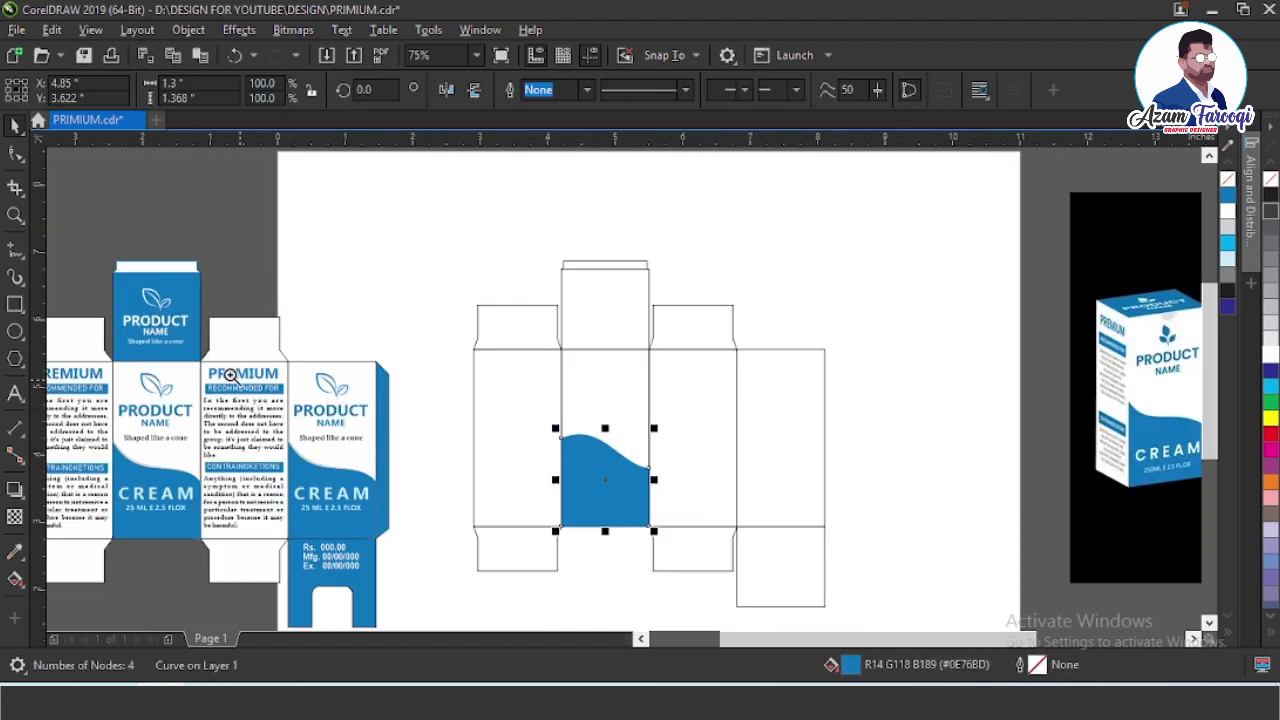
- Reshape the blue wave's top edge to dip on the left and crest on the right, matching the reference carton
left_click_drag(606, 343, 834, 591)
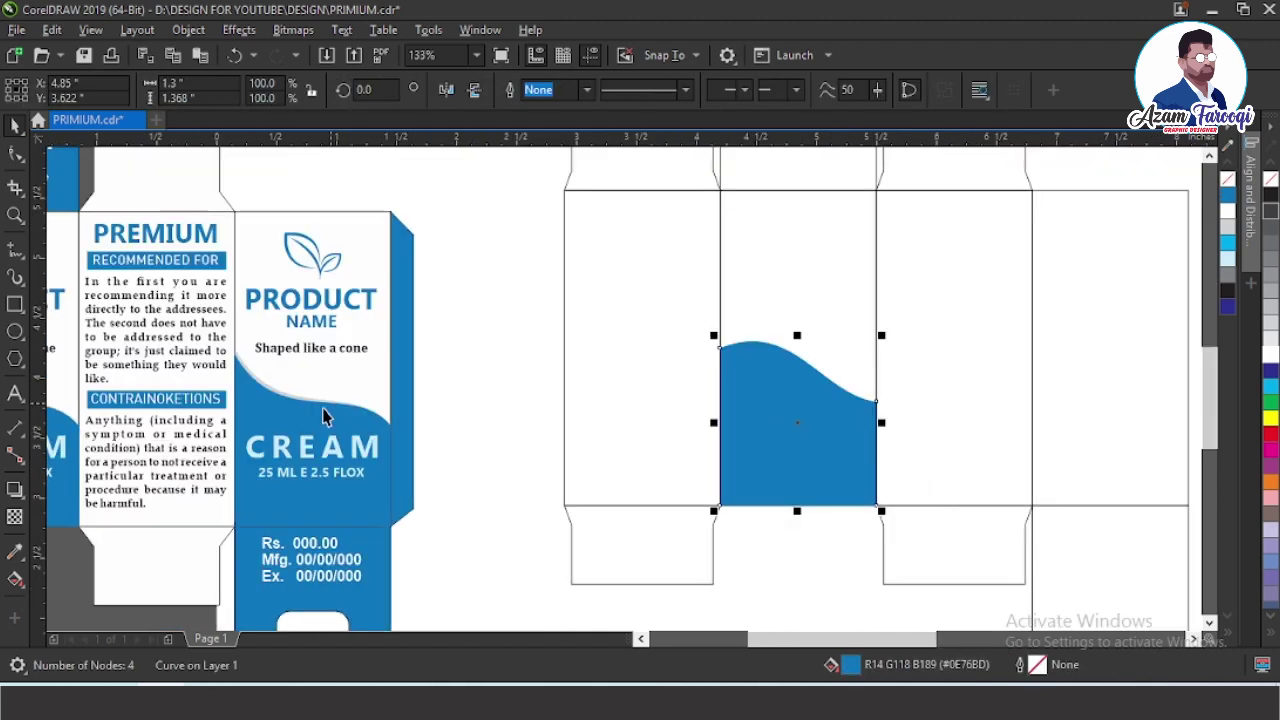
left_click(15, 153)
left_click(795, 360)
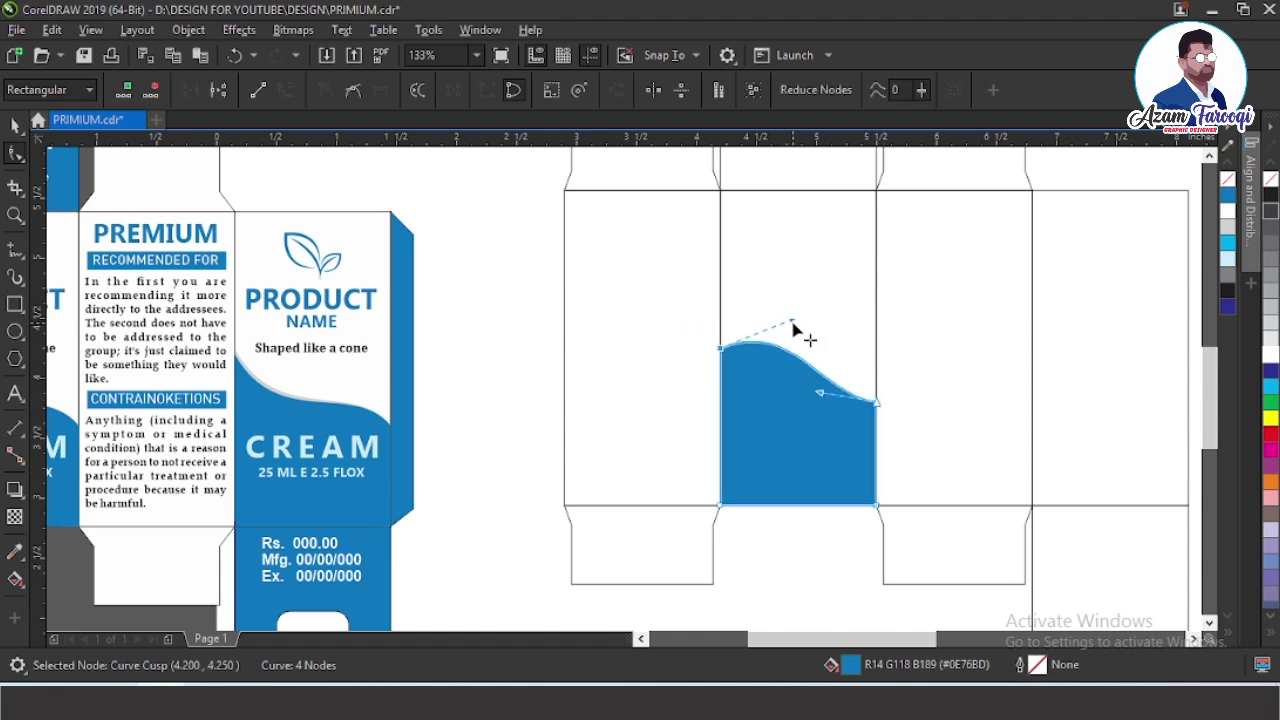
left_click_drag(792, 322, 823, 353)
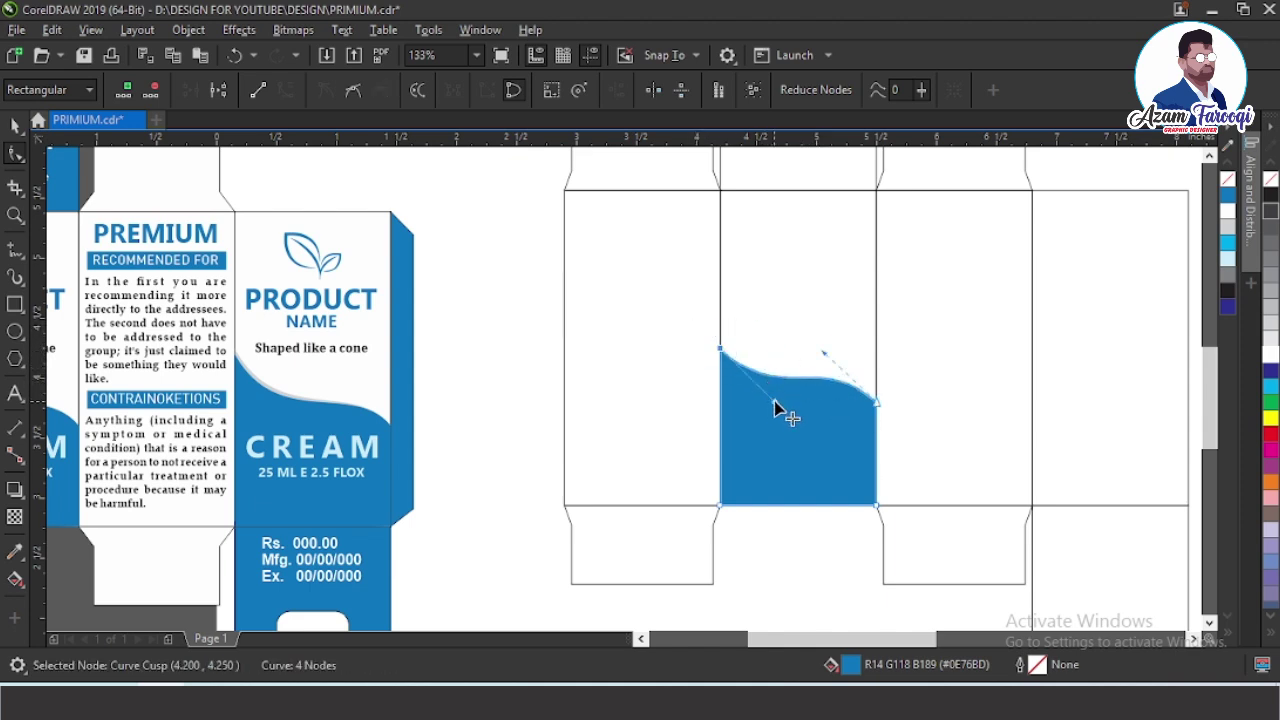
left_click_drag(775, 402, 776, 416)
key("space")
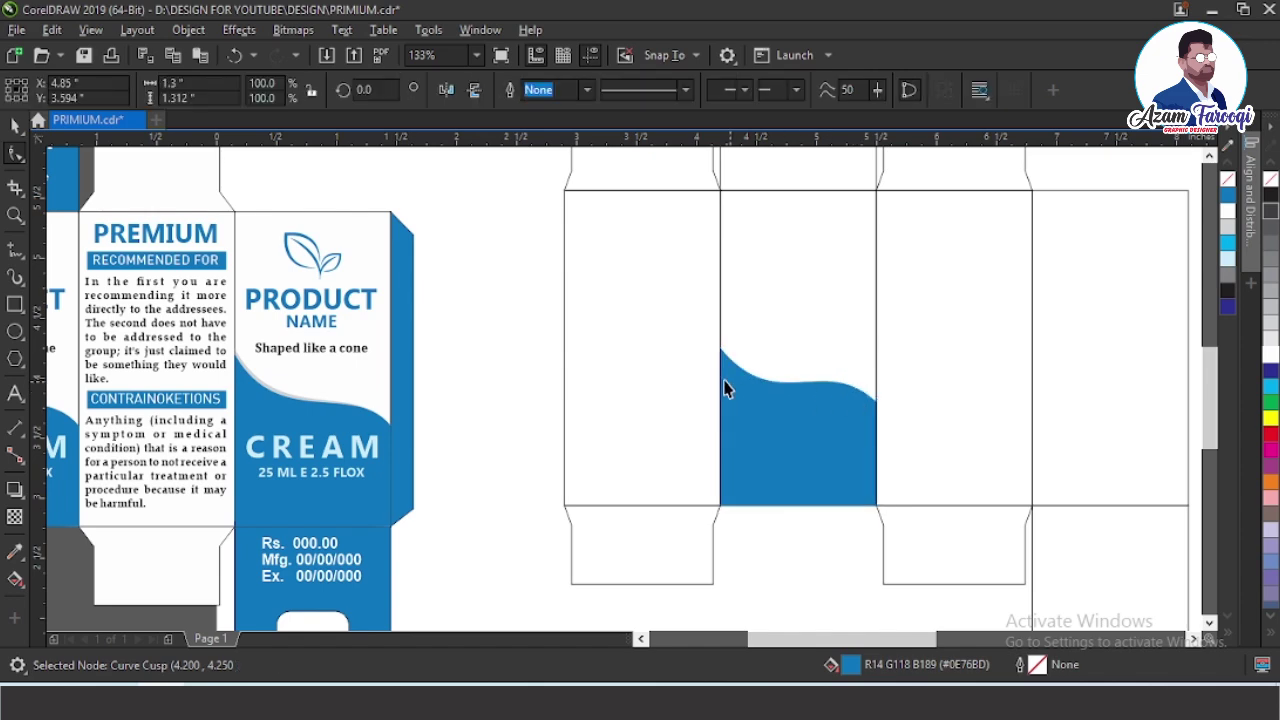
scroll(725, 388, "down", 3)
key("space")
- Create a copy behind the blue wave, skewed slightly upward at its left edge, and fill it with 30% Black
scroll(789, 445, "up", 5)
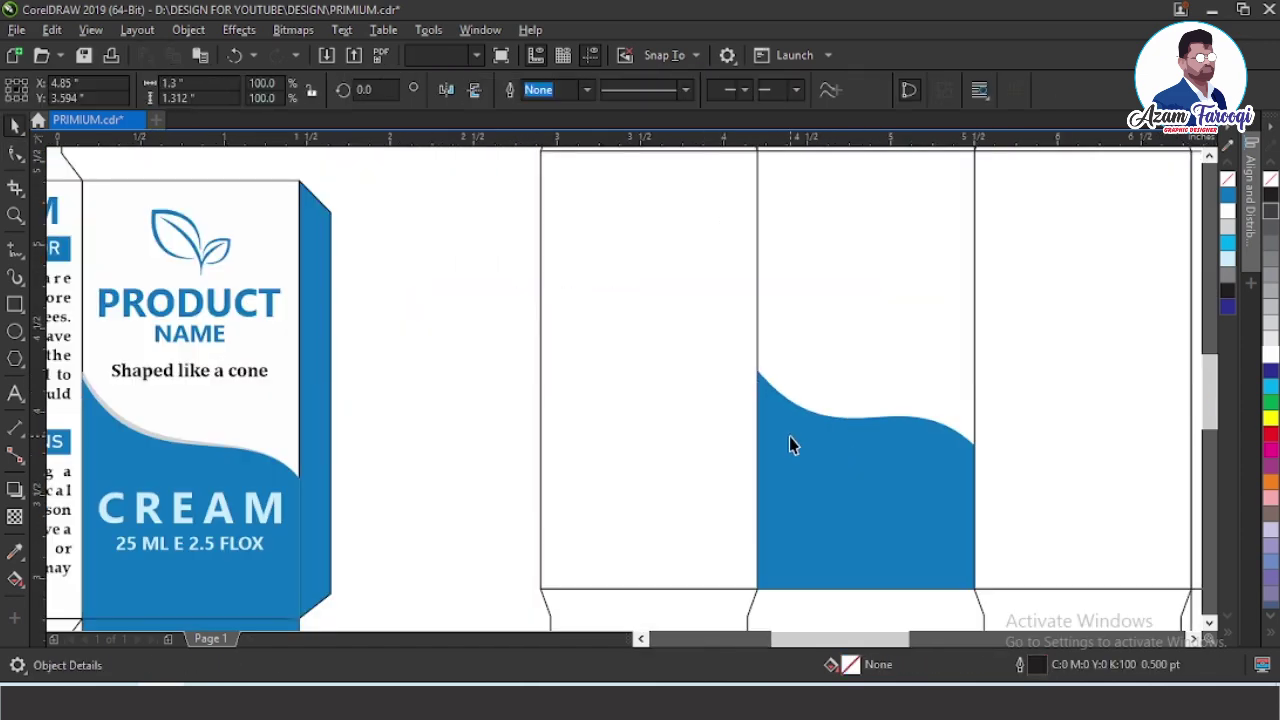
left_click(790, 438)
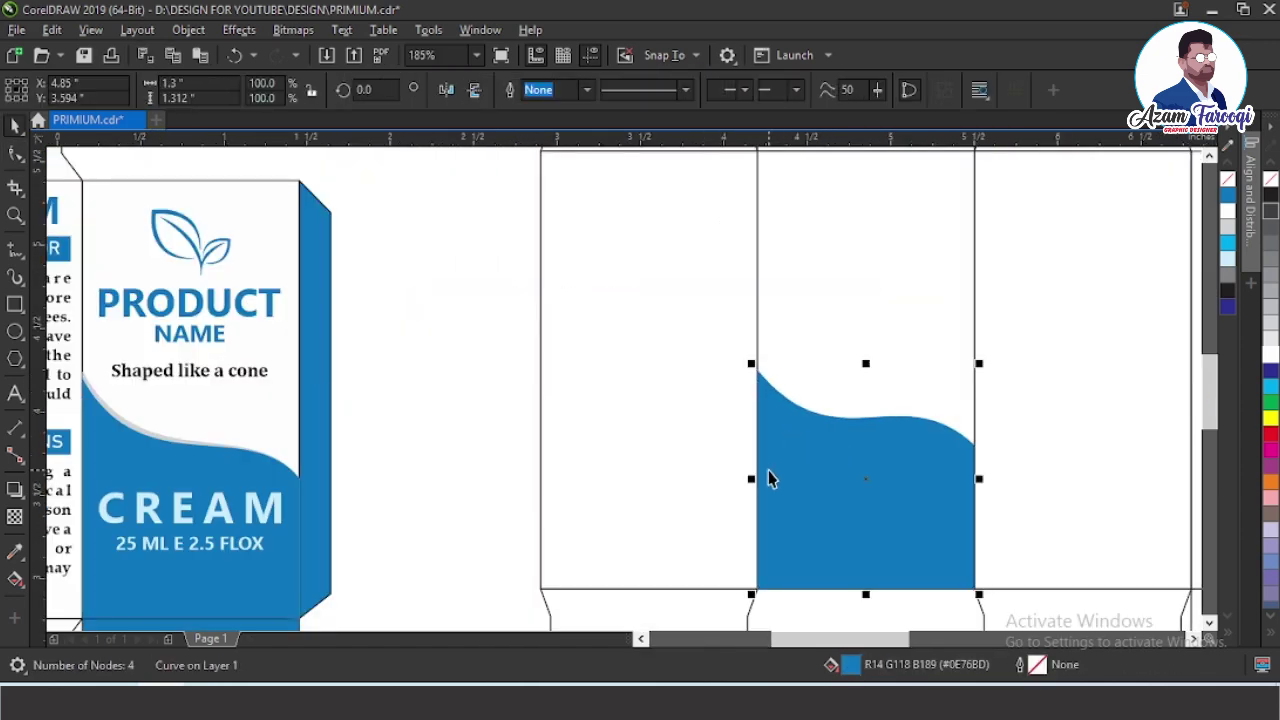
left_click(864, 478)
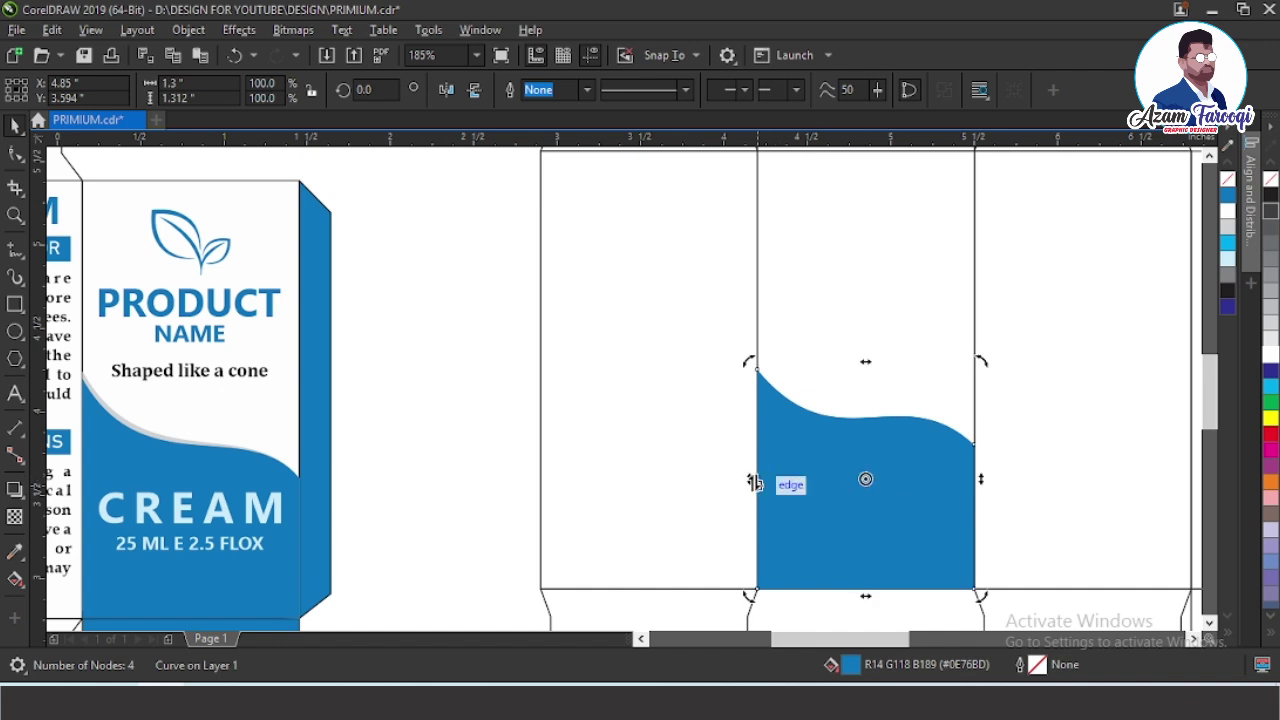
left_click_drag(754, 483, 754, 471)
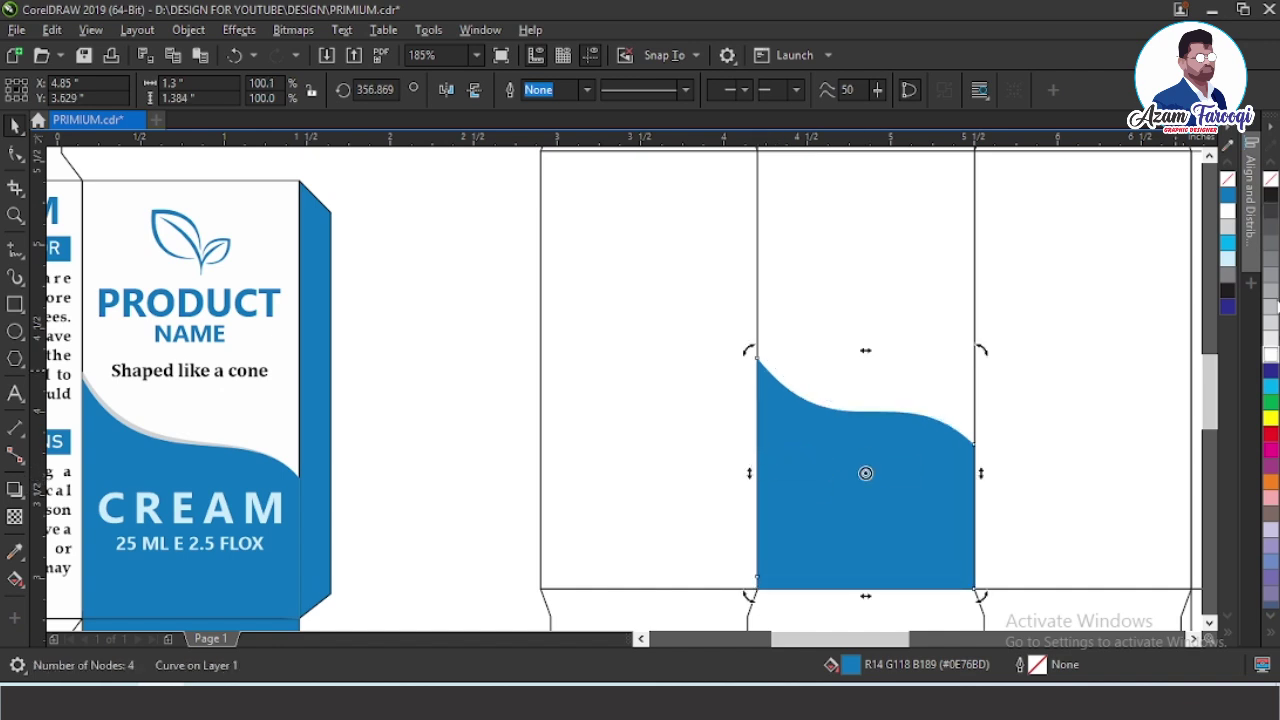
left_click(1270, 324)
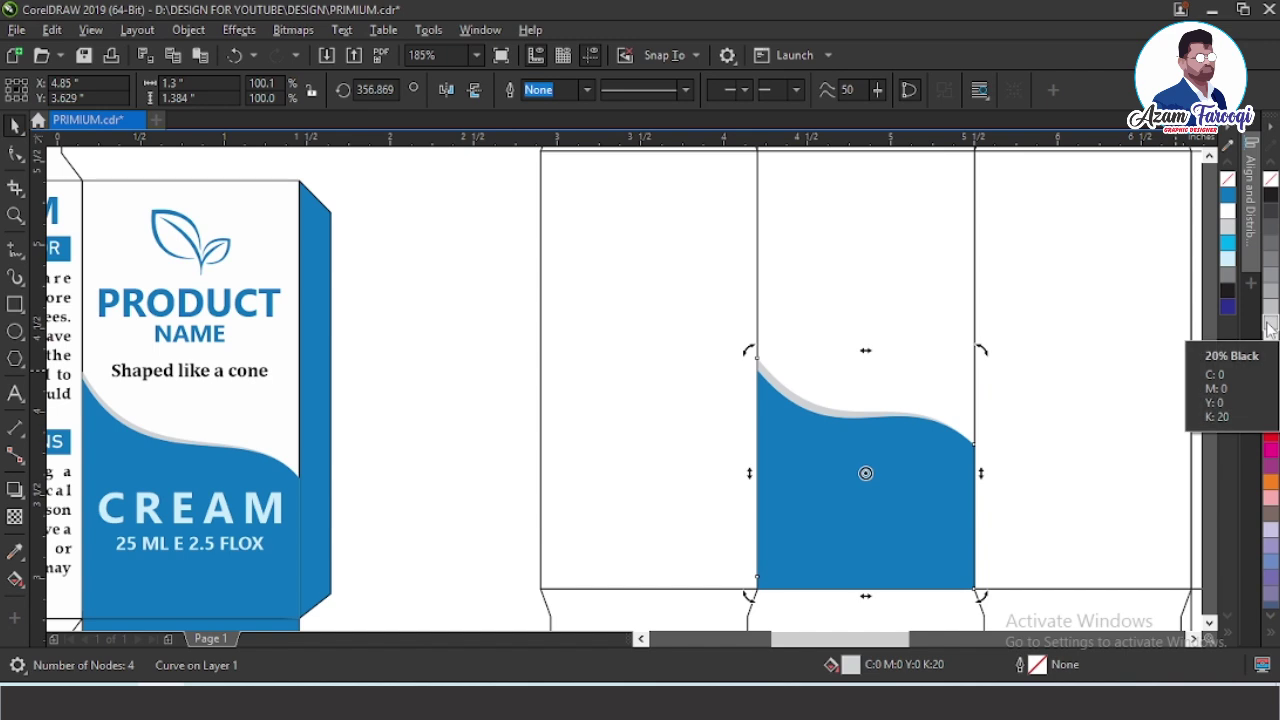
left_click(1269, 316)
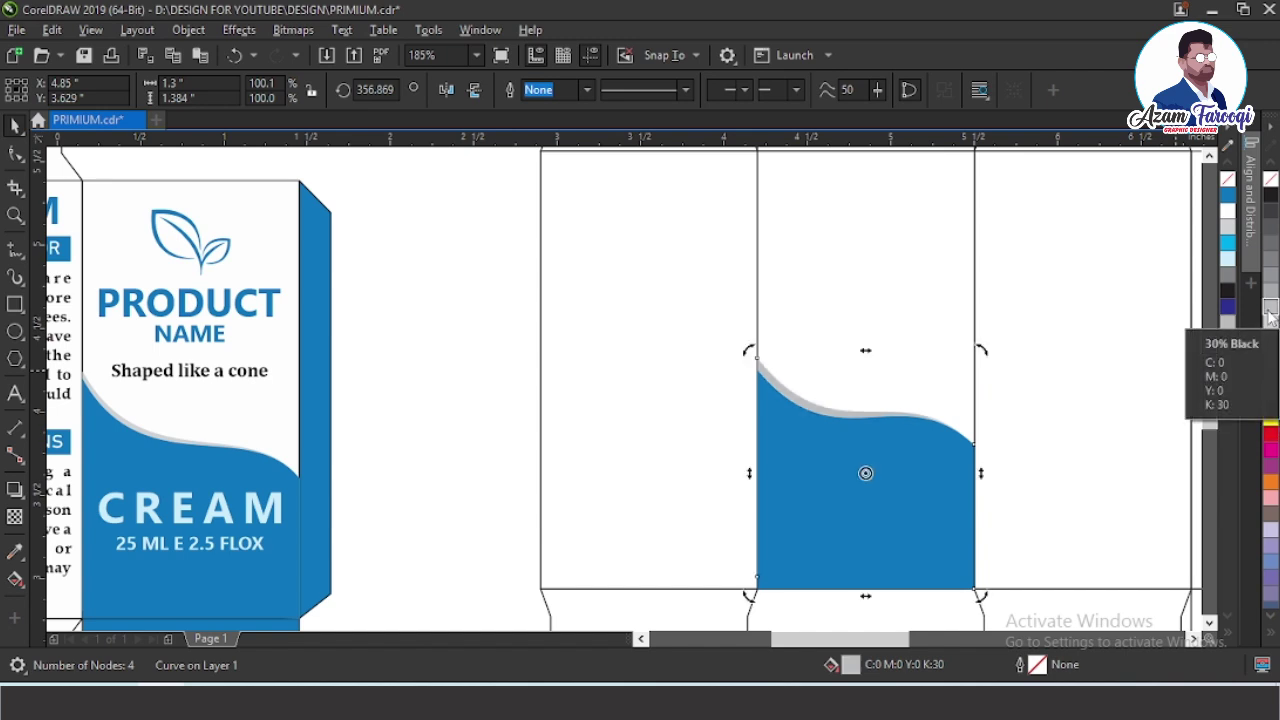
left_click(655, 374)
key("F4")
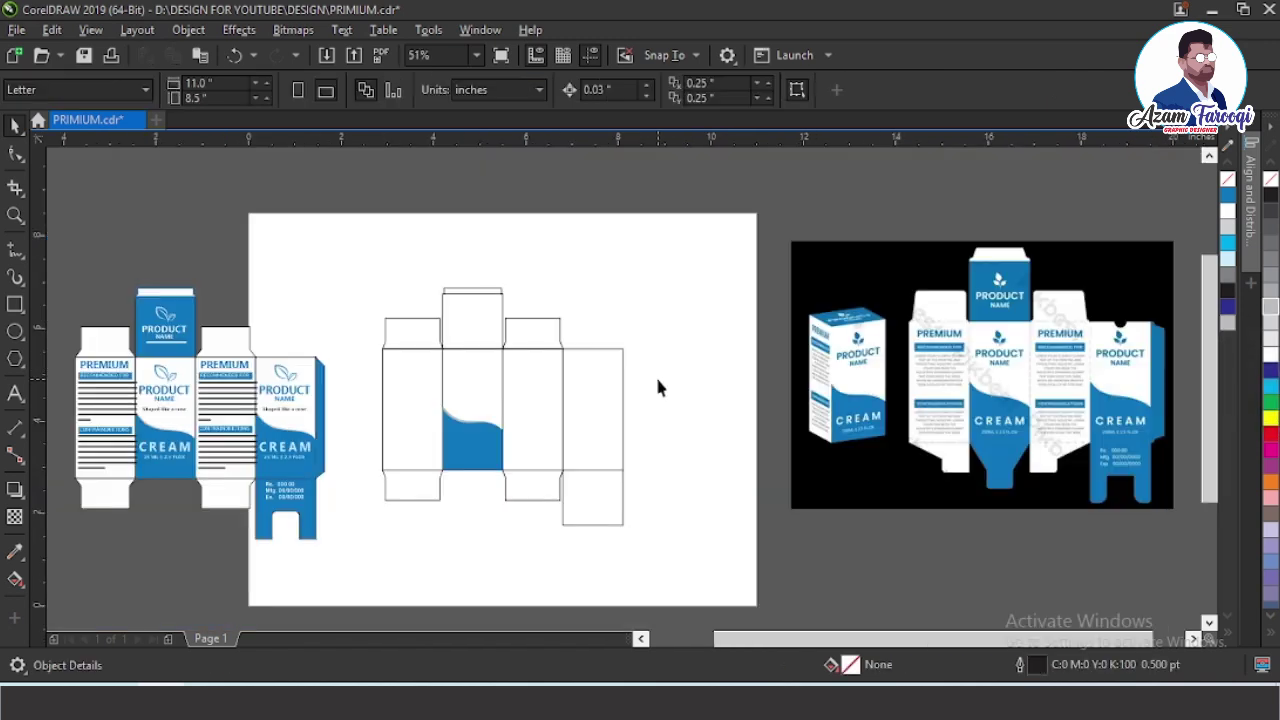
- Import the two-leaf picture named "images" from the Downloads folder and place it to the right of the die-line
scroll(285, 372, "up", 3)
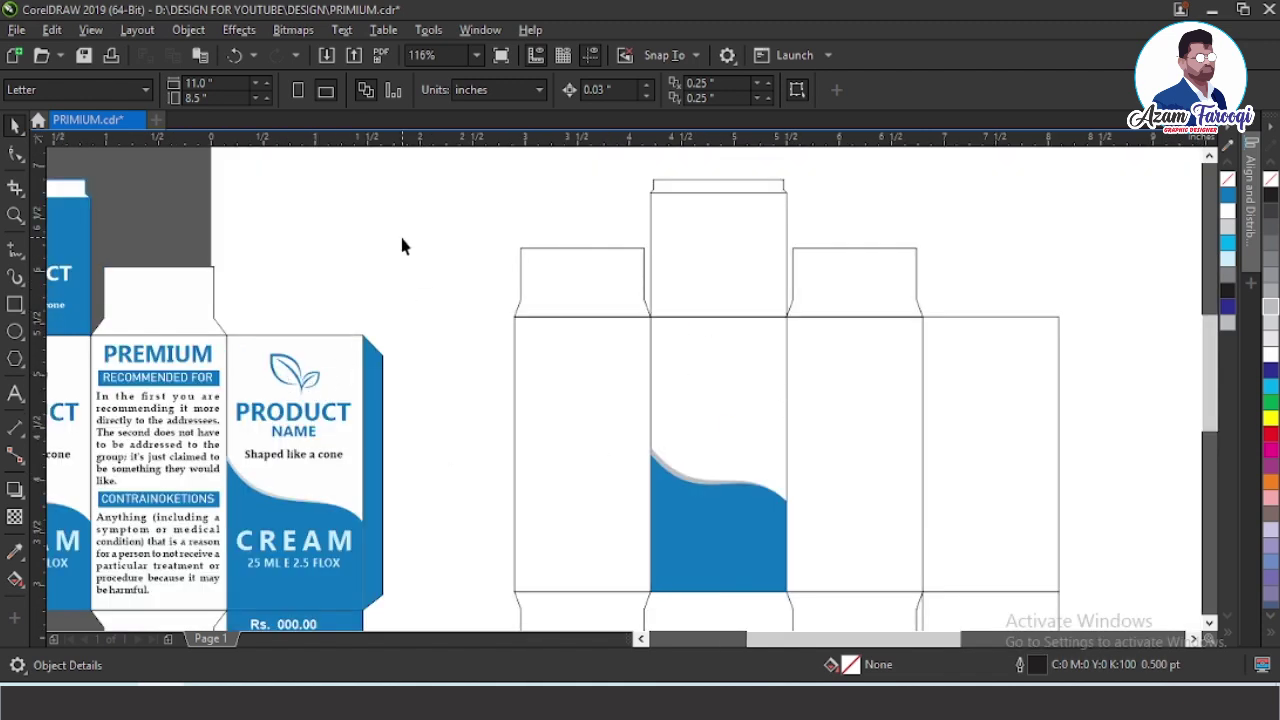
right_click(432, 265)
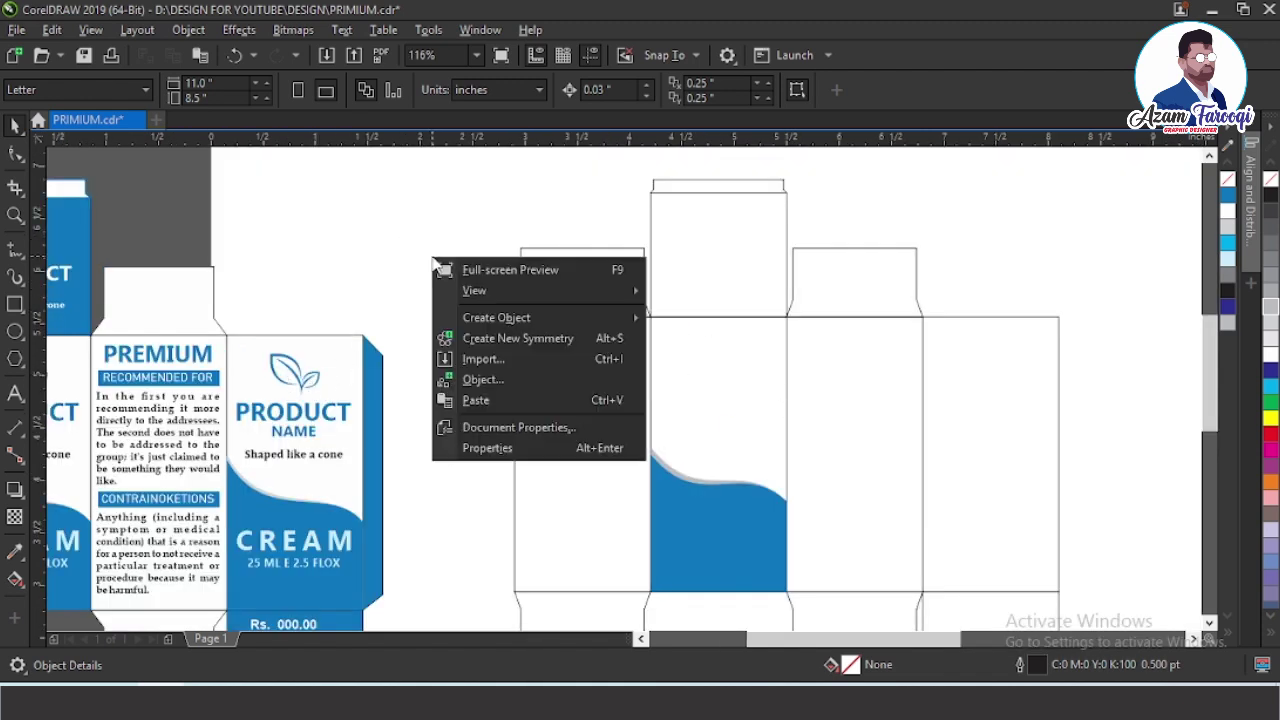
left_click(505, 354)
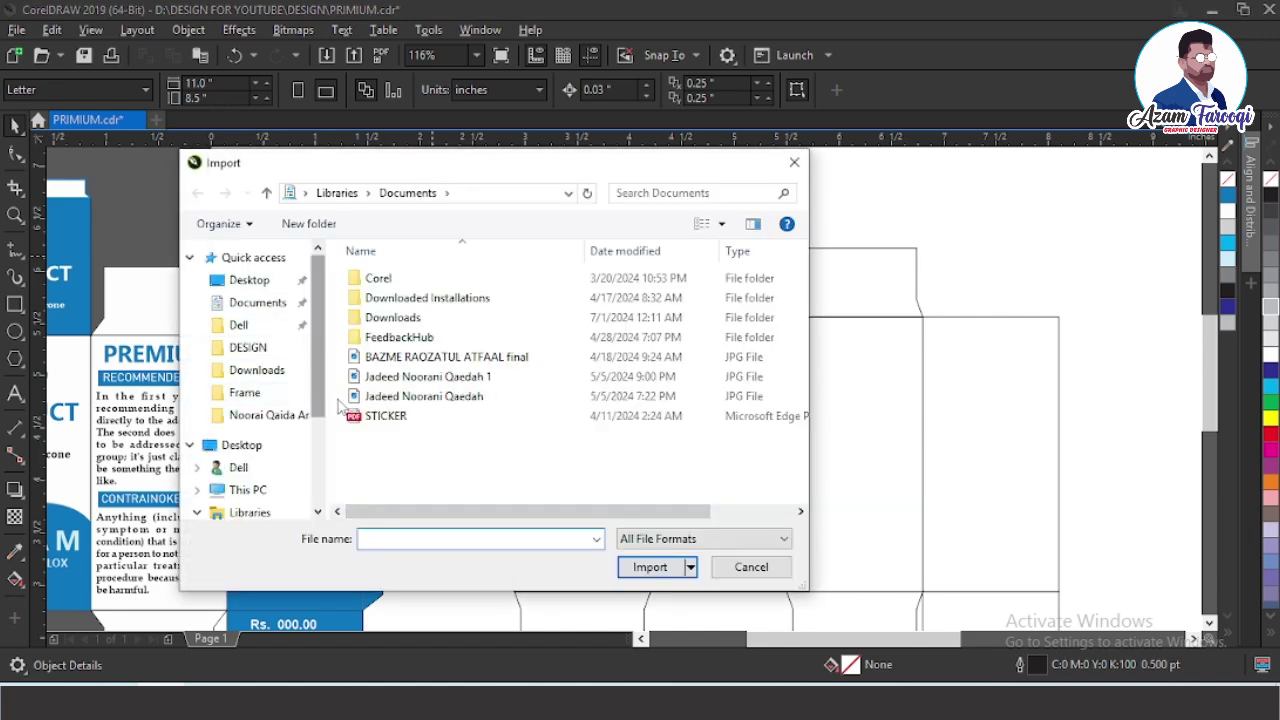
left_click(276, 378)
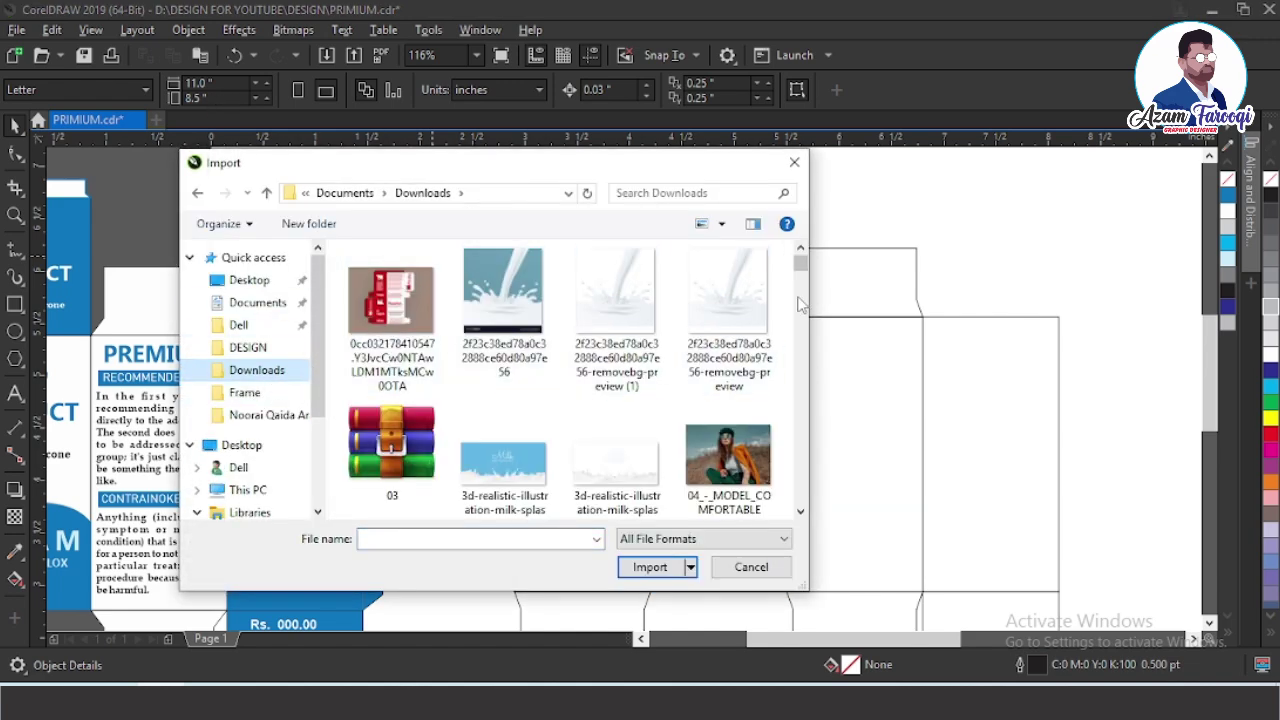
left_click_drag(806, 280, 805, 408)
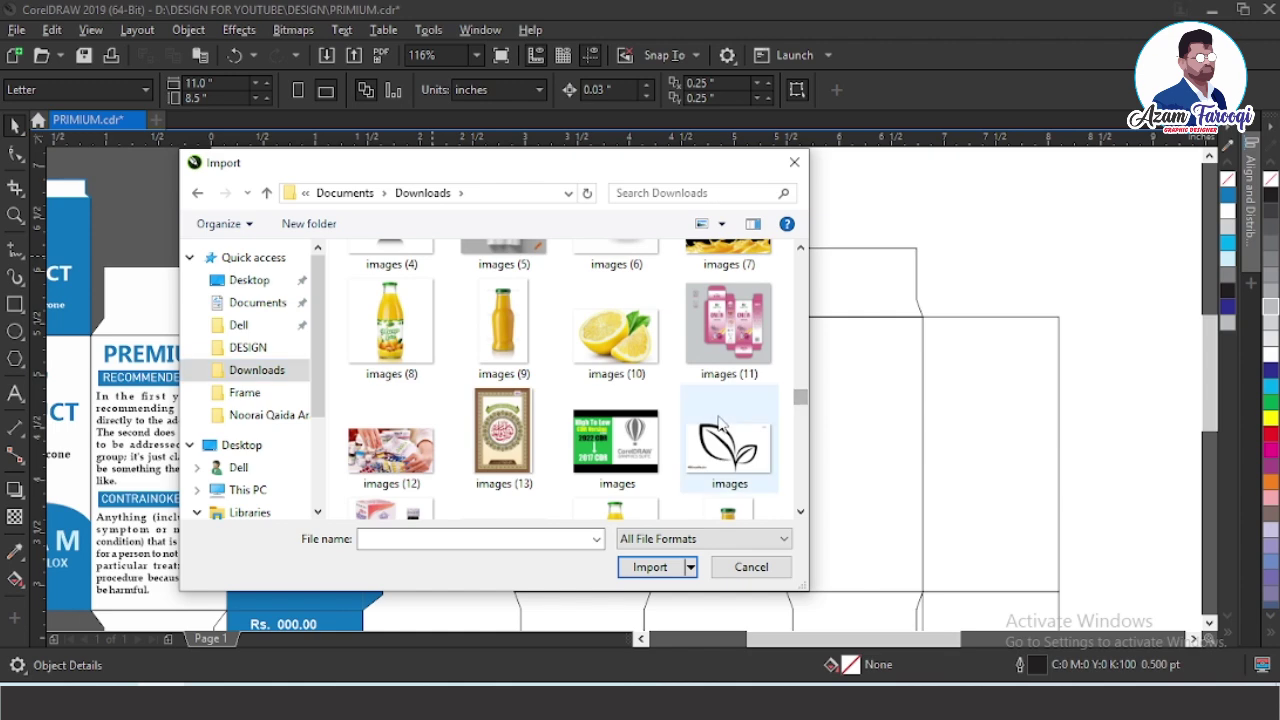
left_click_drag(728, 445, 834, 416)
left_click(666, 564)
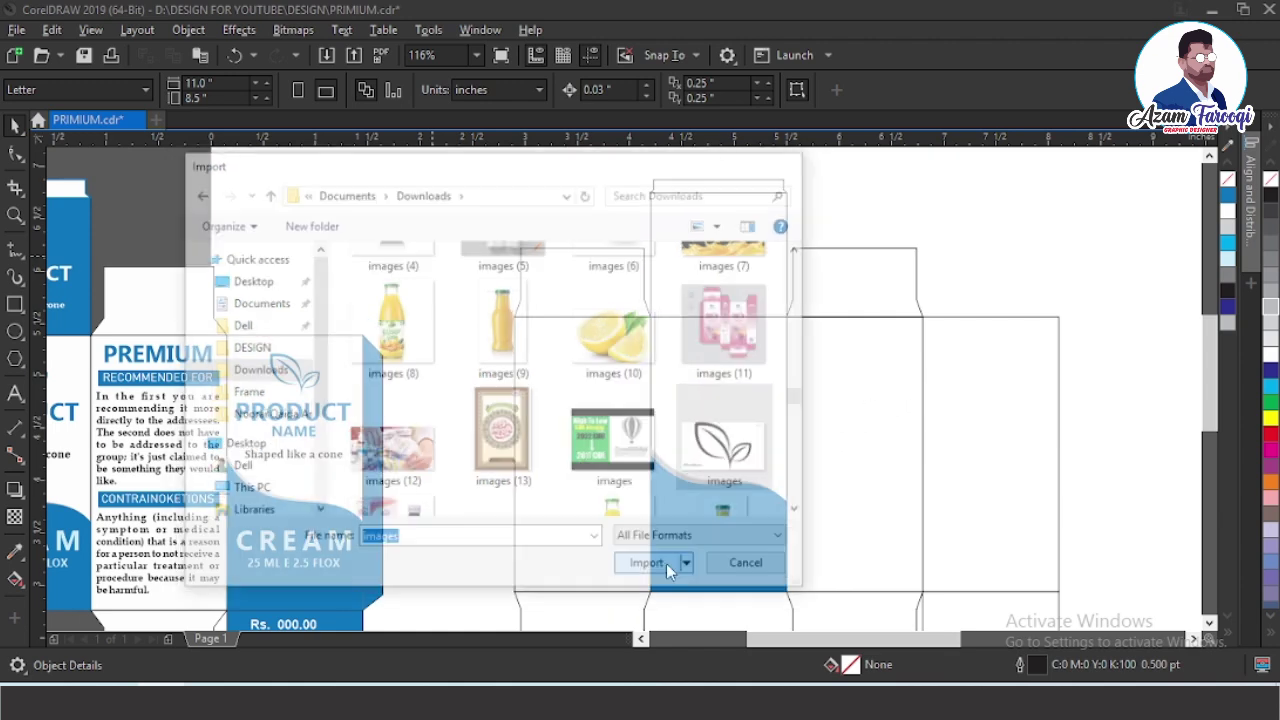
left_click(537, 287)
scroll(670, 372, "down", 2)
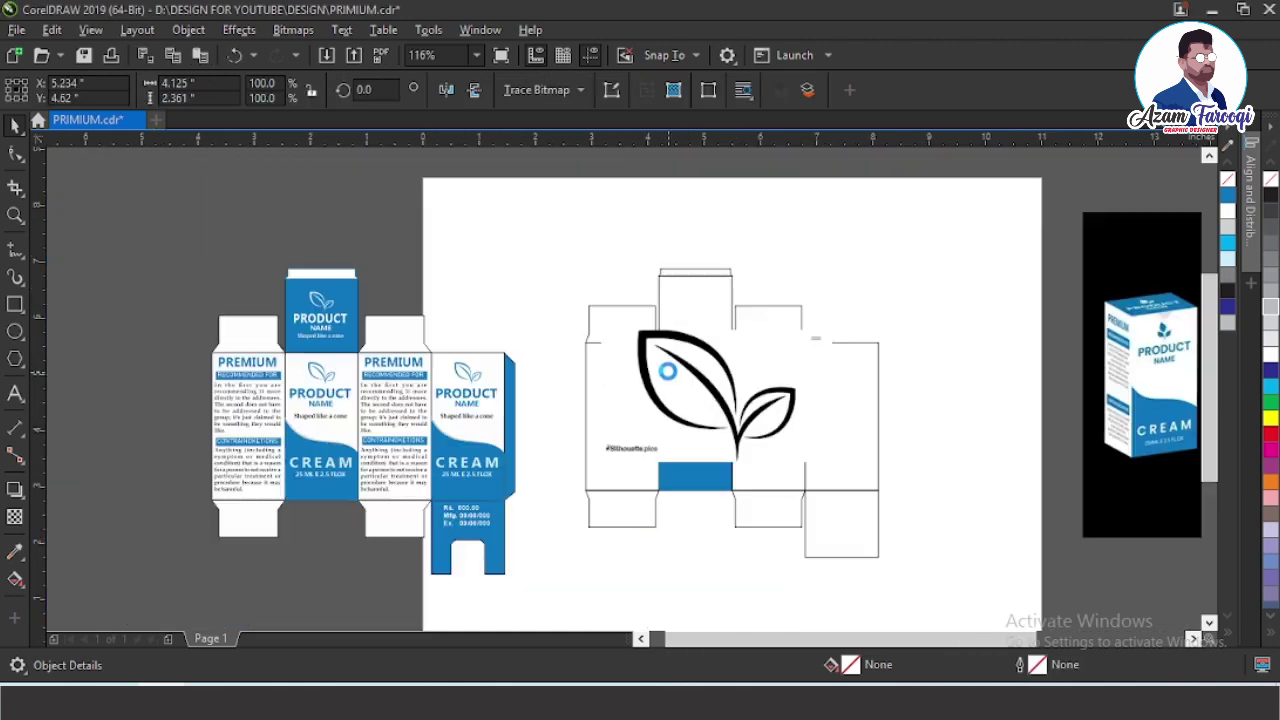
mouse_move(670, 370)
left_mouse_down()
mouse_move(820, 337)
mouse_move(903, 294)
left_mouse_up()
- Trace the leaf bitmap into vector curves using Outline Trace with the Line art image type
key("F2")
left_click_drag(749, 228, 1132, 423)
scroll(1131, 424, "up", 4)
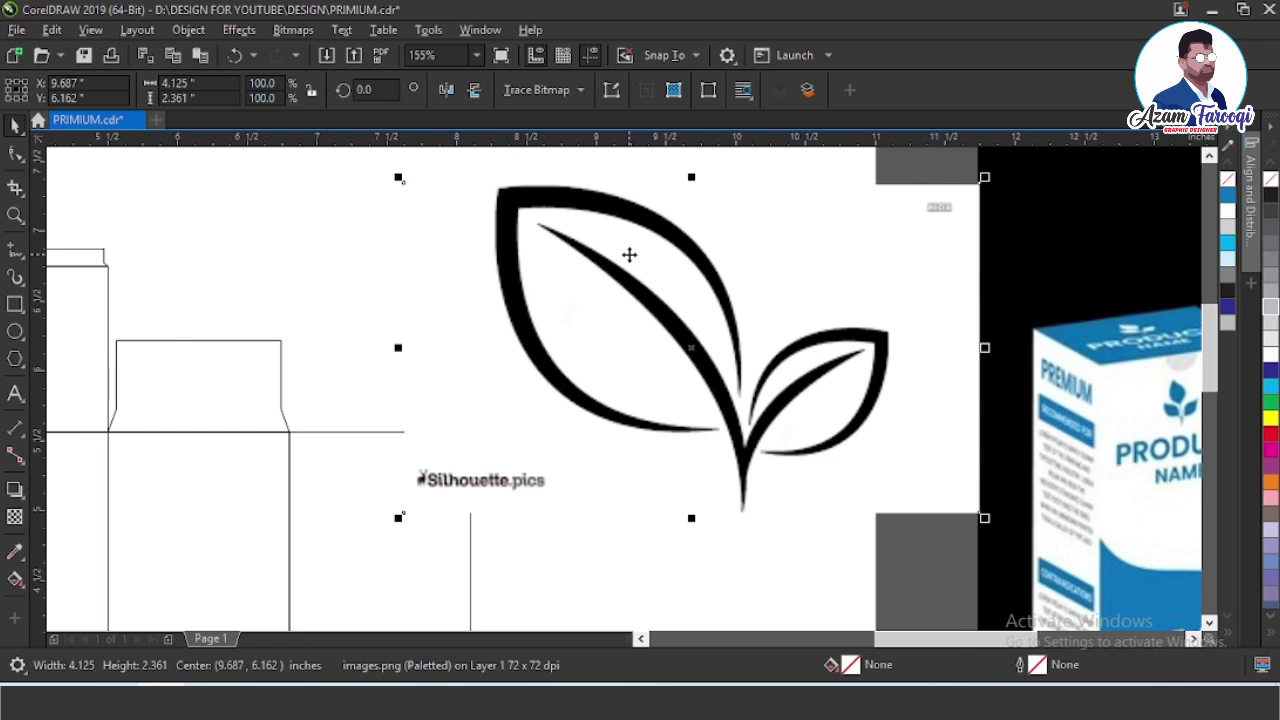
left_click(569, 92)
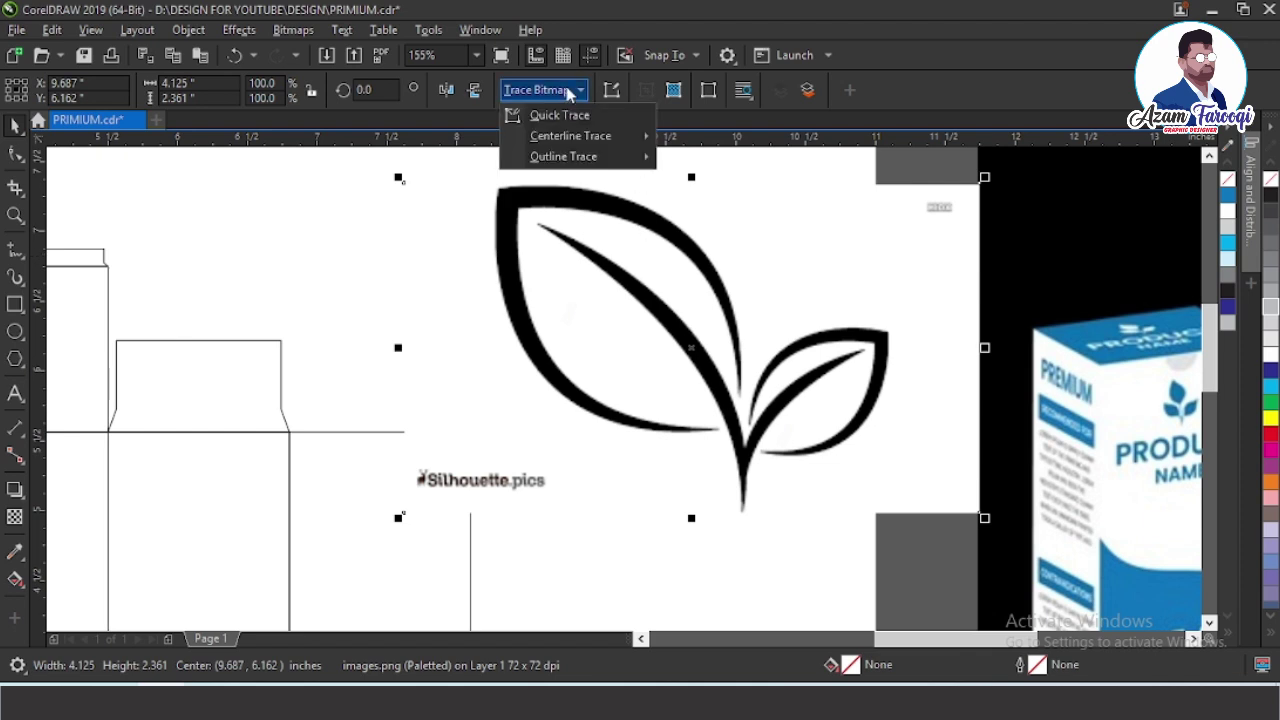
mouse_move(538, 163)
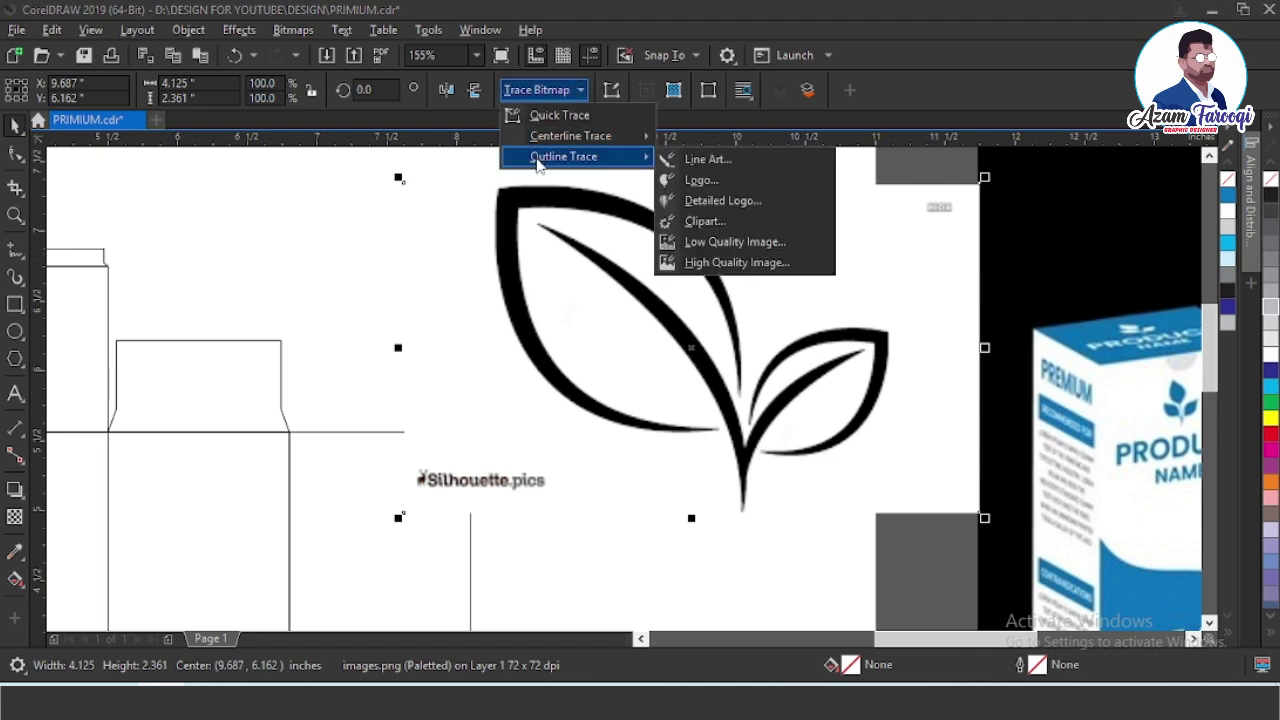
left_click(728, 159)
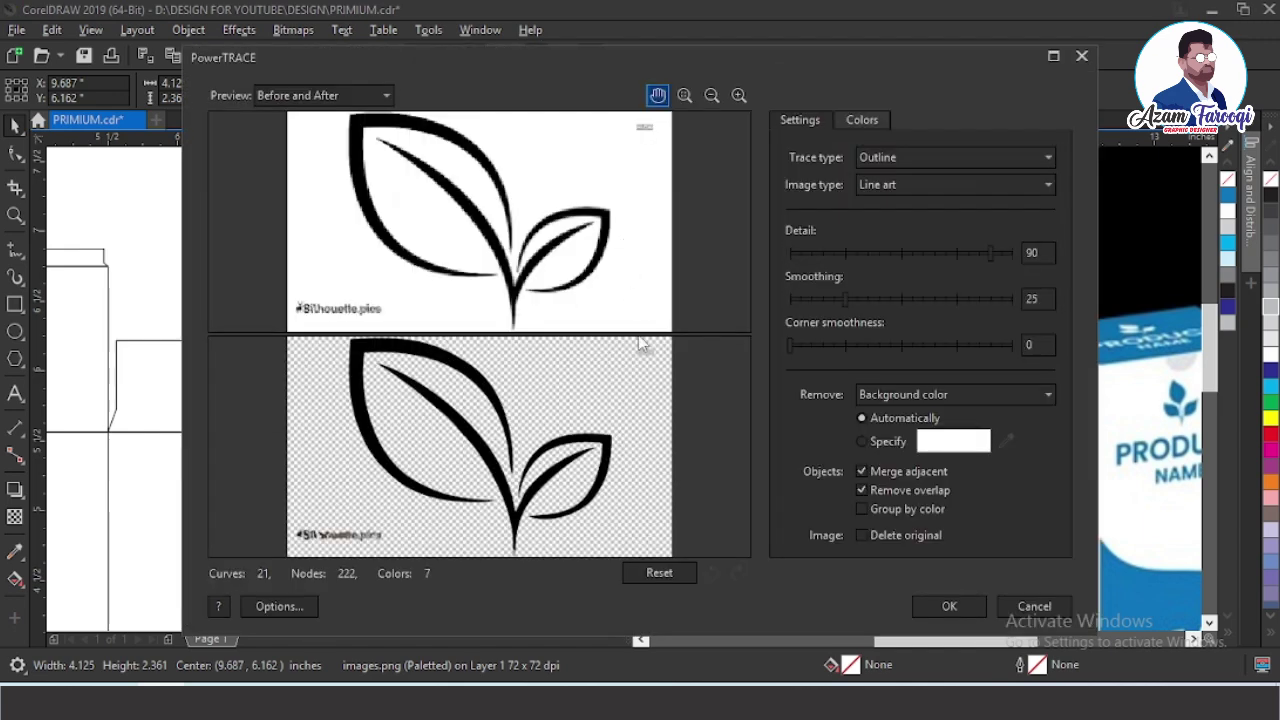
left_click(949, 609)
scroll(803, 340, "down", 1)
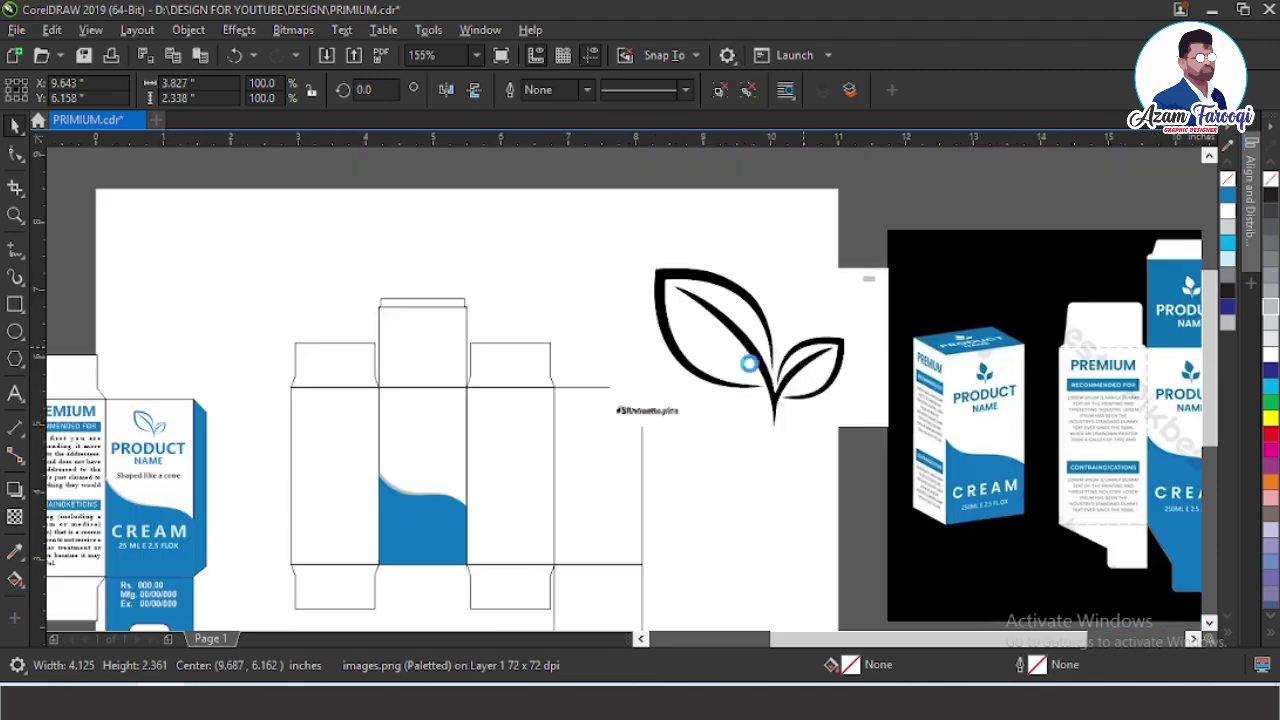
- Ungroup the traced leaf artwork and delete its stray text and the small grey mark beside it
mouse_move(750, 362)
left_mouse_down()
mouse_move(539, 438)
mouse_move(457, 441)
left_mouse_up()
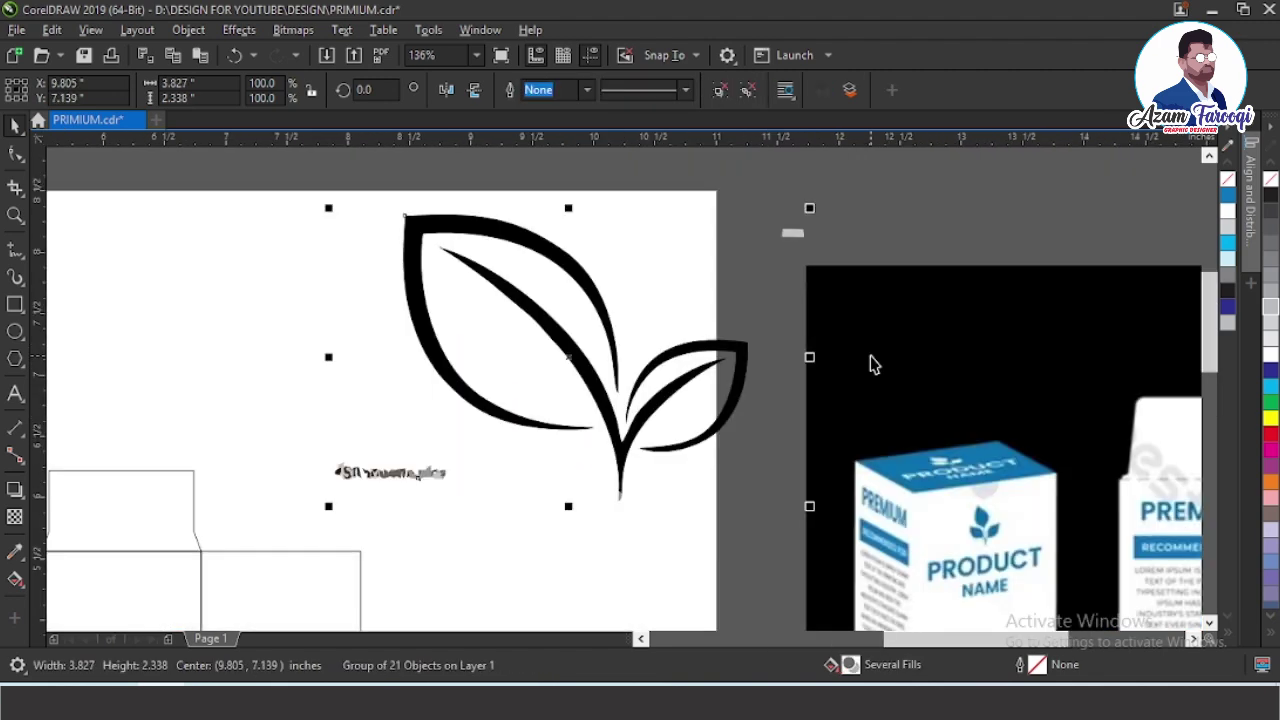
left_click(718, 92)
left_click_drag(326, 391, 474, 506)
key("Delete")
left_click_drag(740, 177, 906, 274)
key("Delete")
left_click(640, 420)
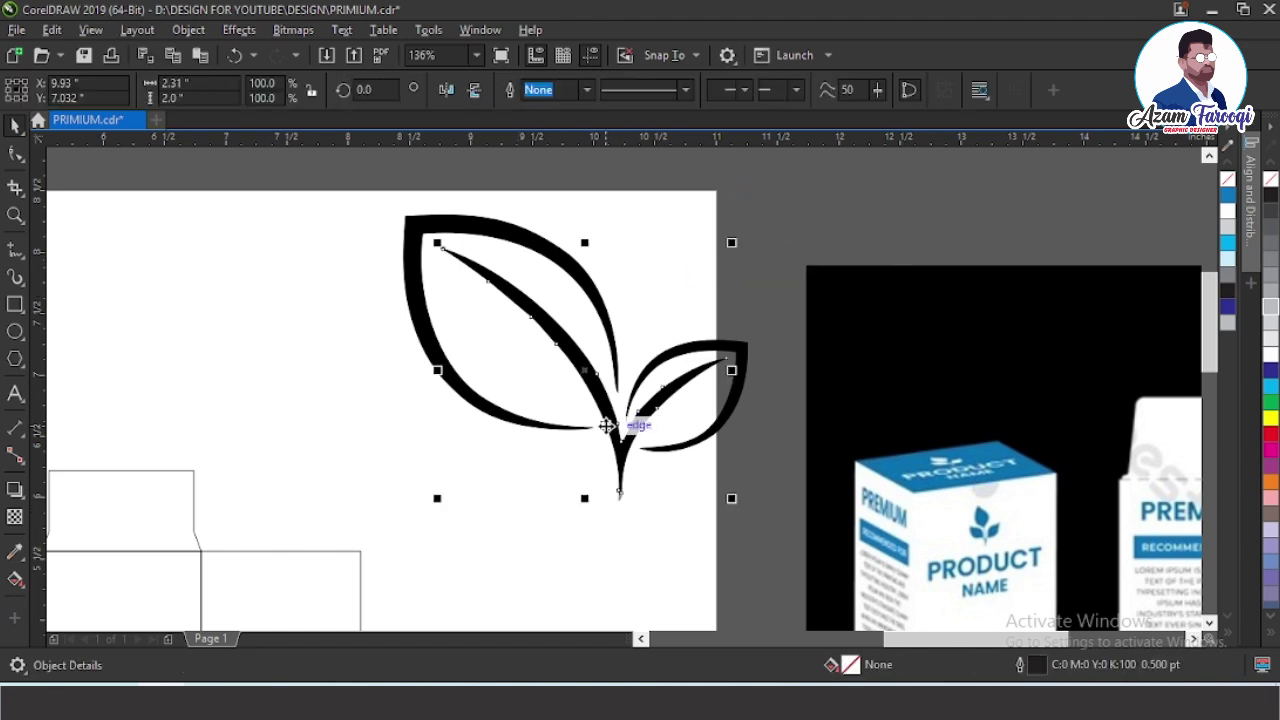
scroll(640, 410, "down", 5)
left_click_drag(670, 367, 492, 464)
scroll(543, 478, "up", 8)
key("F5")
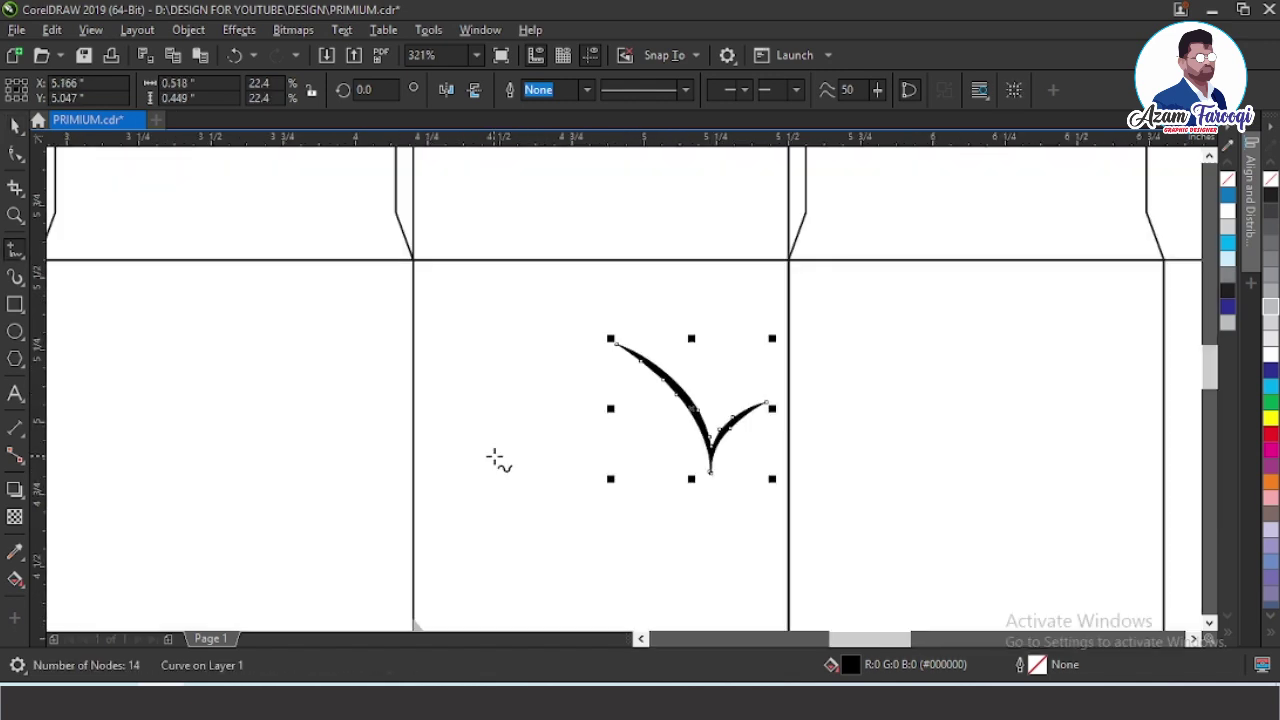
key("ctrl+z")
scroll(422, 448, "down", 3)
scroll(422, 448, "down", 3)
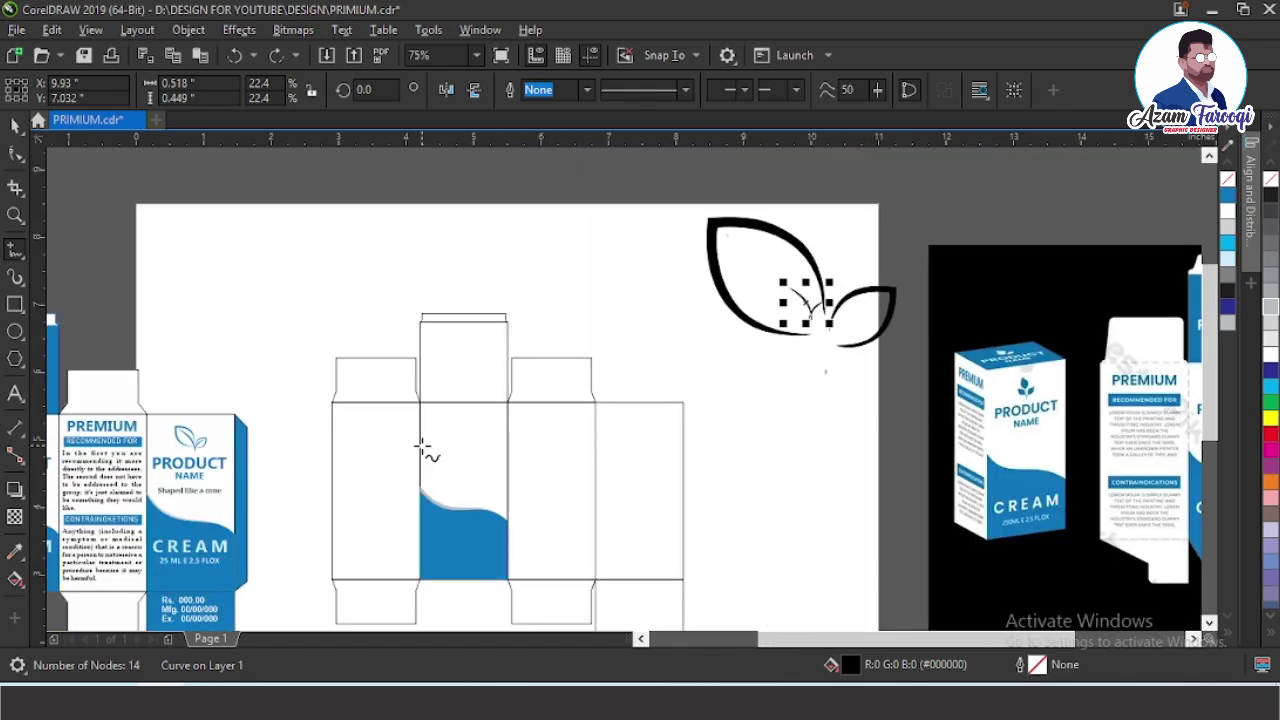
key("space")
left_click(724, 240)
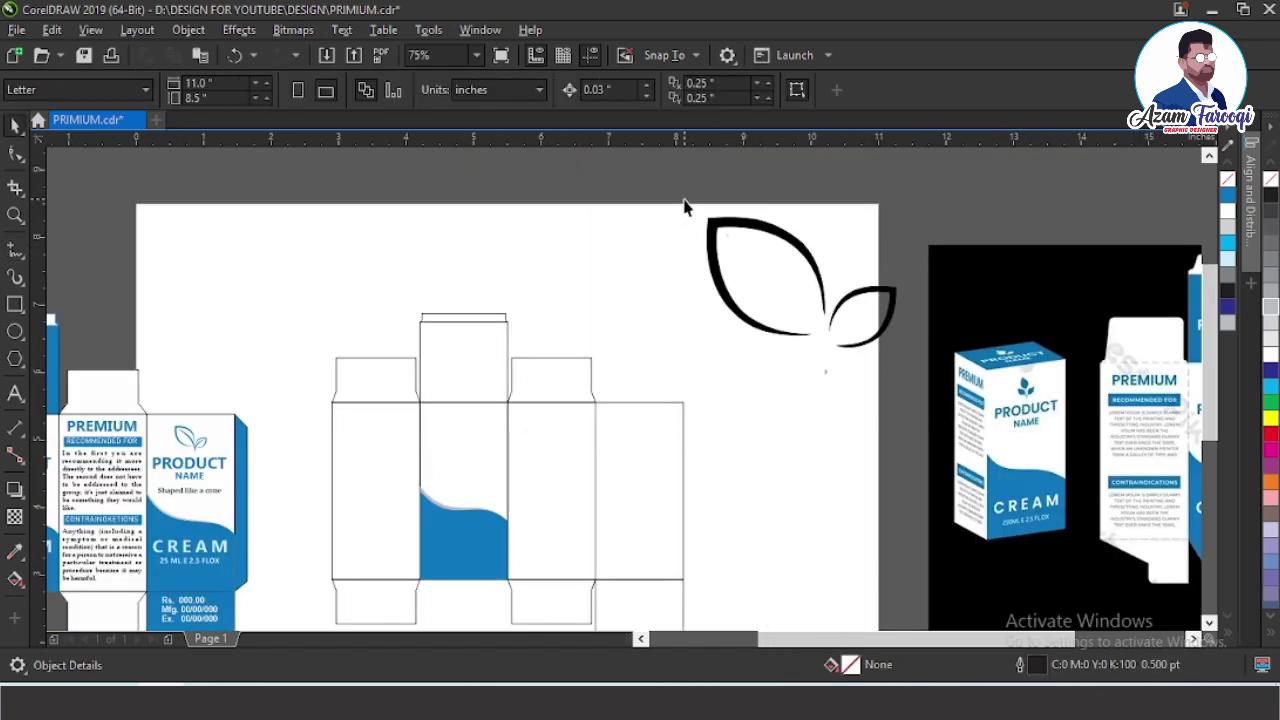
left_click_drag(686, 206, 968, 372)
left_click(907, 246)
key("ctrl+z")
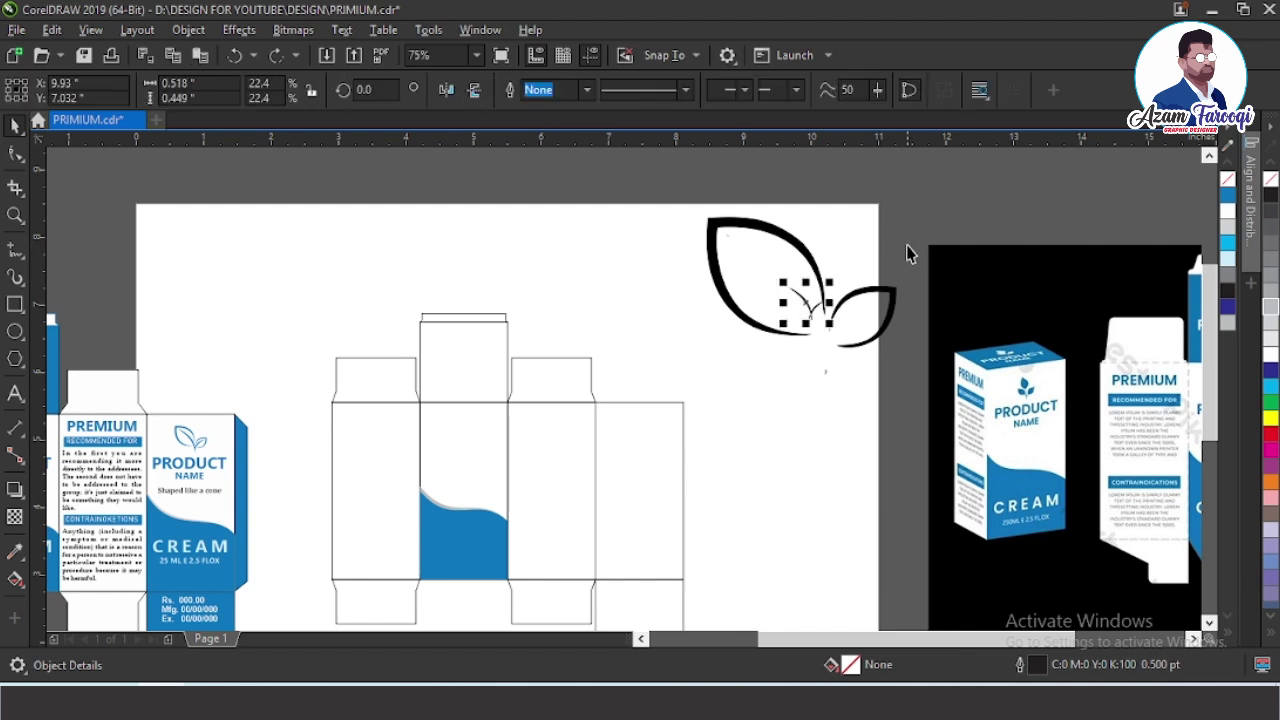
key("ctrl+z")
- Combine the leaf pieces into one curve and place it on the front panel, scaled to about 1.146 by 0.953 inches
left_click_drag(643, 194, 938, 412)
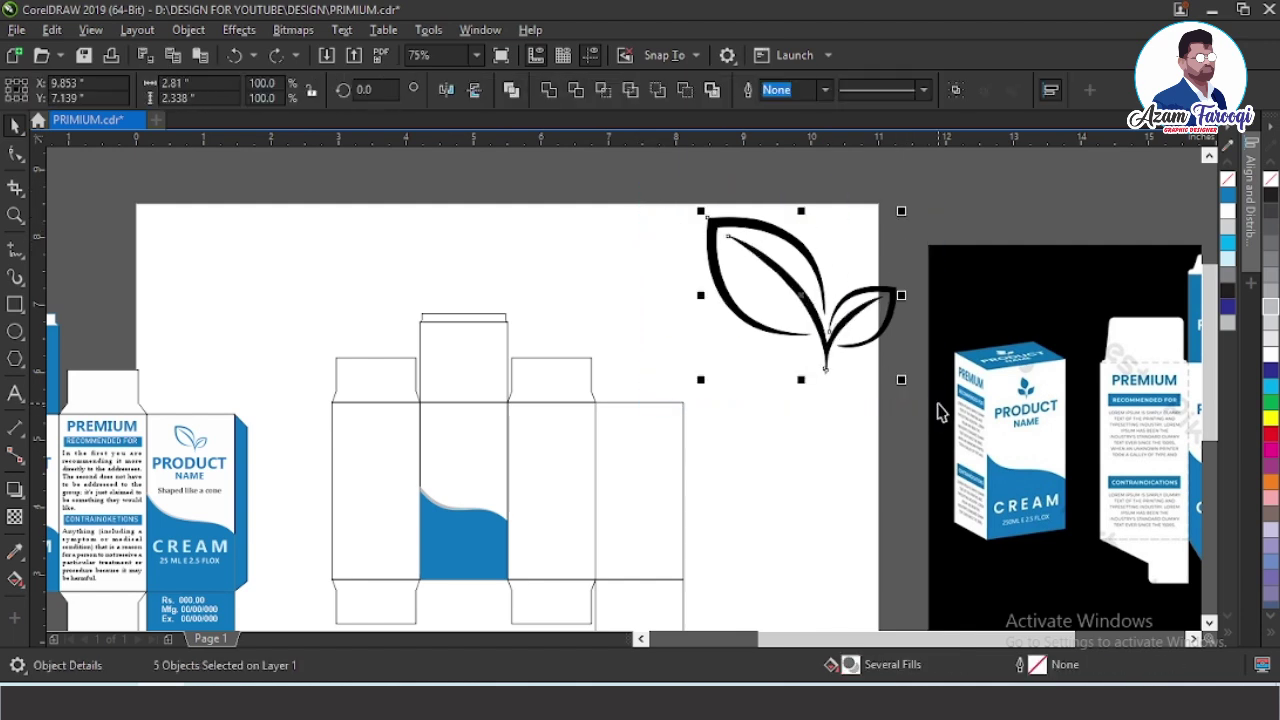
left_click(520, 93)
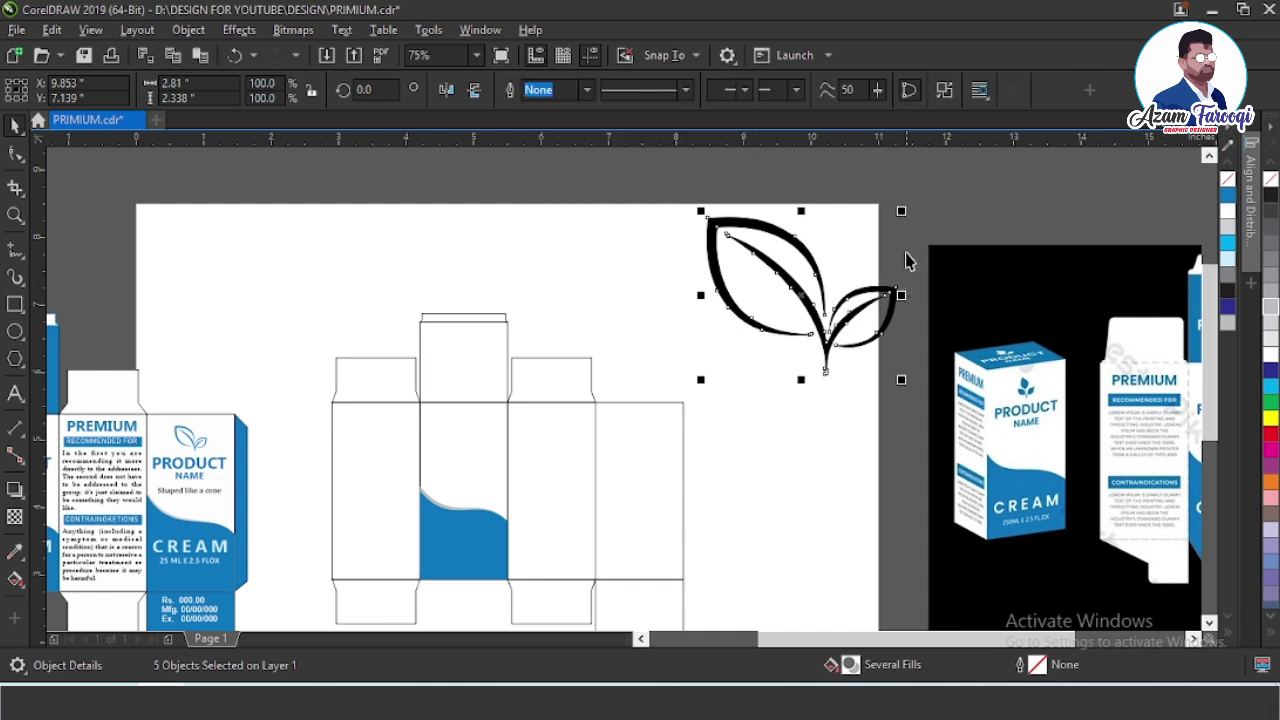
left_click_drag(846, 342, 484, 484)
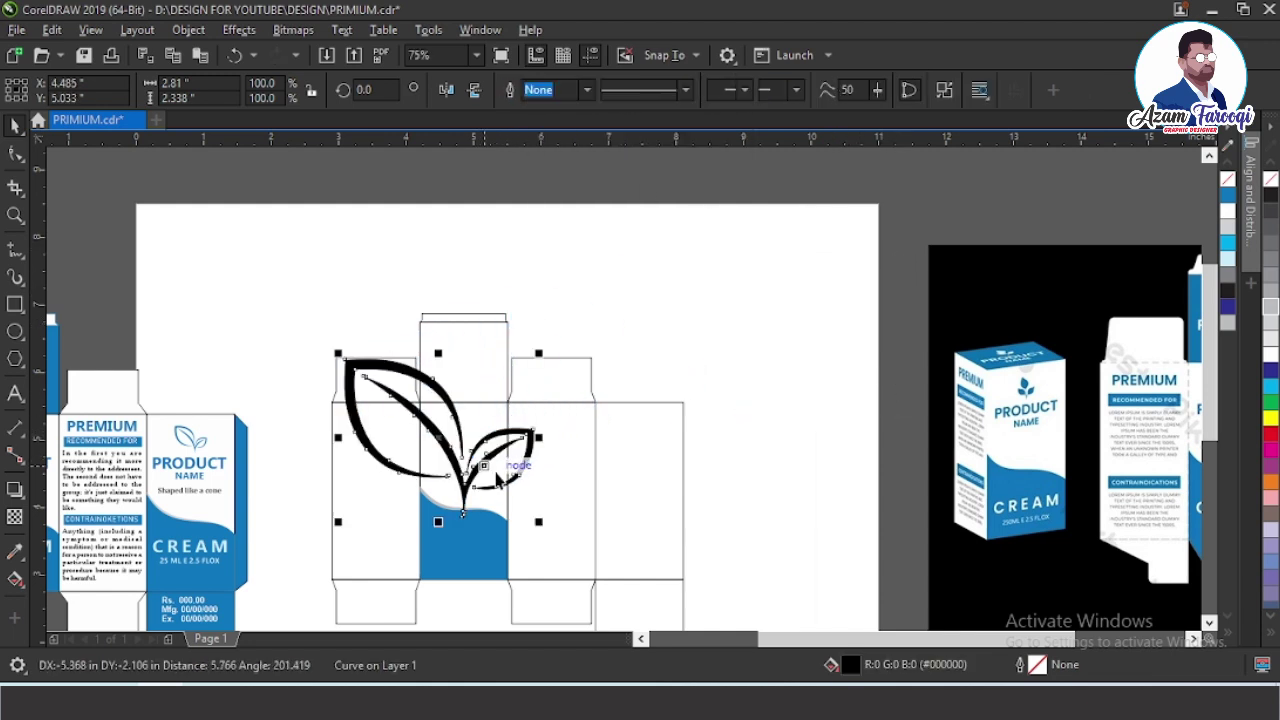
left_click_drag(538, 522, 477, 431)
- Shrink the leaf to about 0.569 by 0.473 inches and centre it horizontally on the front panel
key("F2")
left_click_drag(396, 381, 560, 503)
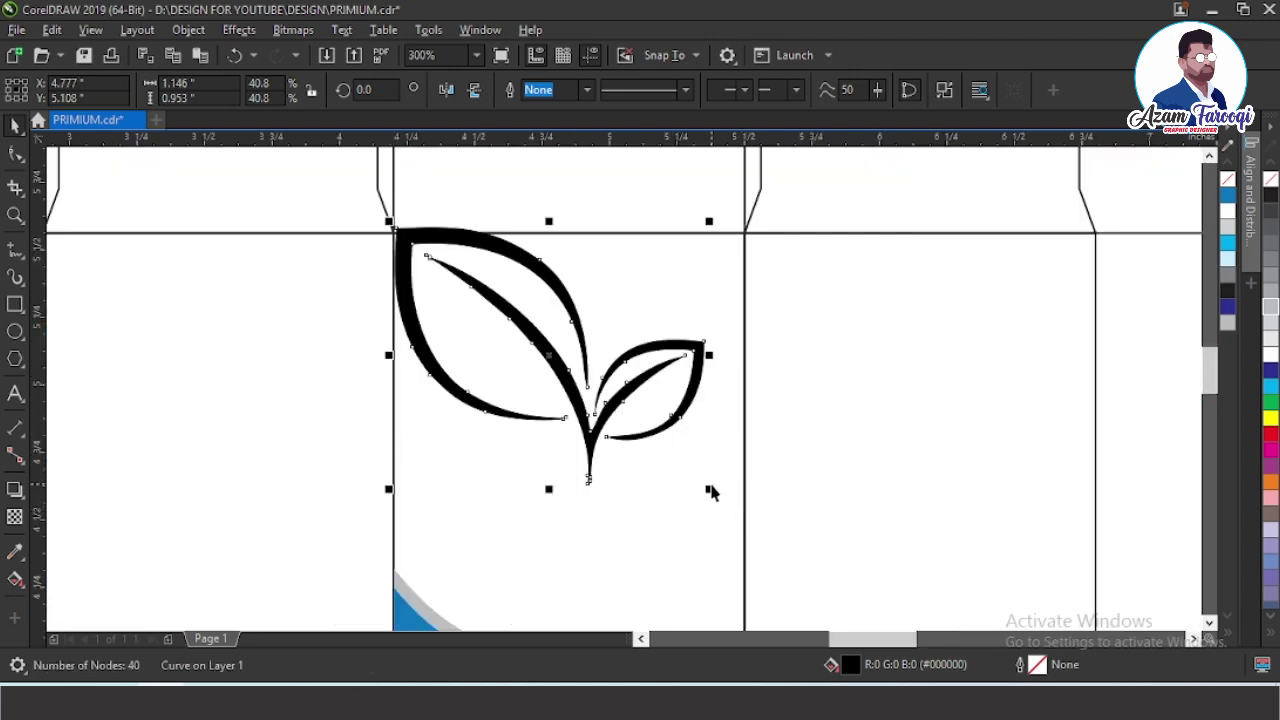
left_click_drag(711, 491, 575, 364)
left_click(612, 292, "shift")
key("c")
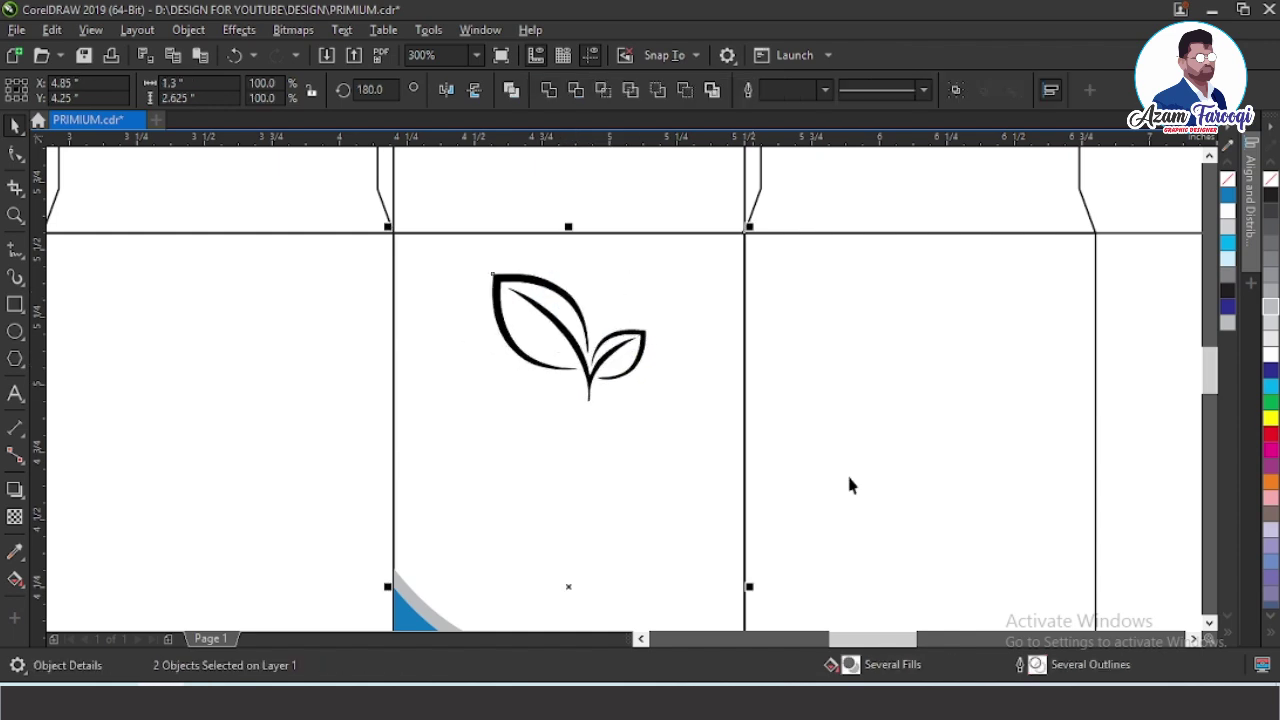
- Fill the leaf with the wave's blue (#0E76BD) and reduce its size slightly
key("Escape")
left_click(527, 274)
left_click(516, 278)
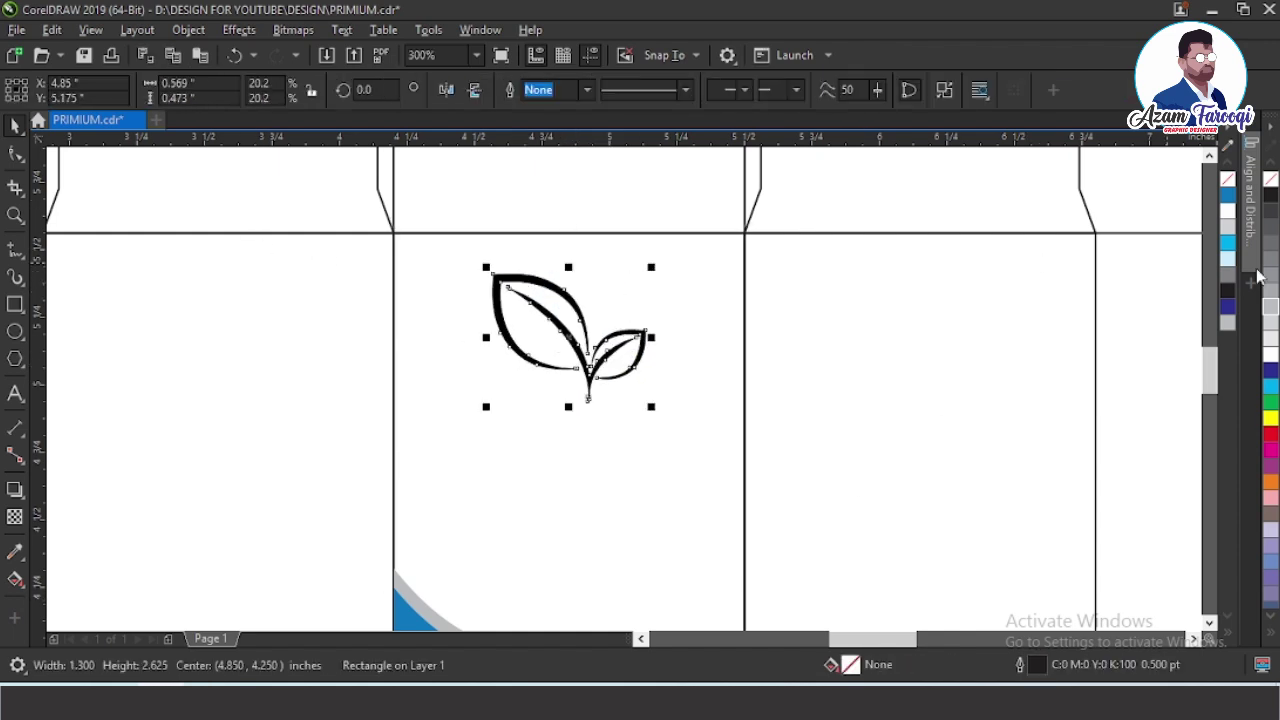
left_click(1227, 197)
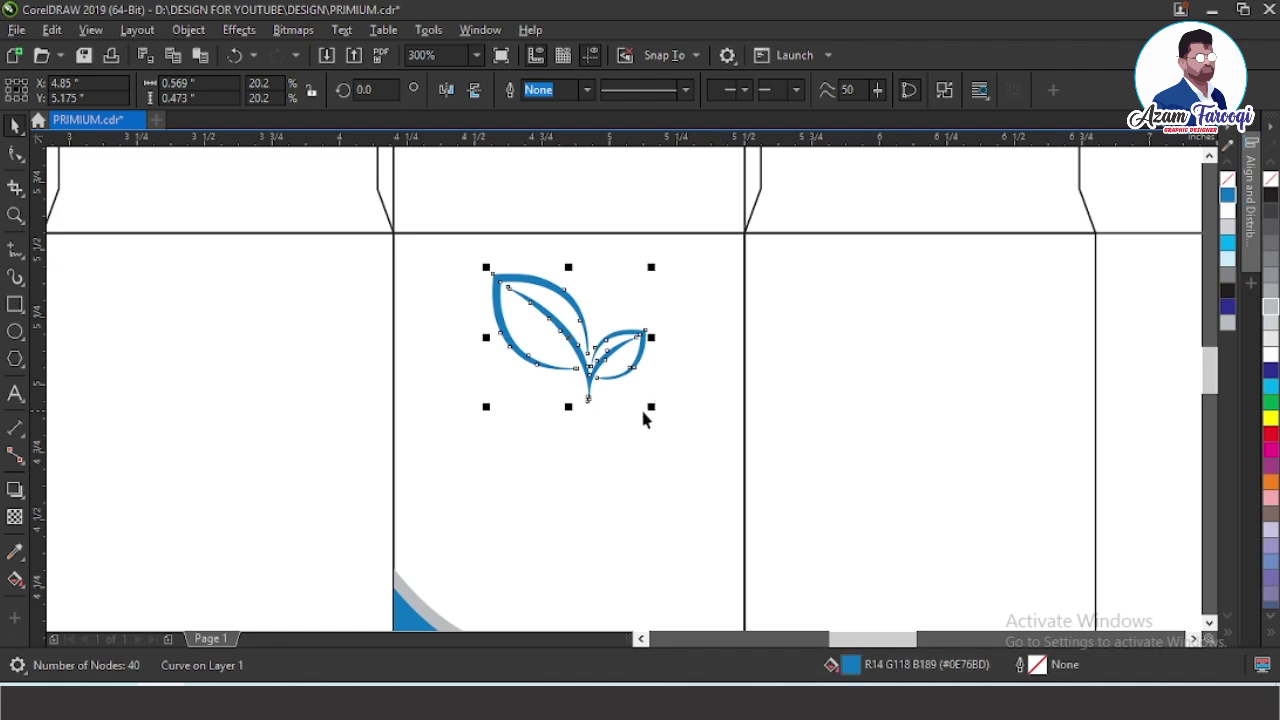
left_click_drag(651, 407, 643, 401)
key("Escape")
- Copy the finished carton's leaf, PRODUCT NAME and "Shaped like a cone" group onto the die-line's front panel, centred horizontally
key("F4")
key("F4")
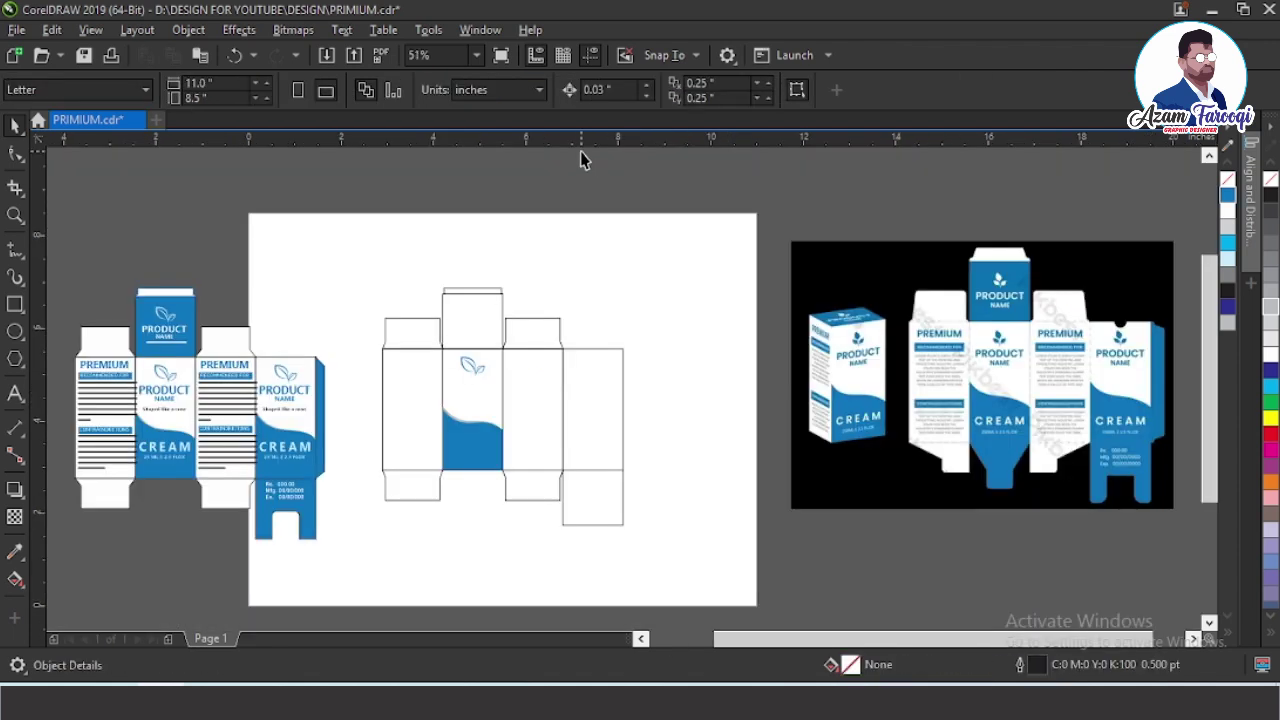
left_click_drag(108, 304, 737, 521)
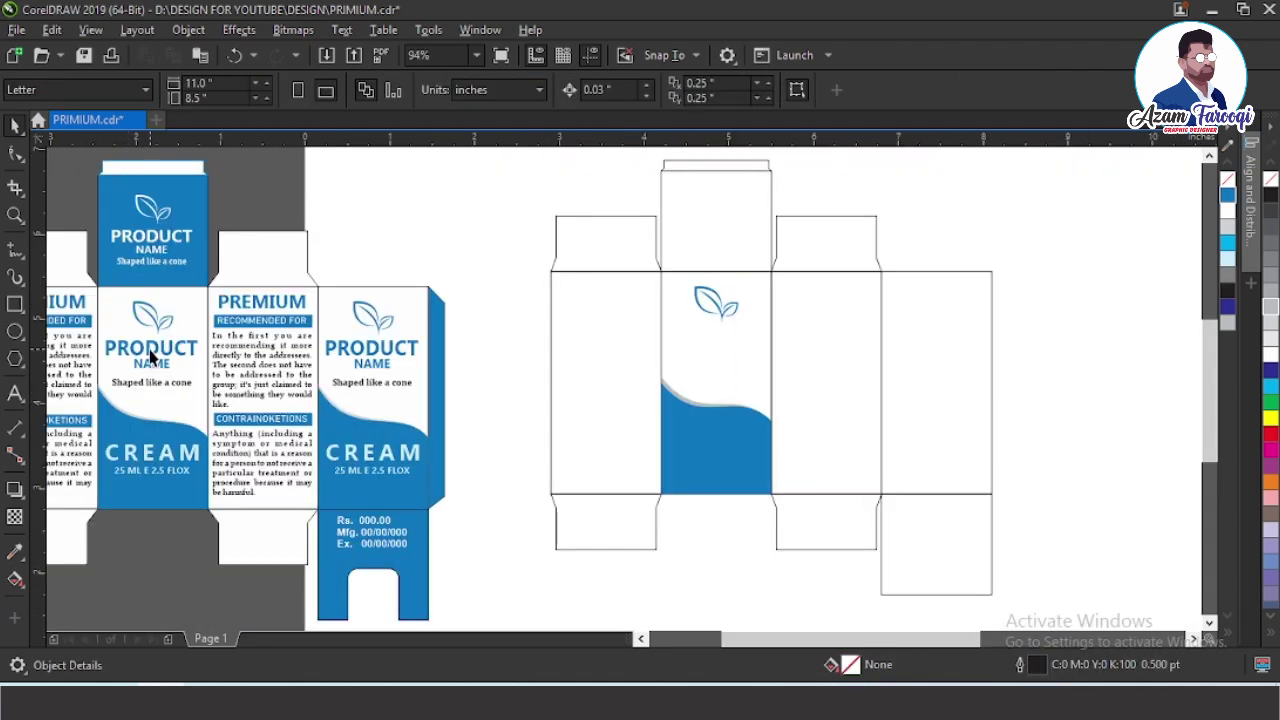
left_click(150, 357)
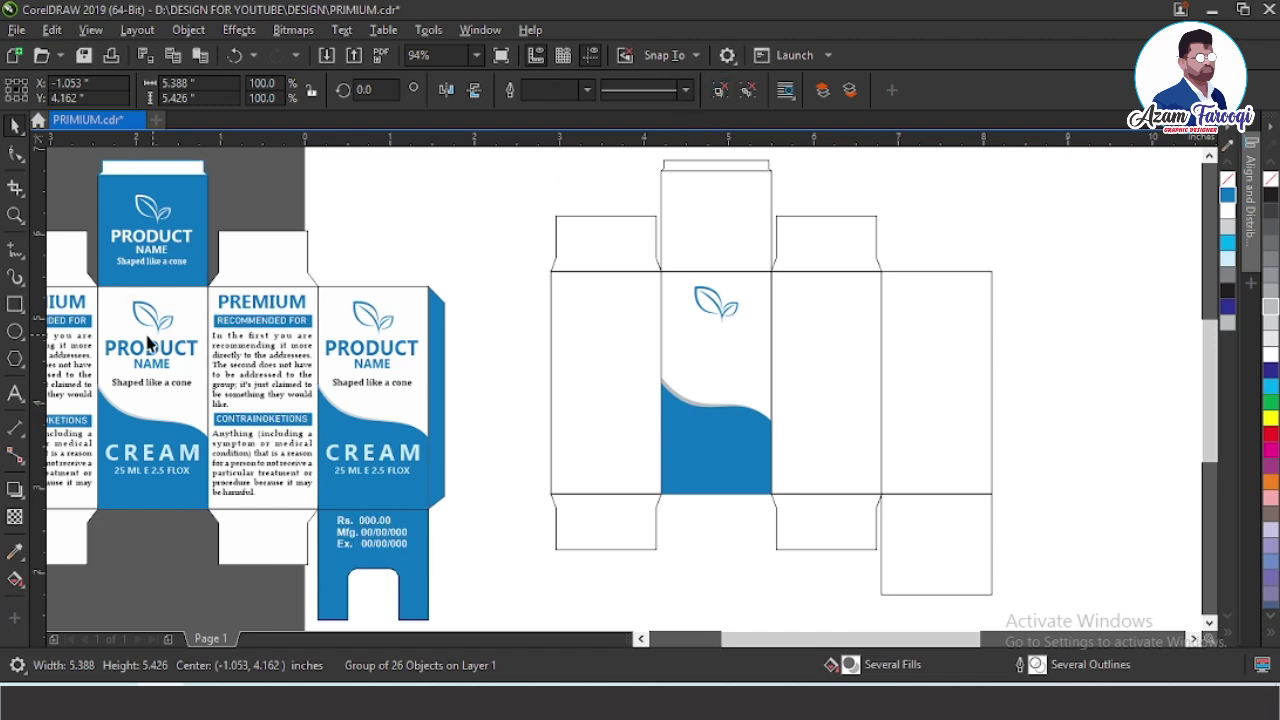
key("Escape")
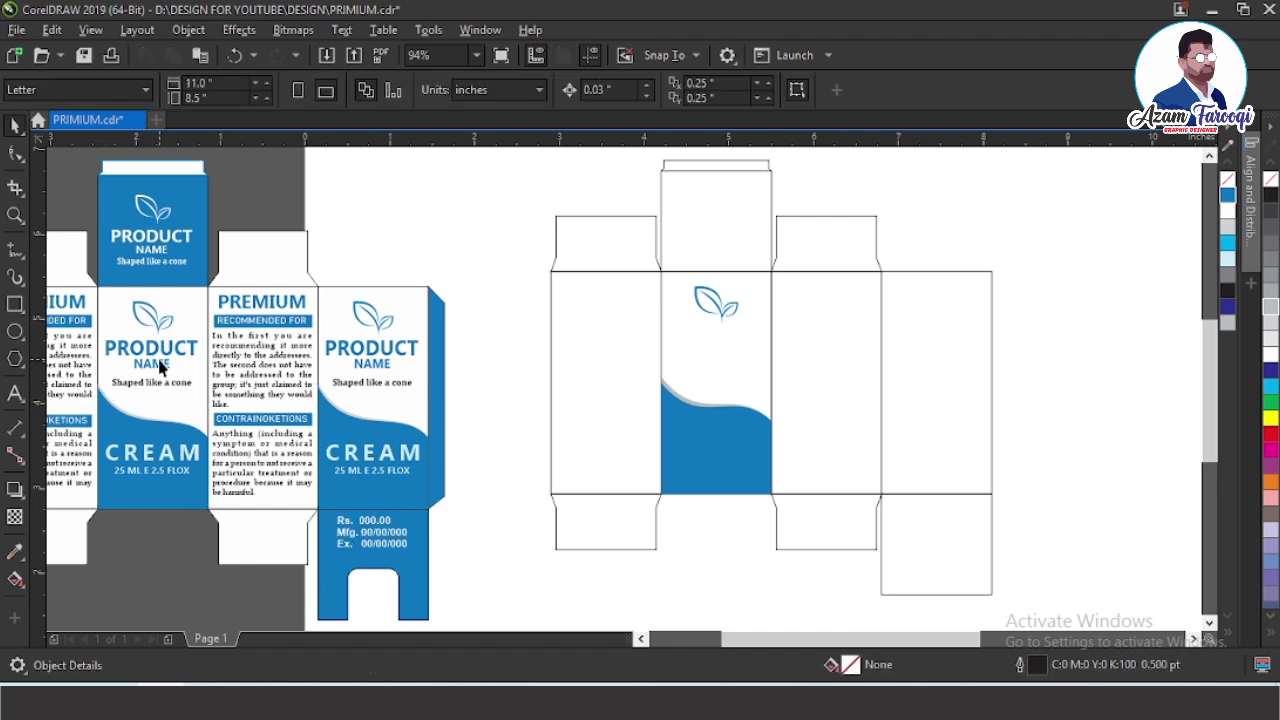
left_click(160, 367, "ctrl")
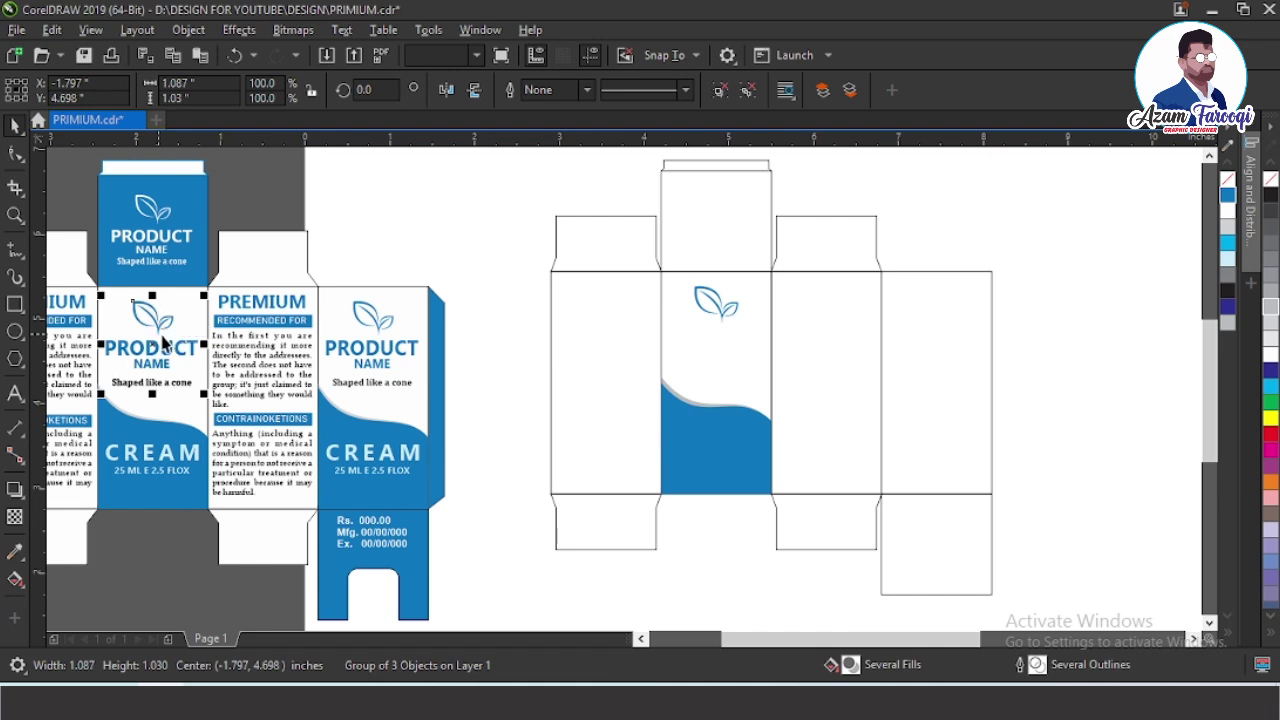
left_click(704, 371, "shift")
key("x")
key("c")
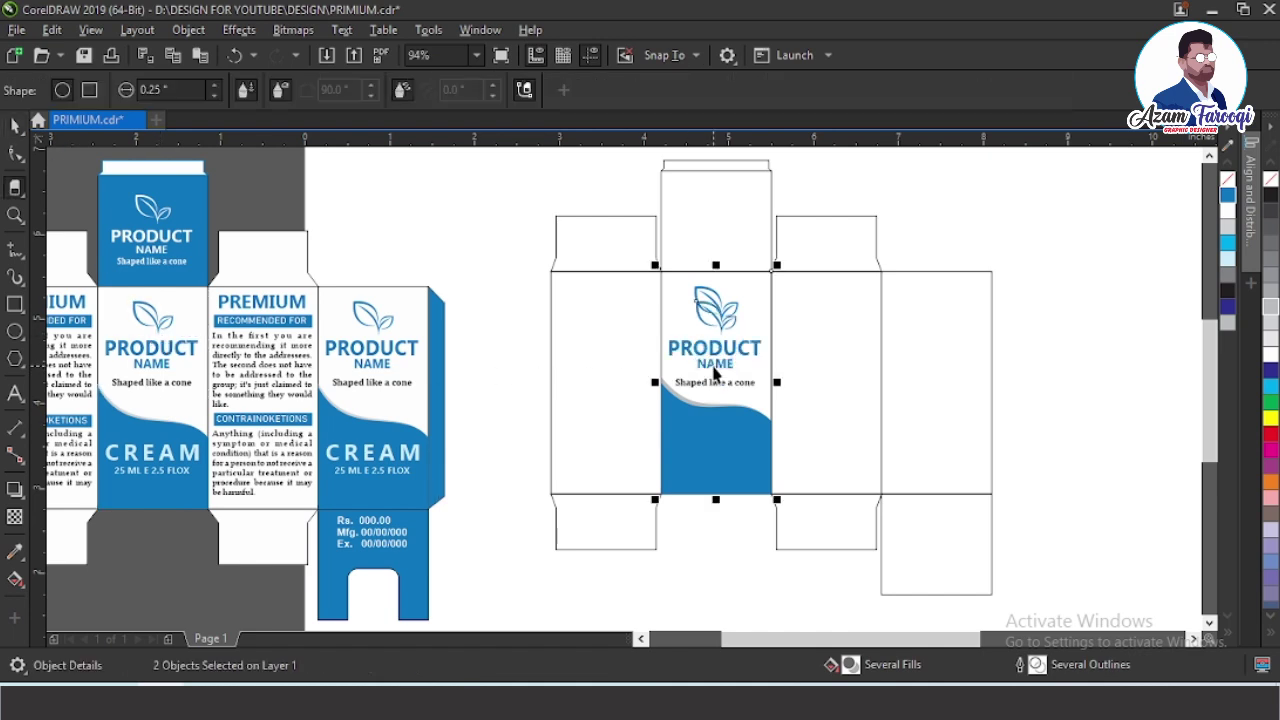
- Delete the separate traced leaf that overlaps the copied logo group on the front panel
key("space")
key("Escape")
left_click(709, 305)
key("Delete")
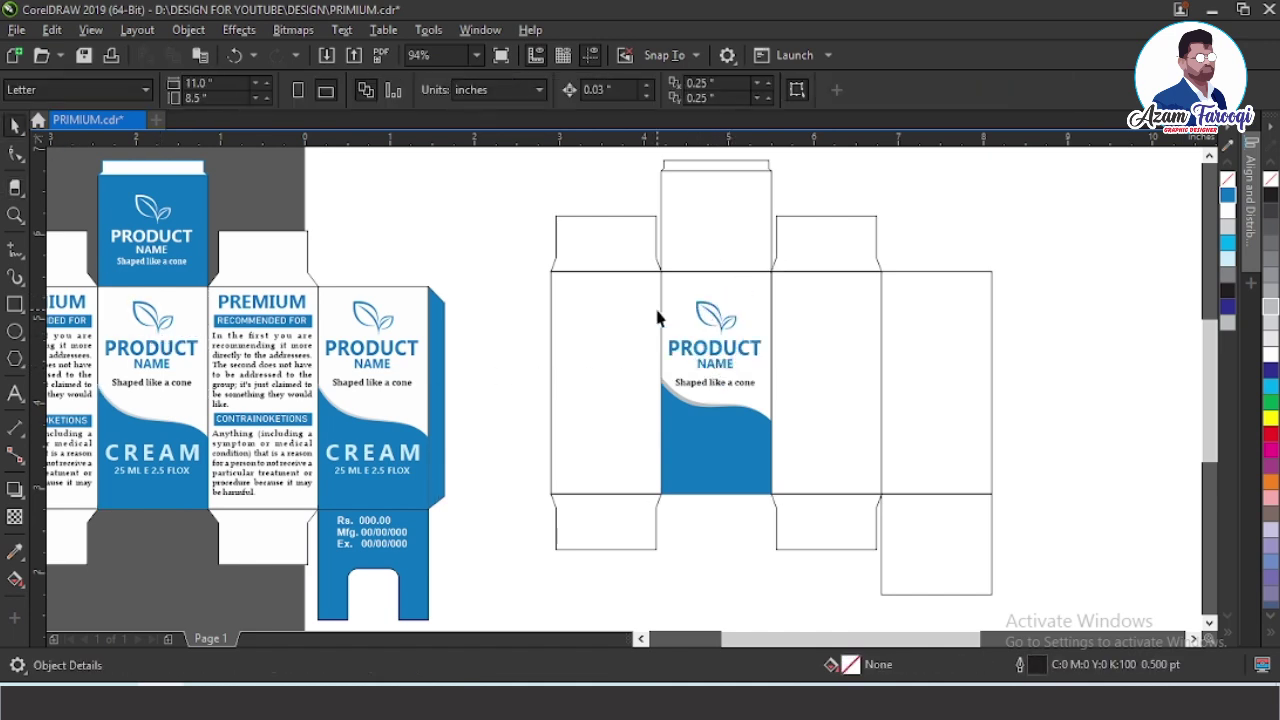
- Raise the logo and product name group on the front panel to a centre Y of 4.938 inches
left_click_drag(879, 463, 914, 472)
left_click(574, 376)
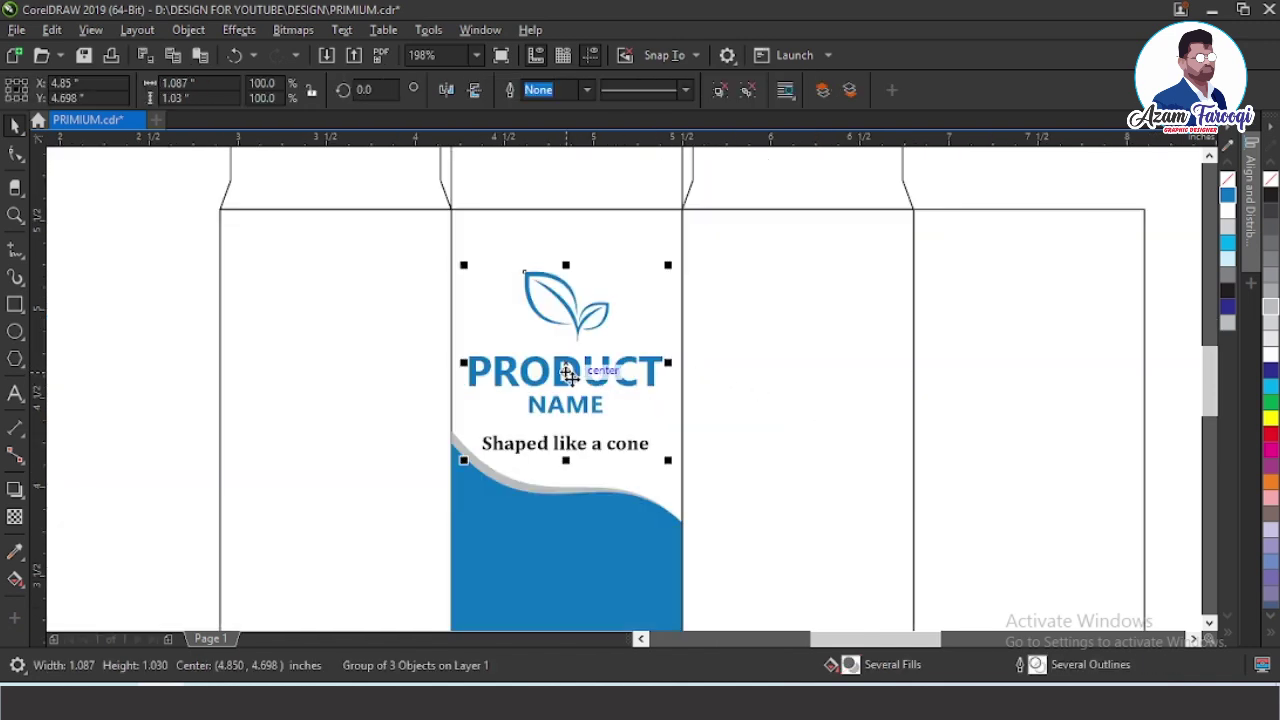
key("Up")
key("Up")
key("Up")
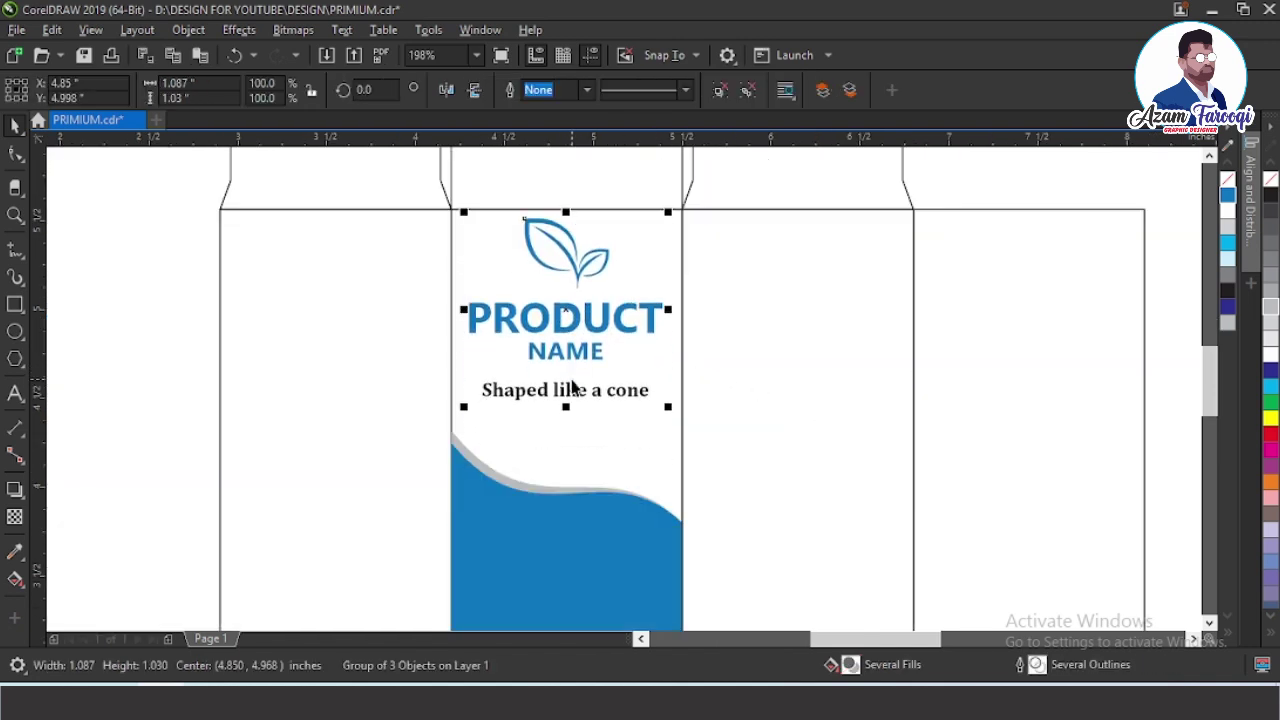
key("Down")
left_click(622, 251, "shift")
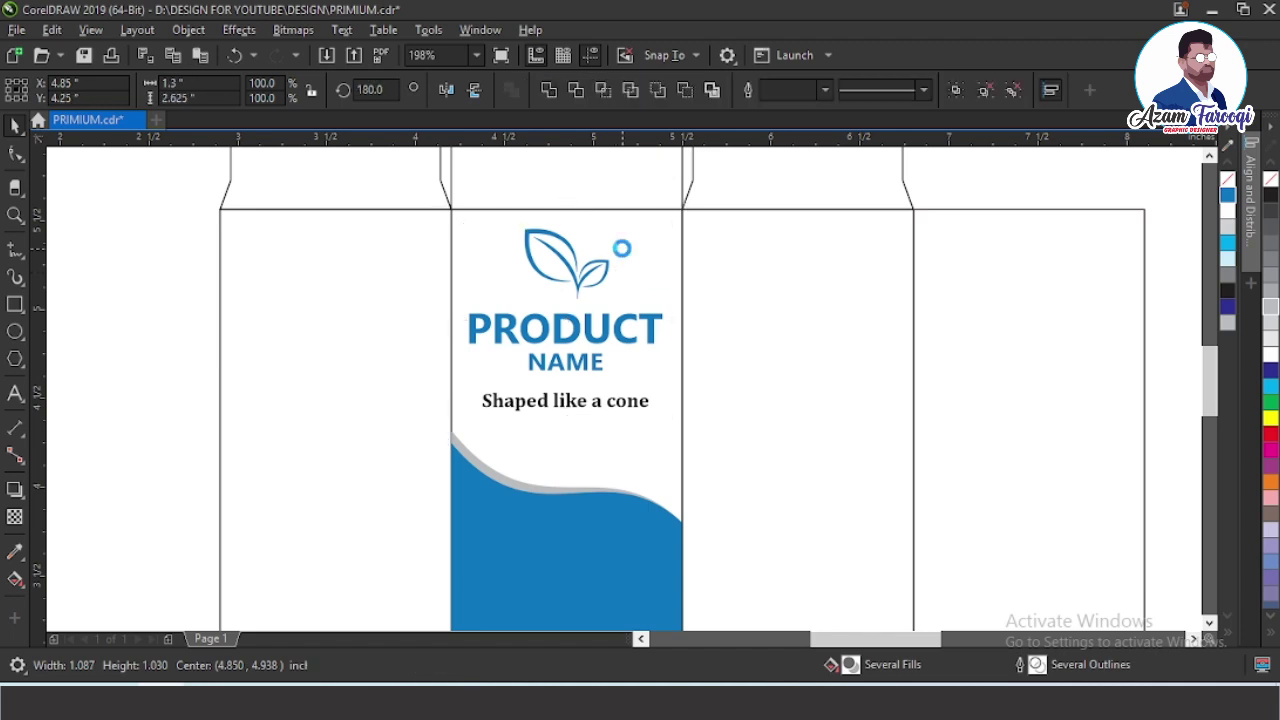
key("Escape")
- Copy the "CREAM 25 ML E 2.5 FLOX" text group onto the front panel's blue wave, centred horizontally and brought to the front
key("F4")
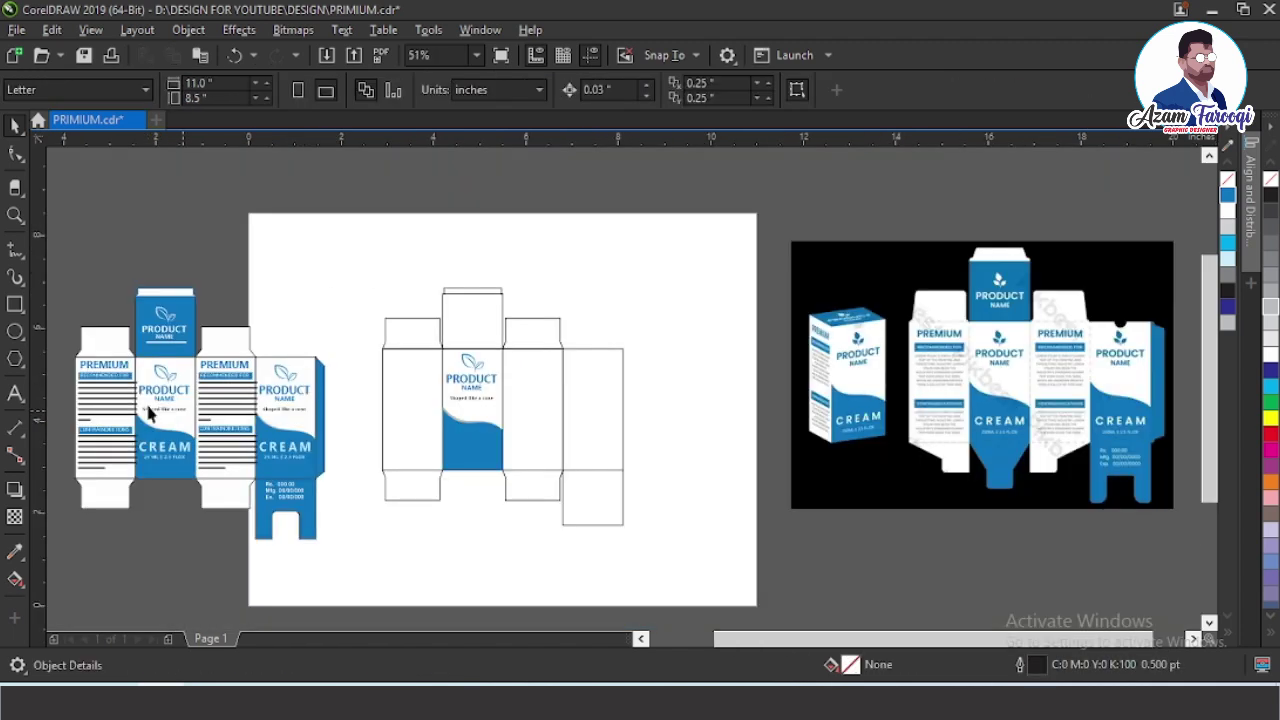
left_click_drag(77, 377, 843, 551)
left_click_drag(118, 345, 217, 409)
scroll(218, 410, "up", 2)
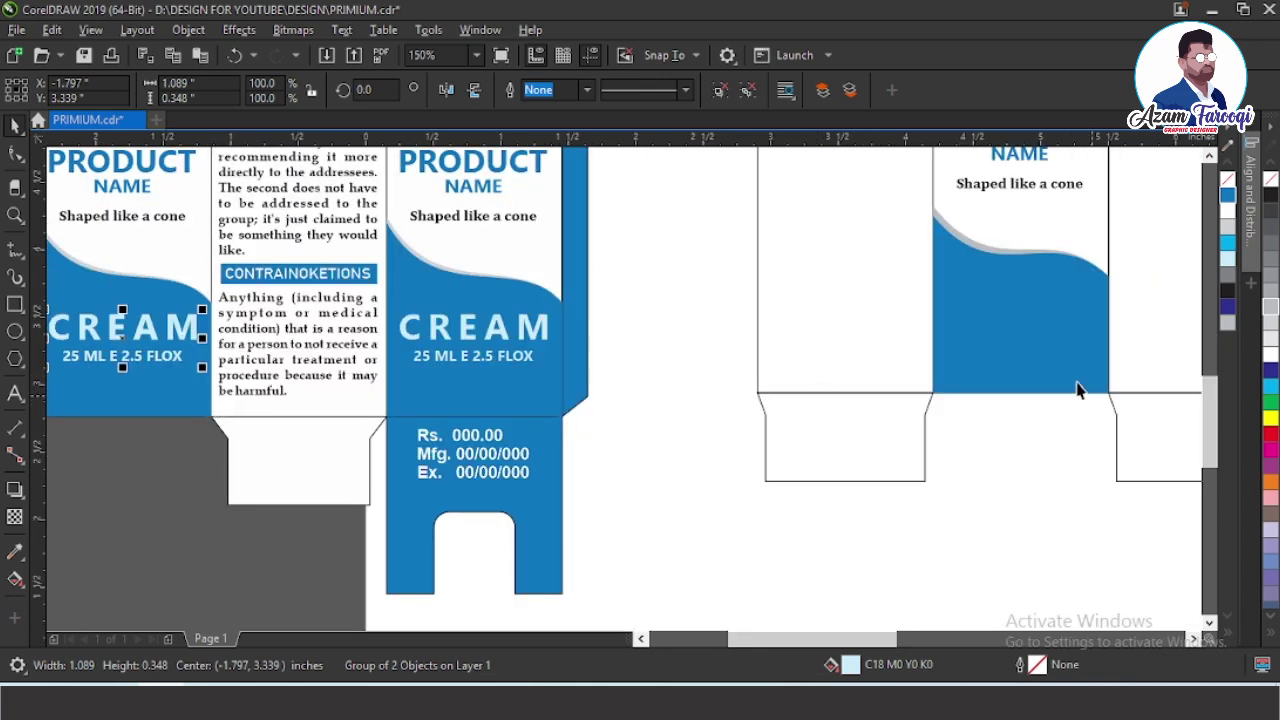
left_click(1048, 348)
scroll(895, 340, "down", 2)
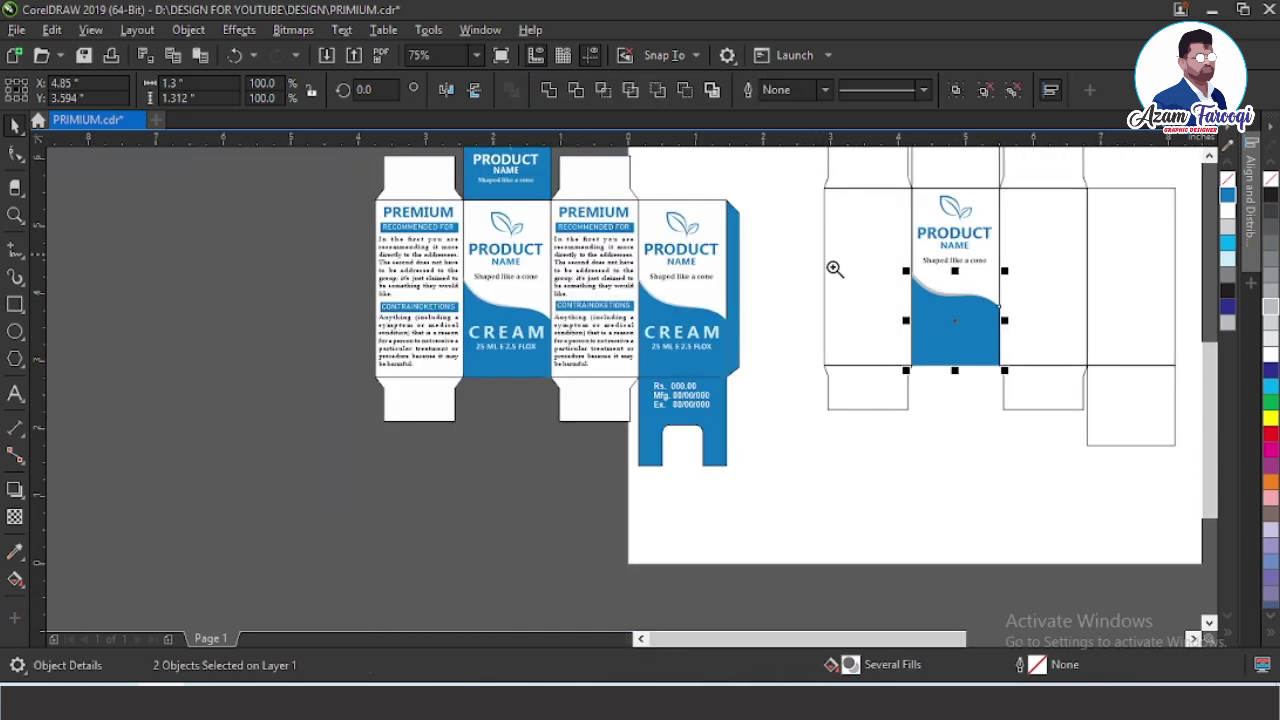
left_click_drag(835, 269, 1042, 373)
key("Tab")
key("shift+Page_Up")
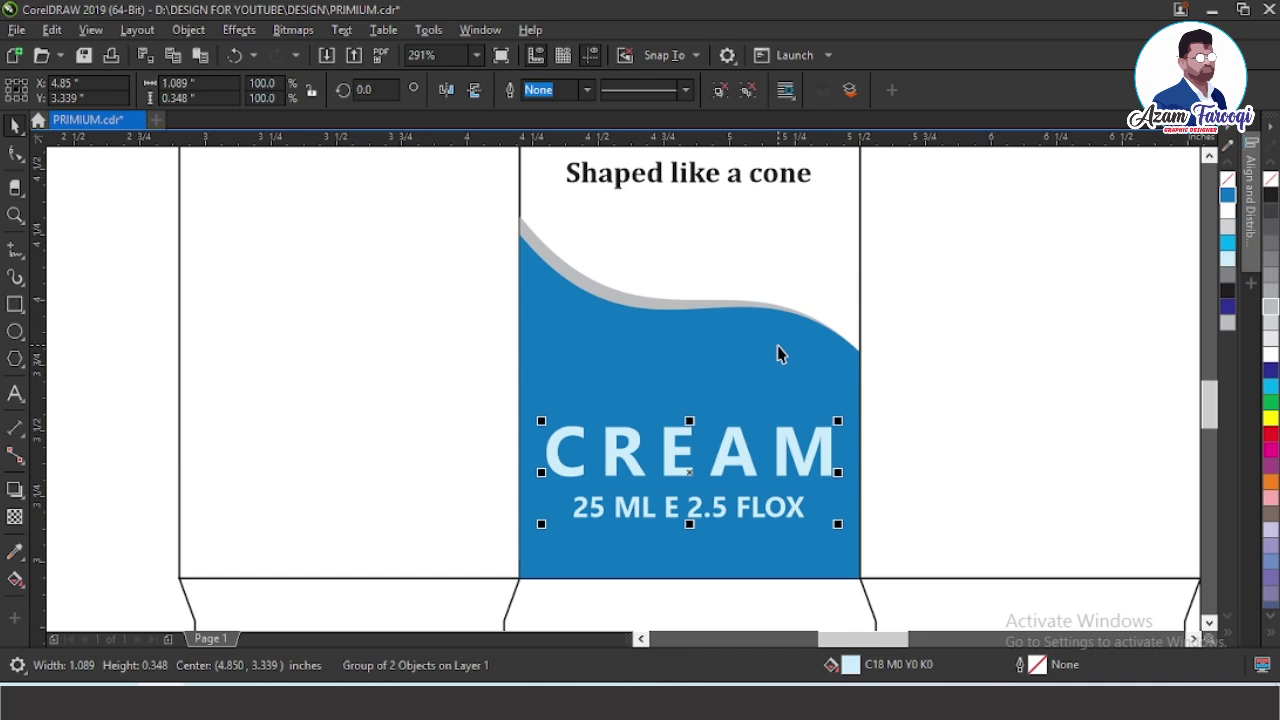
- Nudge the CREAM text group up slightly within the blue wave
key("Up")
key("Up")
key("Up")
key("Escape")
- Lower the logo and product name group slightly to balance it between the front panel's top edge and the wave
key("F4")
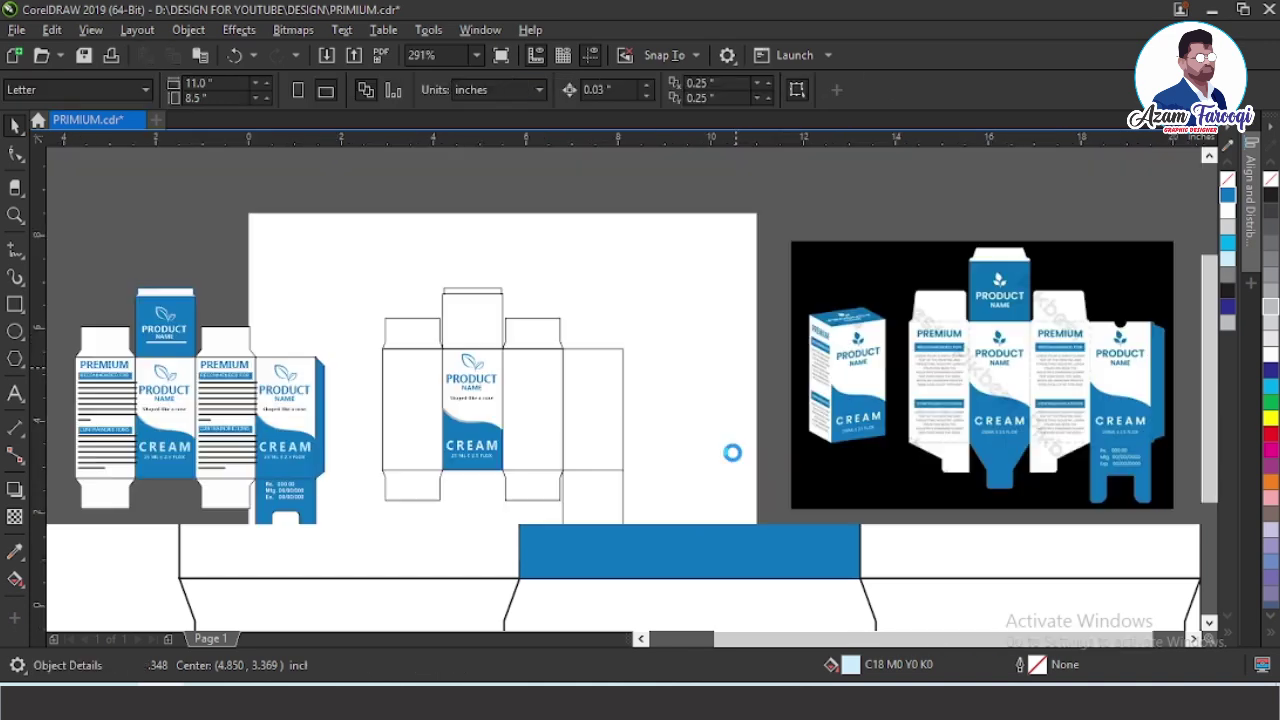
left_click_drag(562, 454, 666, 496)
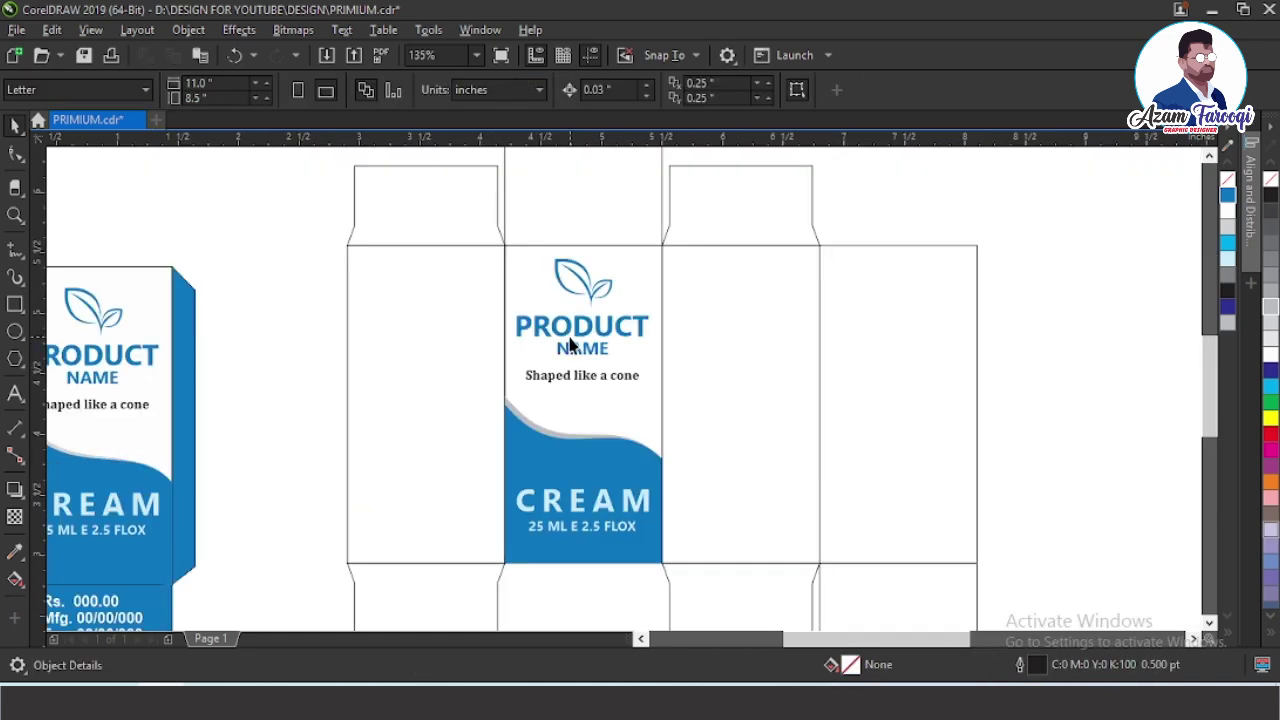
left_click(566, 336)
key("Escape")
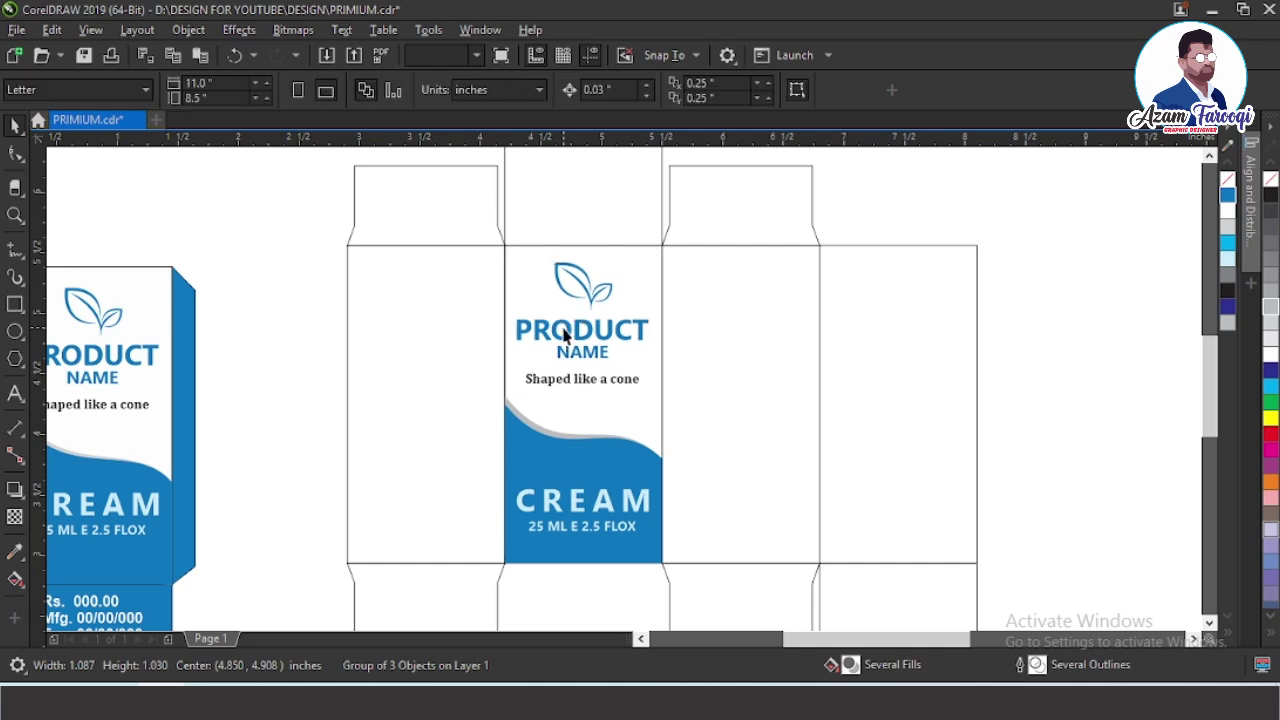
key("F4")
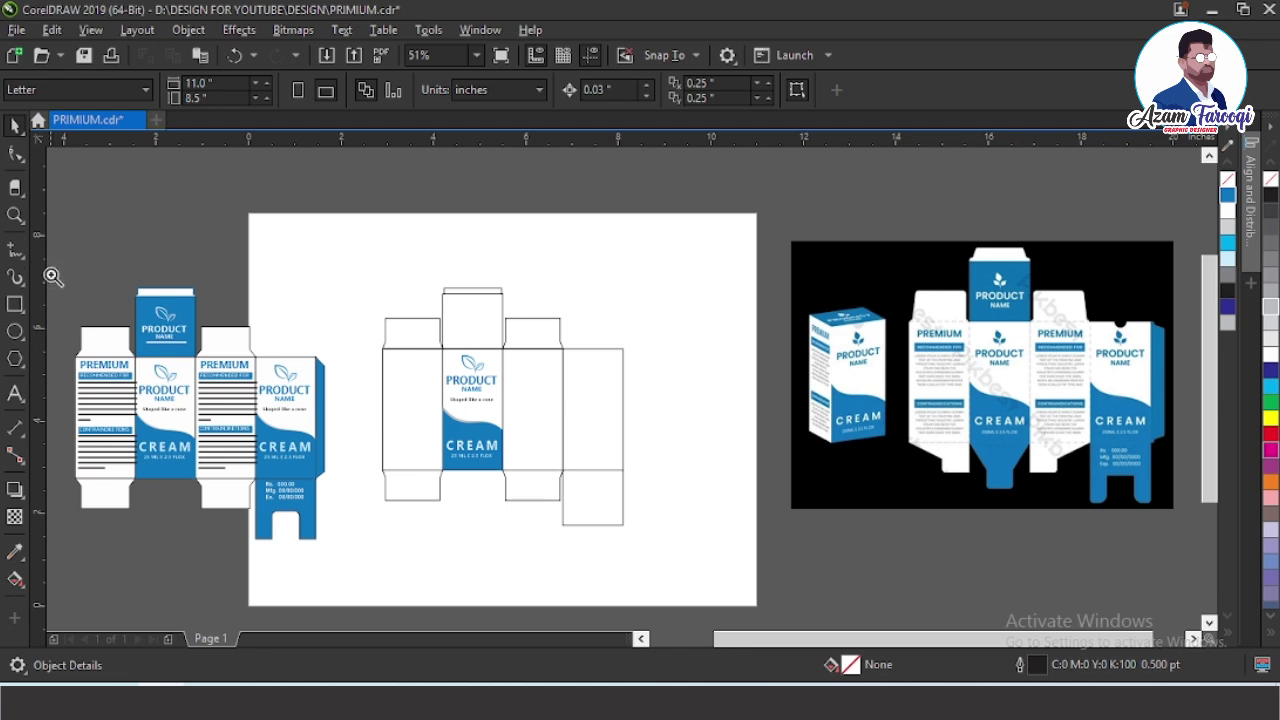
left_click_drag(53, 277, 740, 523)
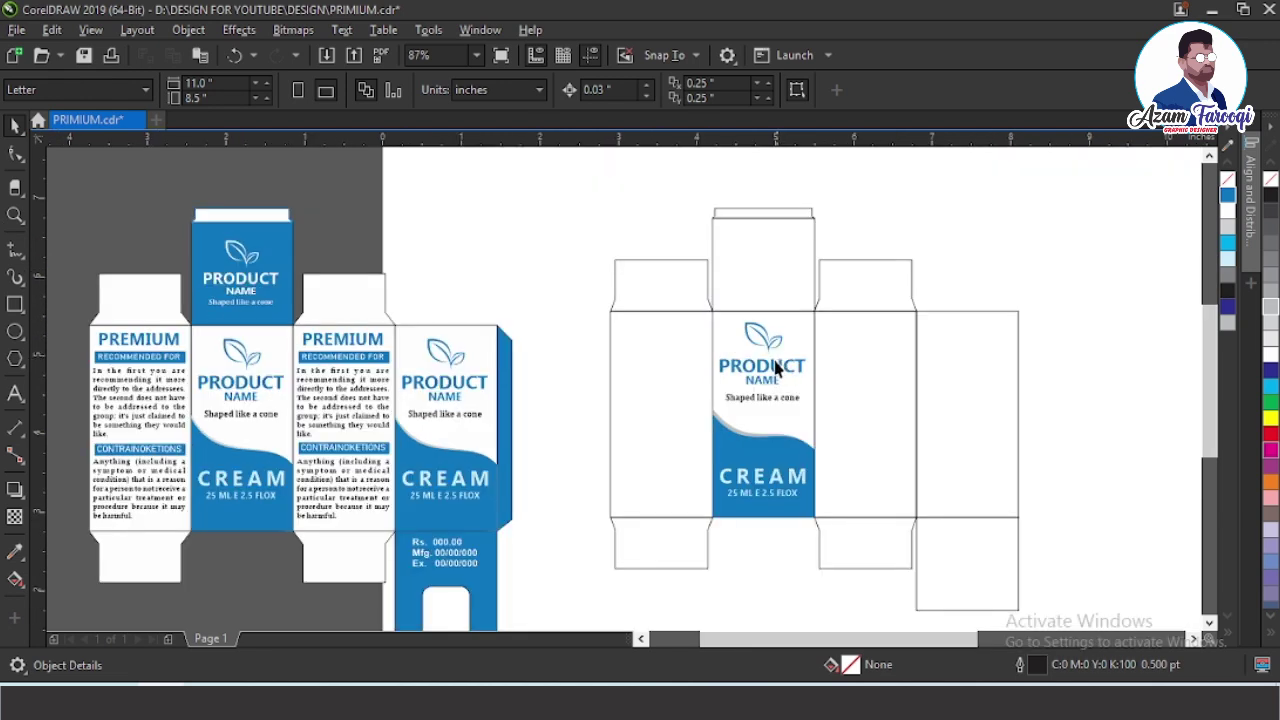
left_click(776, 367)
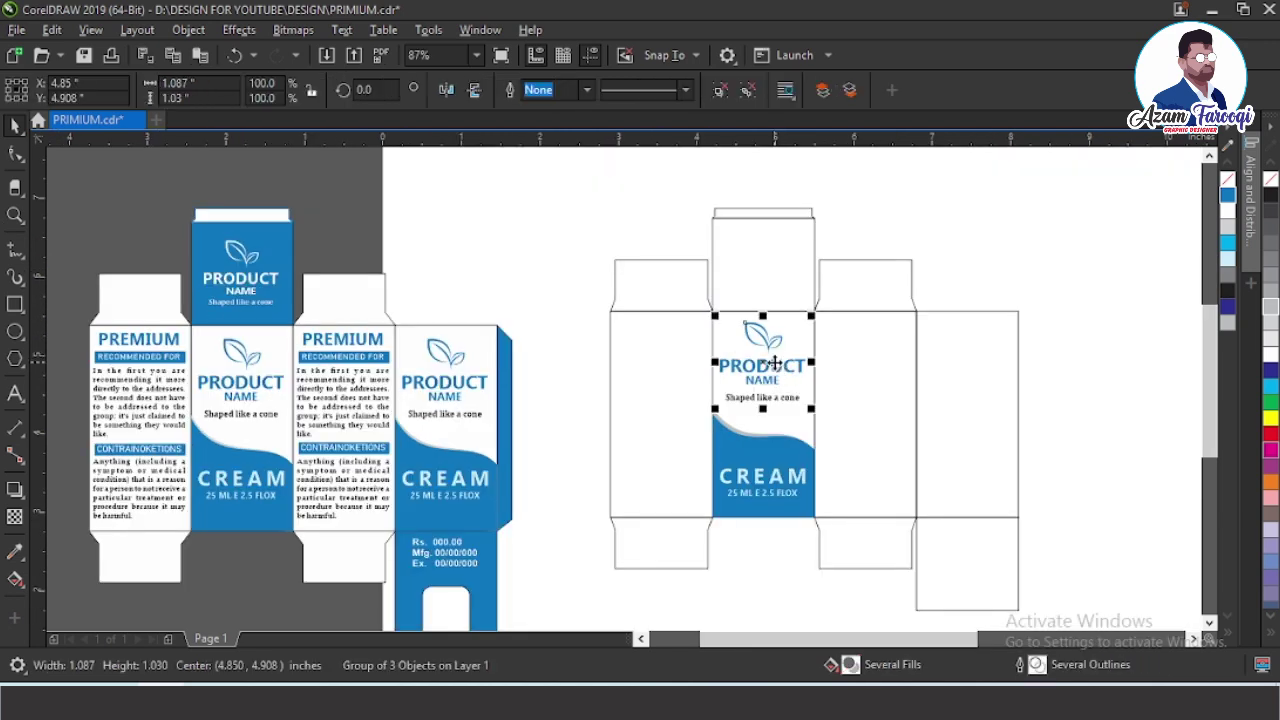
left_click_drag(775, 363, 776, 368)
key("Escape")
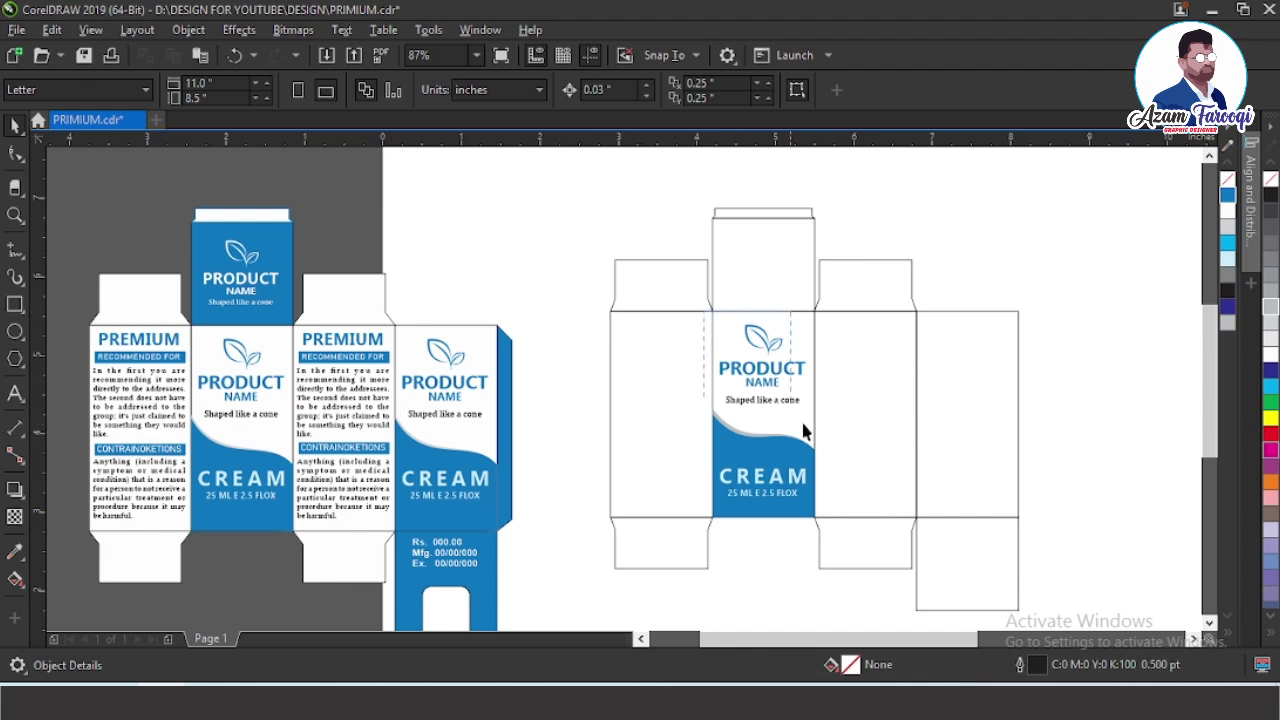
- Group the front panel's wave, logo and text, and place a centred copy of the group on the fourth panel
left_click_drag(843, 520, 841, 521)
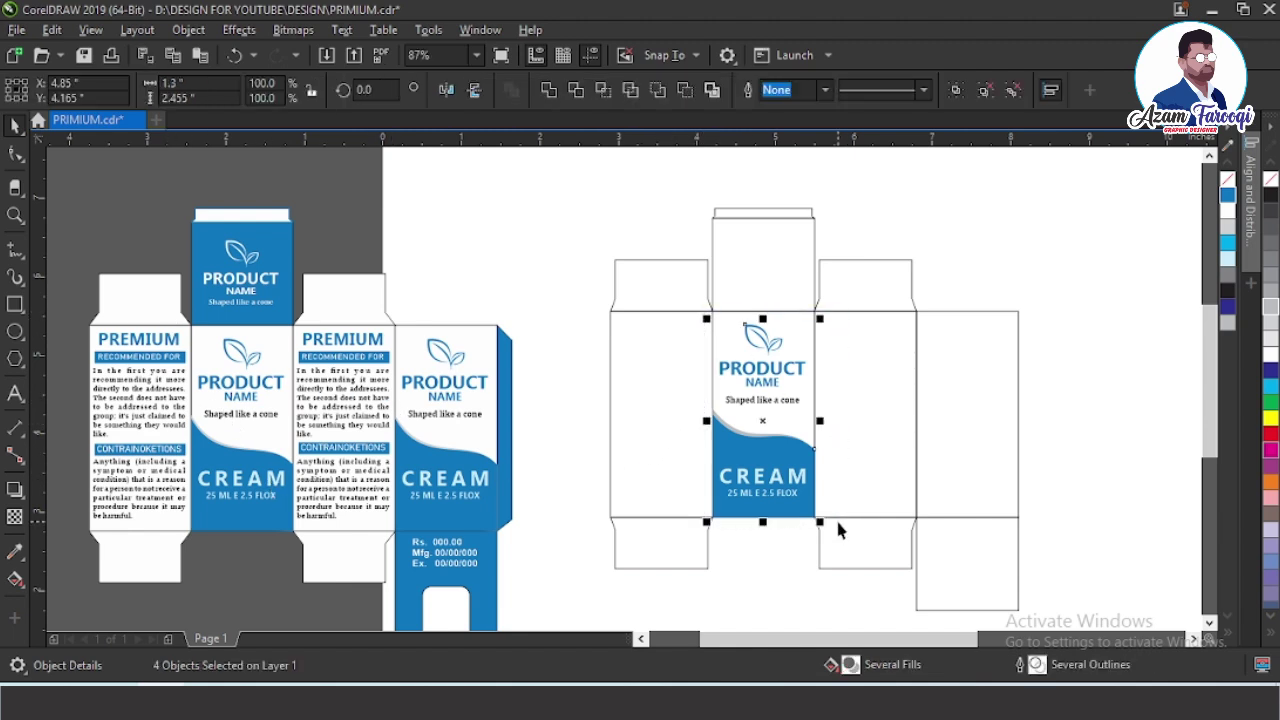
left_click(727, 527)
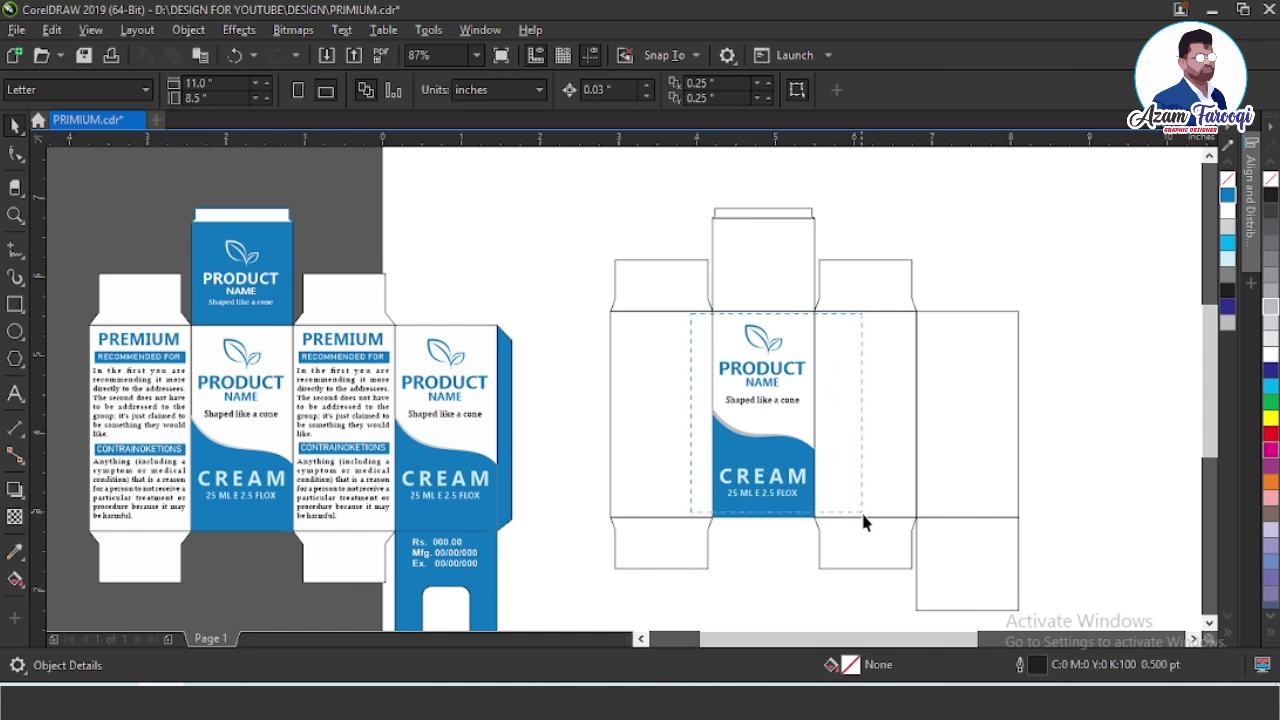
left_click_drag(864, 518, 866, 520)
key("ctrl+g")
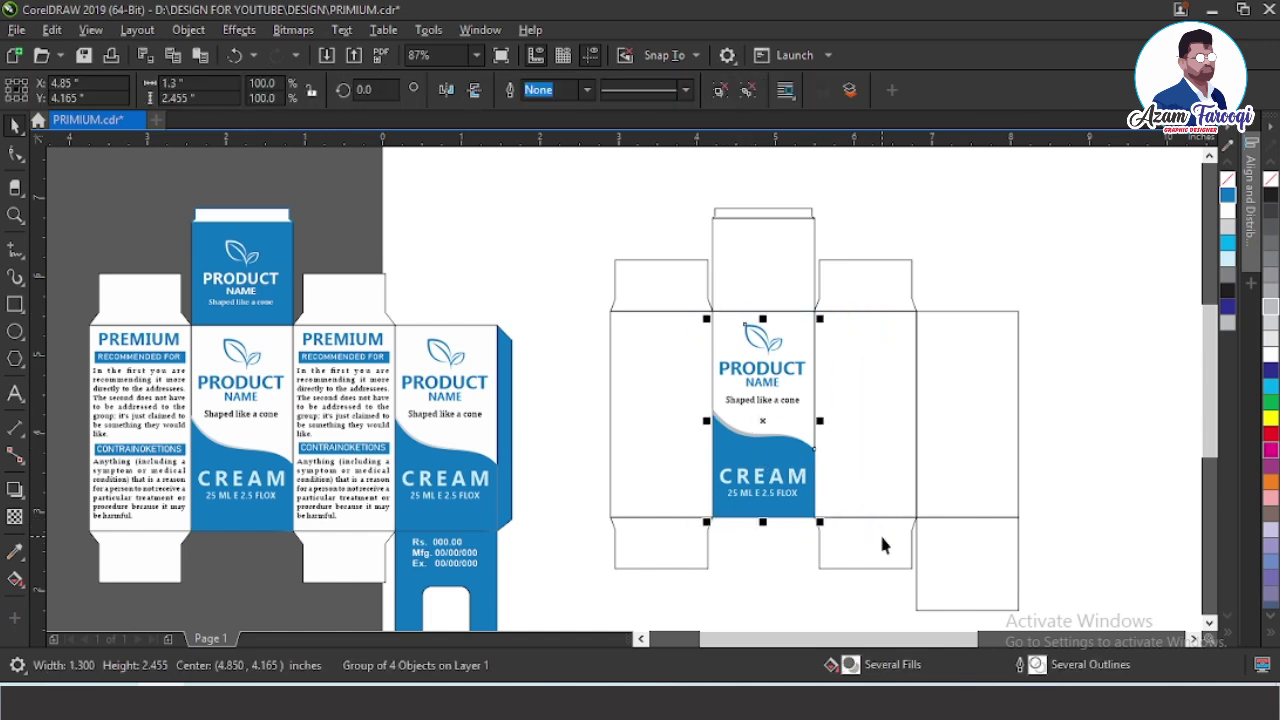
left_click(958, 447)
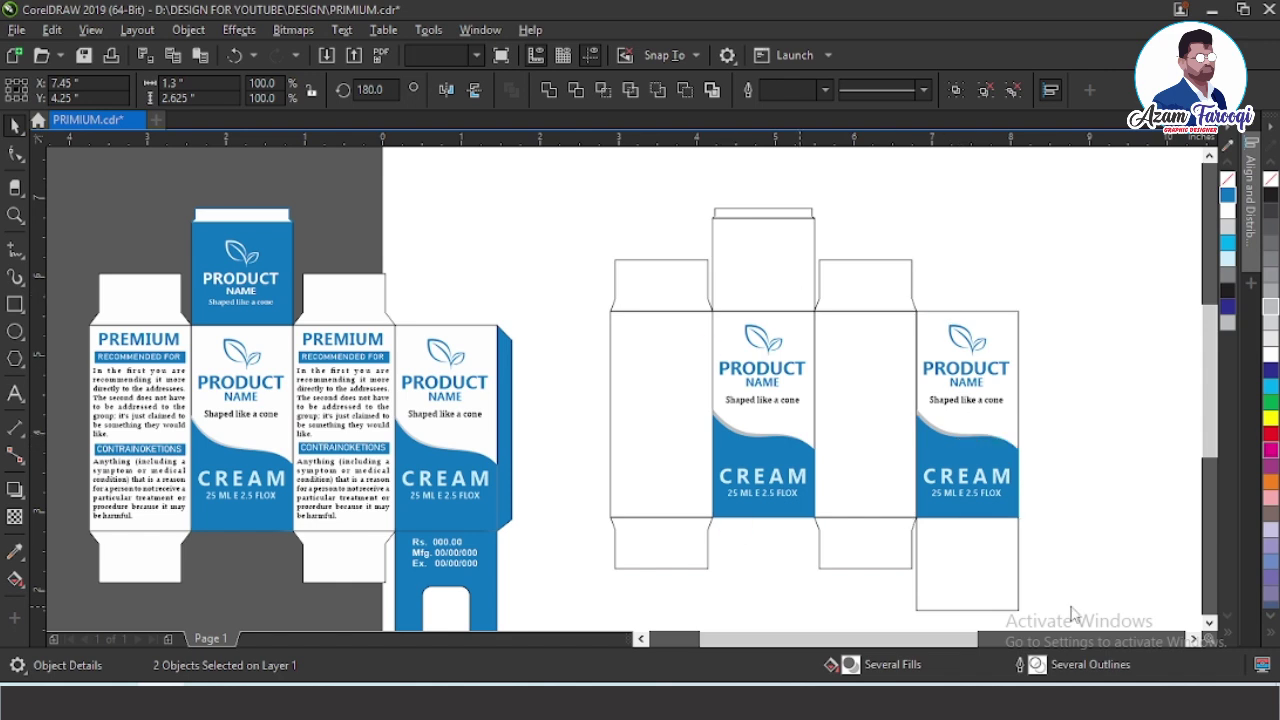
left_click(820, 507)
- Fill the flap below the fourth panel with the blue used in the wave (R14 G118 B189)
left_click(966, 565)
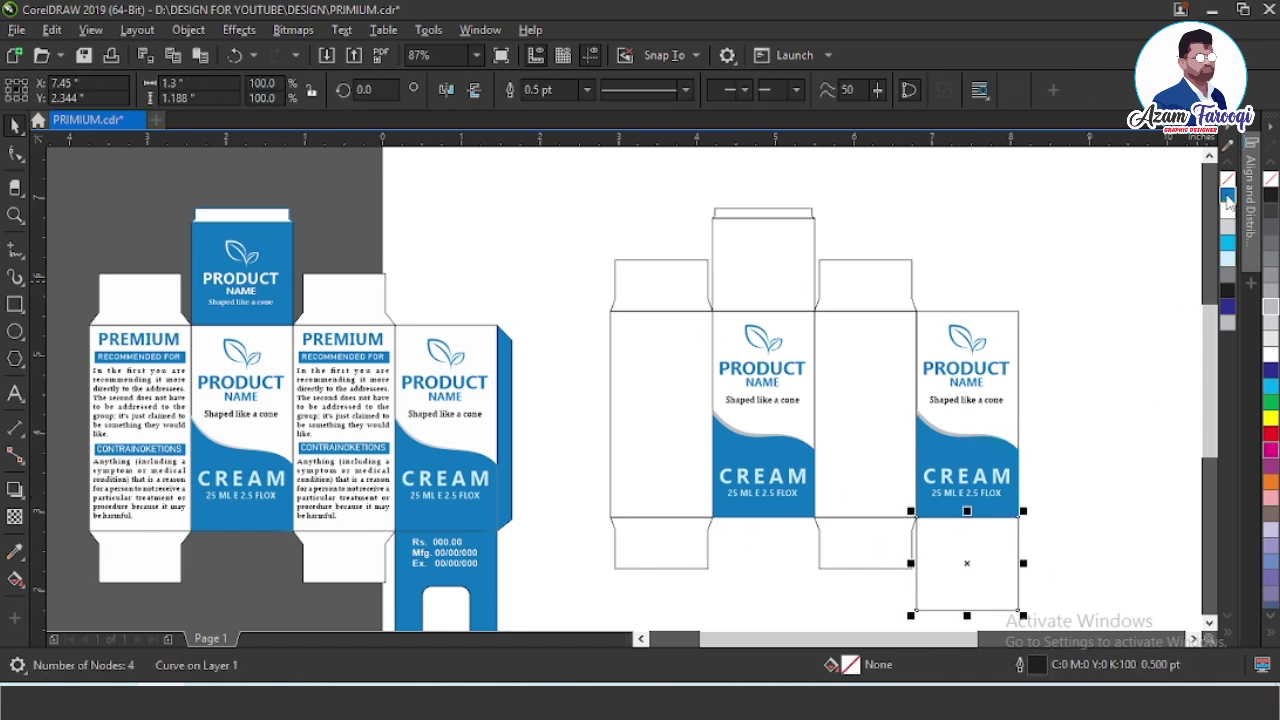
left_click(1227, 195)
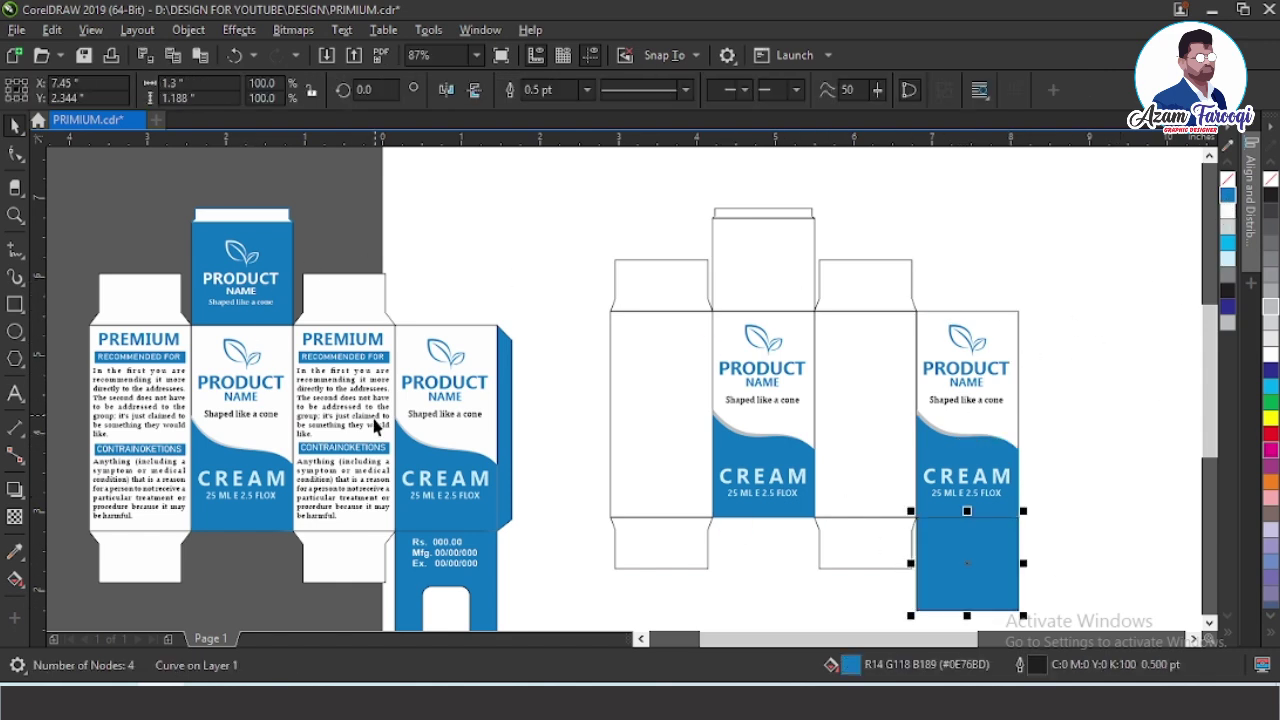
key("Escape")
- Group the reference carton's PREMIUM text block and copy it onto the first side panel of the new box, centred horizontally
left_click(316, 344)
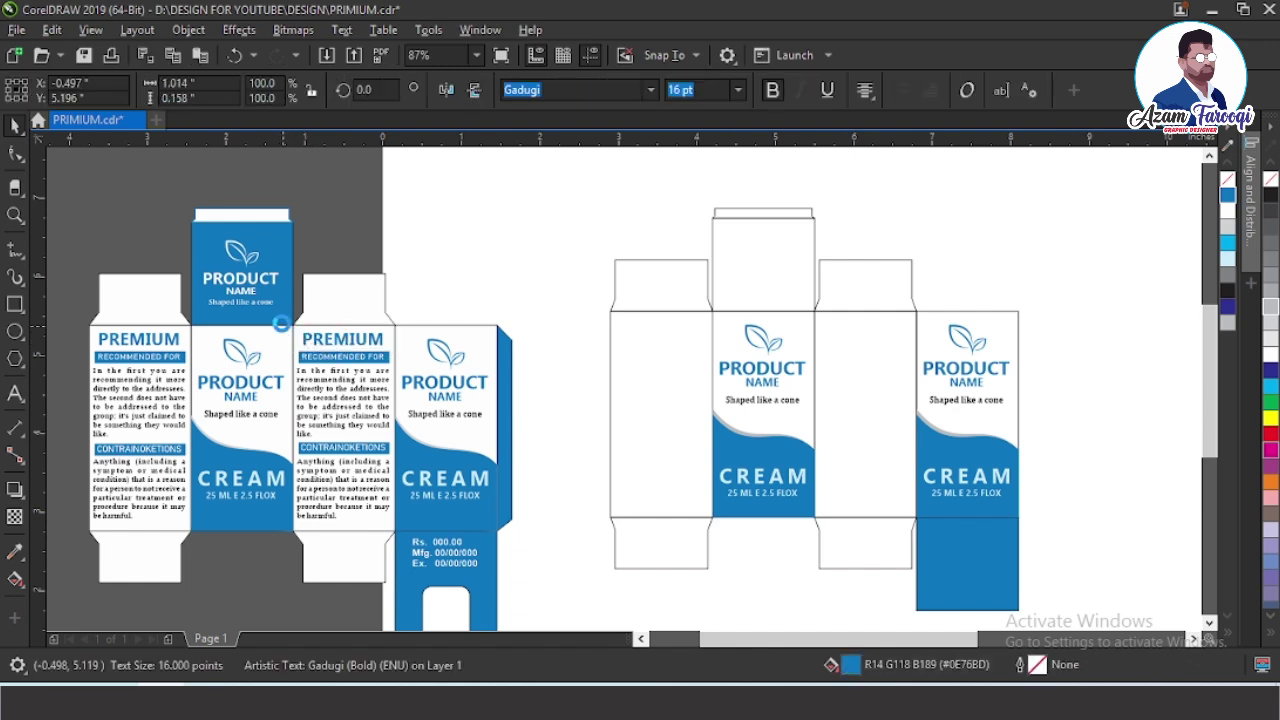
left_click_drag(281, 321, 400, 531)
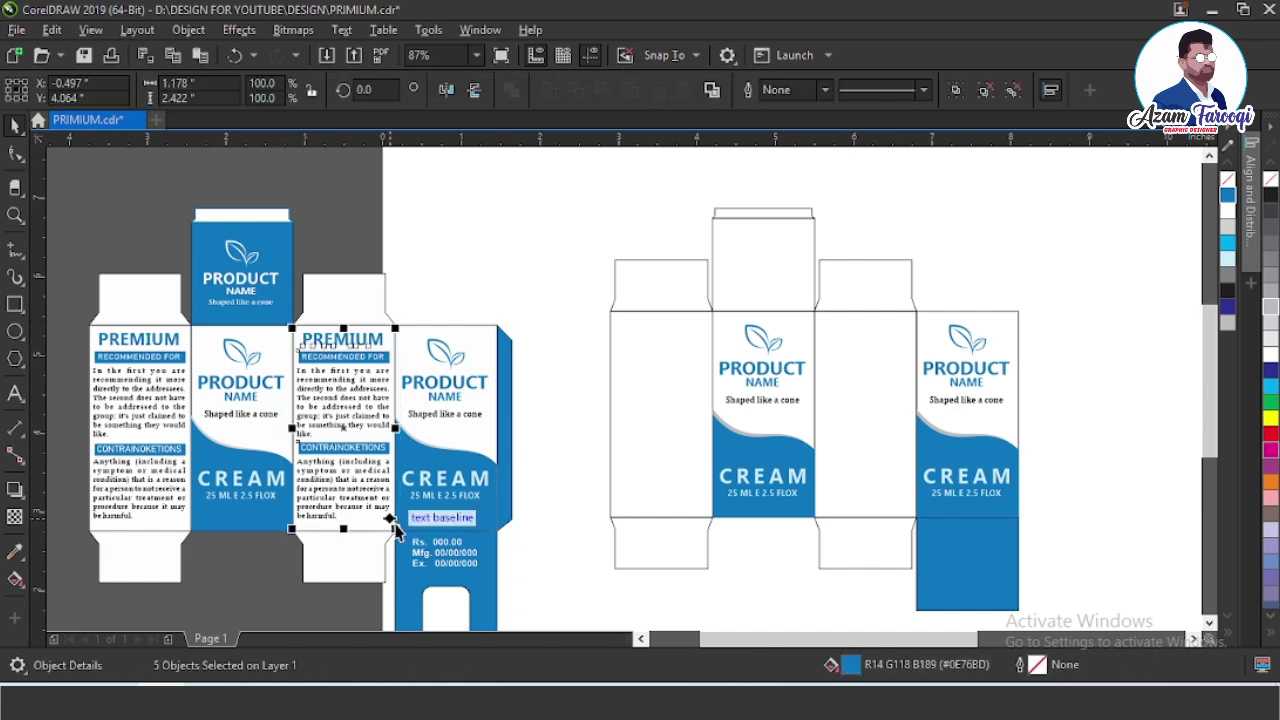
key("ctrl+g")
key("ctrl+c")
key("ctrl+v")
left_click(643, 405, "shift")
key("c")
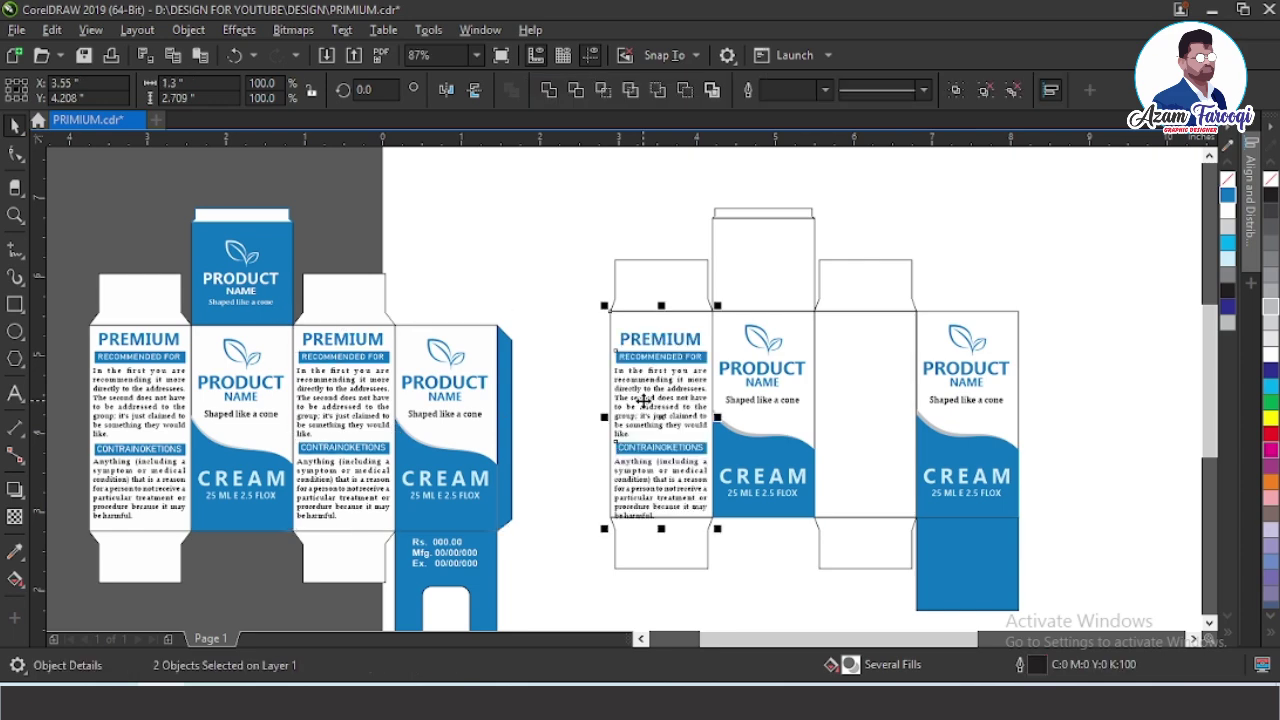
key("Escape")
- Draw a rectangle over the first panel's RECOMMENDED FOR bar, fill it blue and send it behind the text
key("F2")
left_click_drag(568, 313, 786, 412)
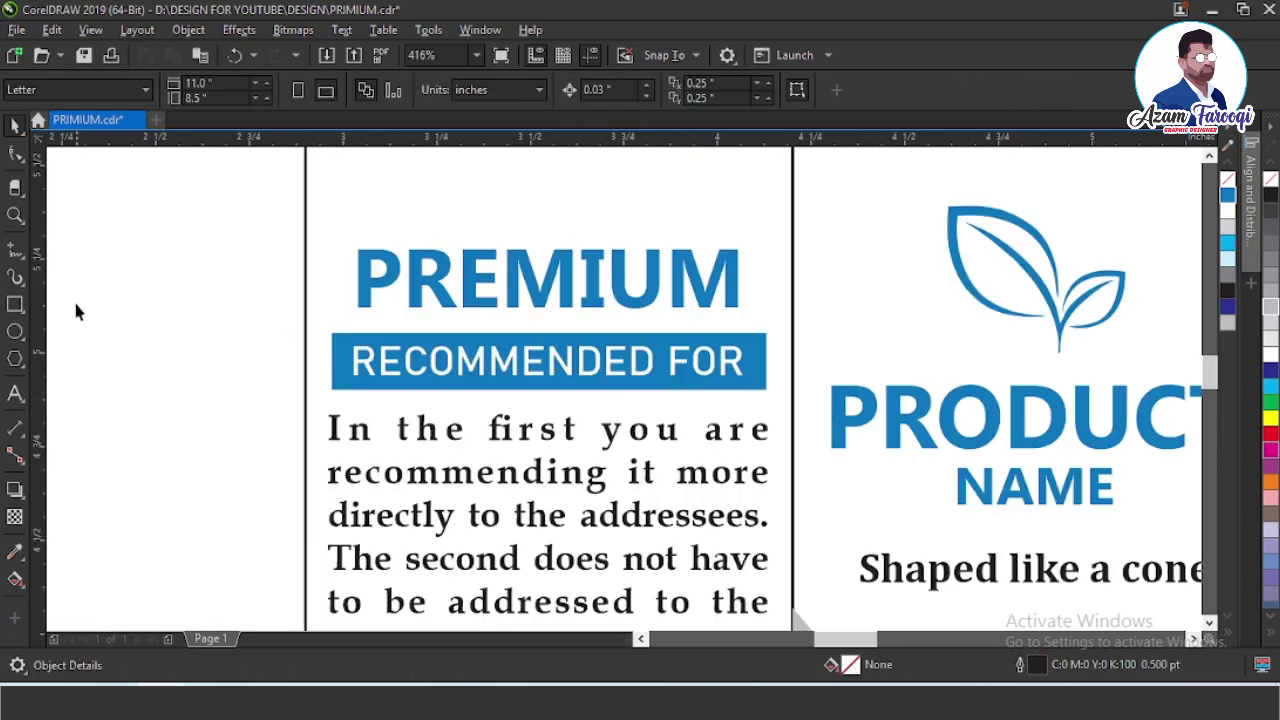
left_click(22, 303)
left_click_drag(334, 337, 767, 389)
key("space")
key("F2")
left_click_drag(339, 284, 689, 414)
left_click_drag(745, 344, 737, 323)
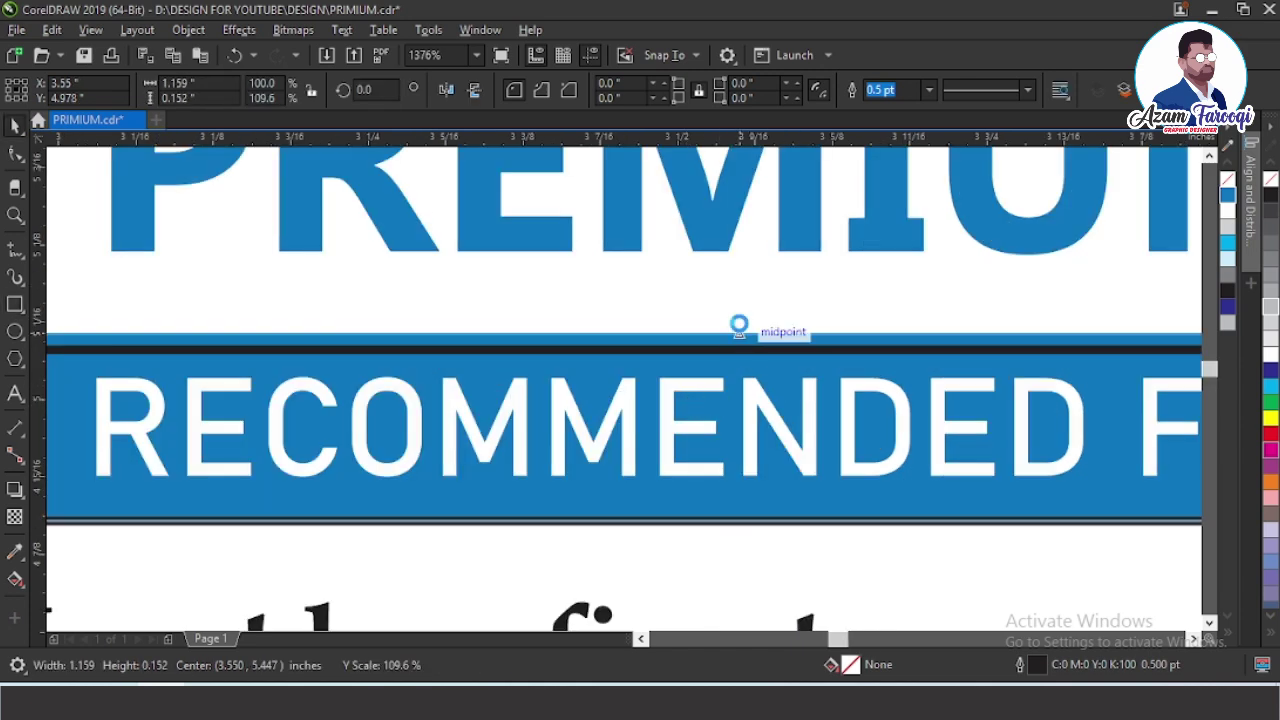
scroll(465, 343, "down", 2)
scroll(465, 343, "down", 1)
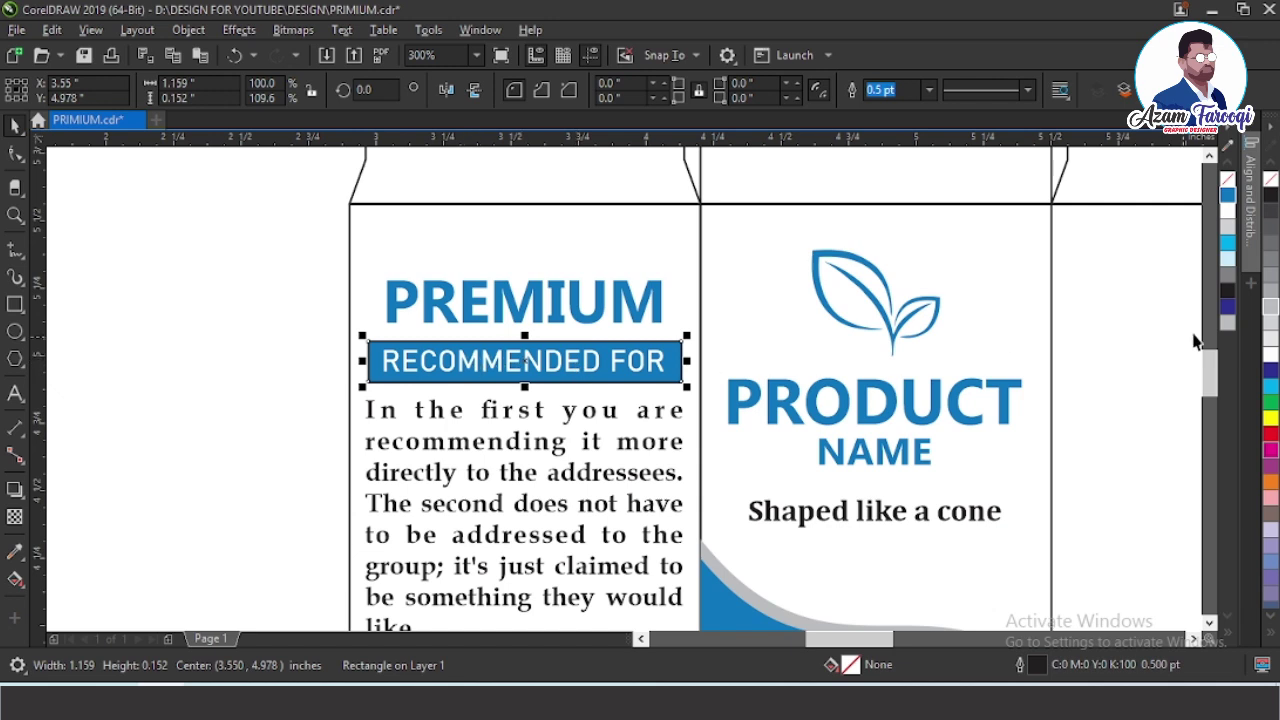
left_click(1228, 196)
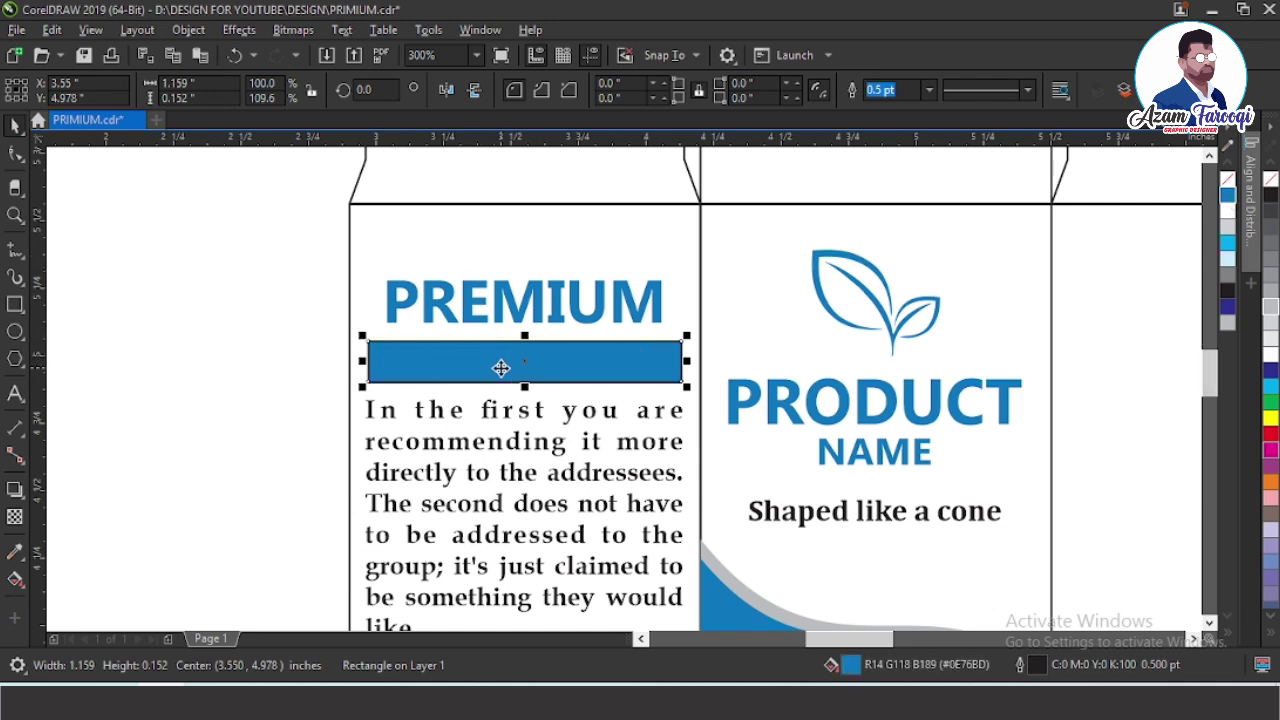
key("shift+Page_Down")
key("Escape")
- Copy the first panel's PREMIUM text group straight across onto the third panel
key("F4")
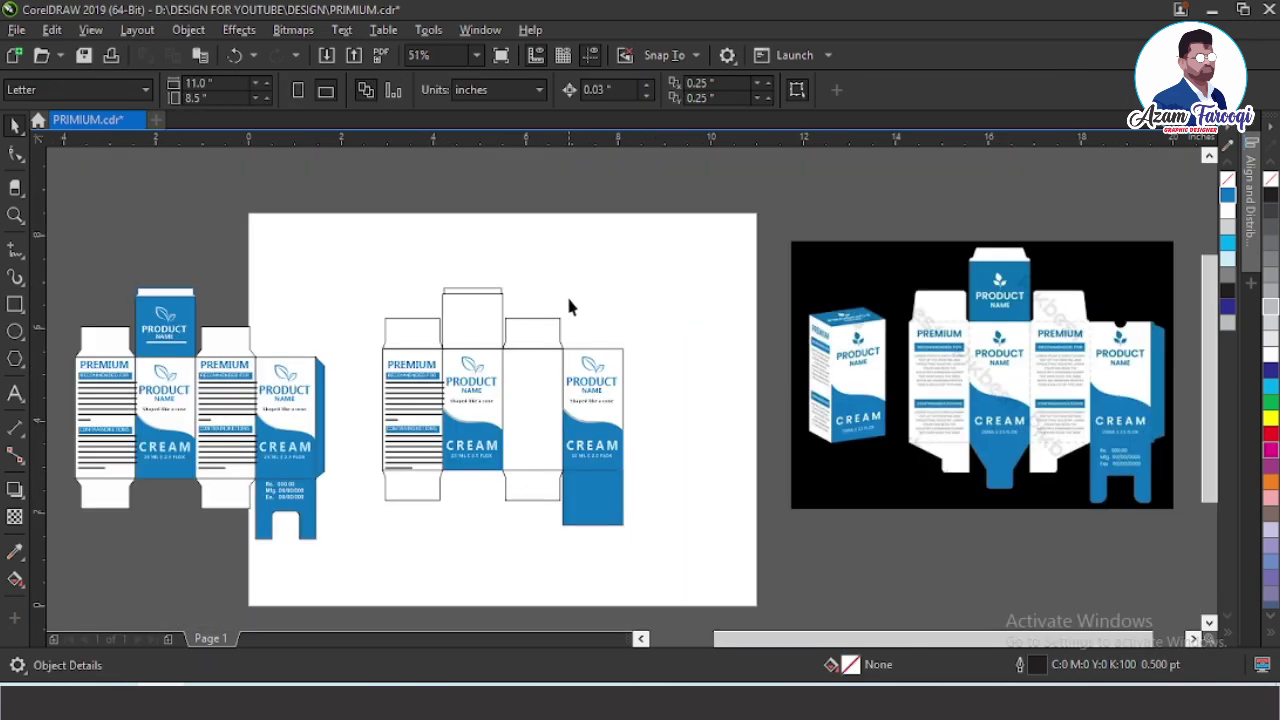
left_click(440, 370)
left_click_drag(440, 370, 528, 373)
key("Escape")
- Fill the large flap above the front panel with the wave's blue (R14 G118 B189)
key("F2")
left_click_drag(334, 292, 679, 421)
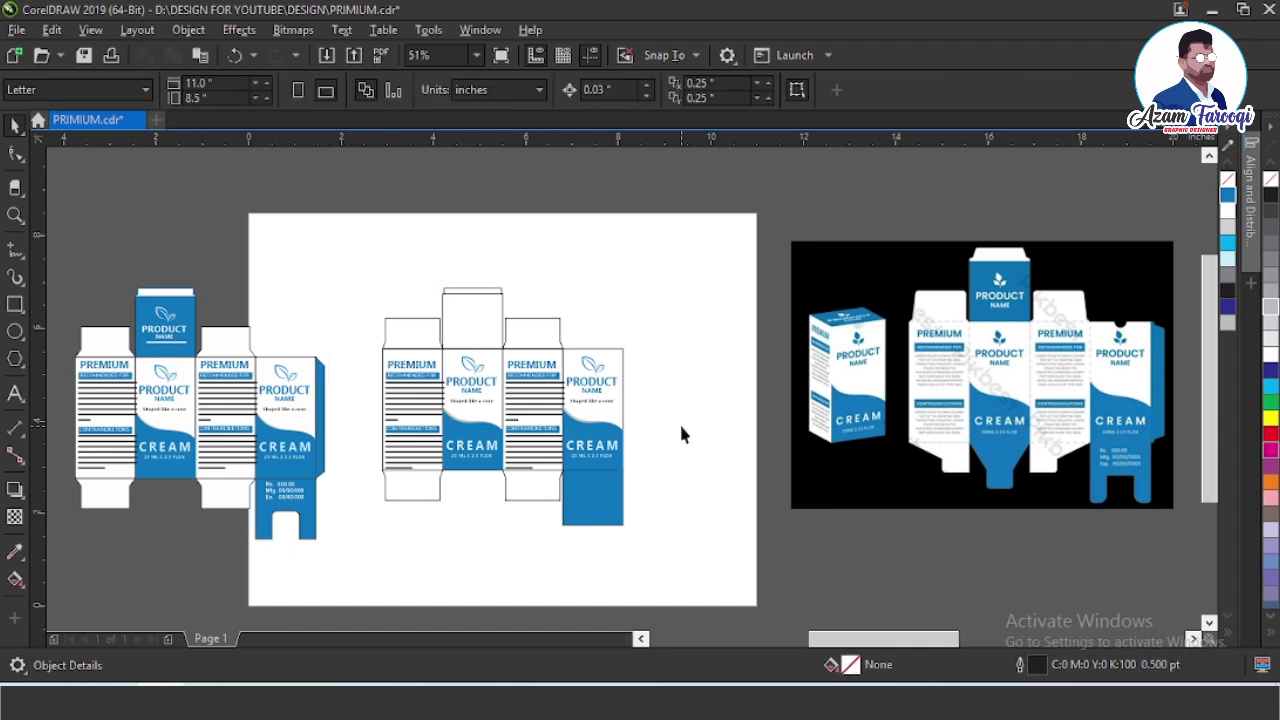
left_click(472, 352)
left_click(1228, 195)
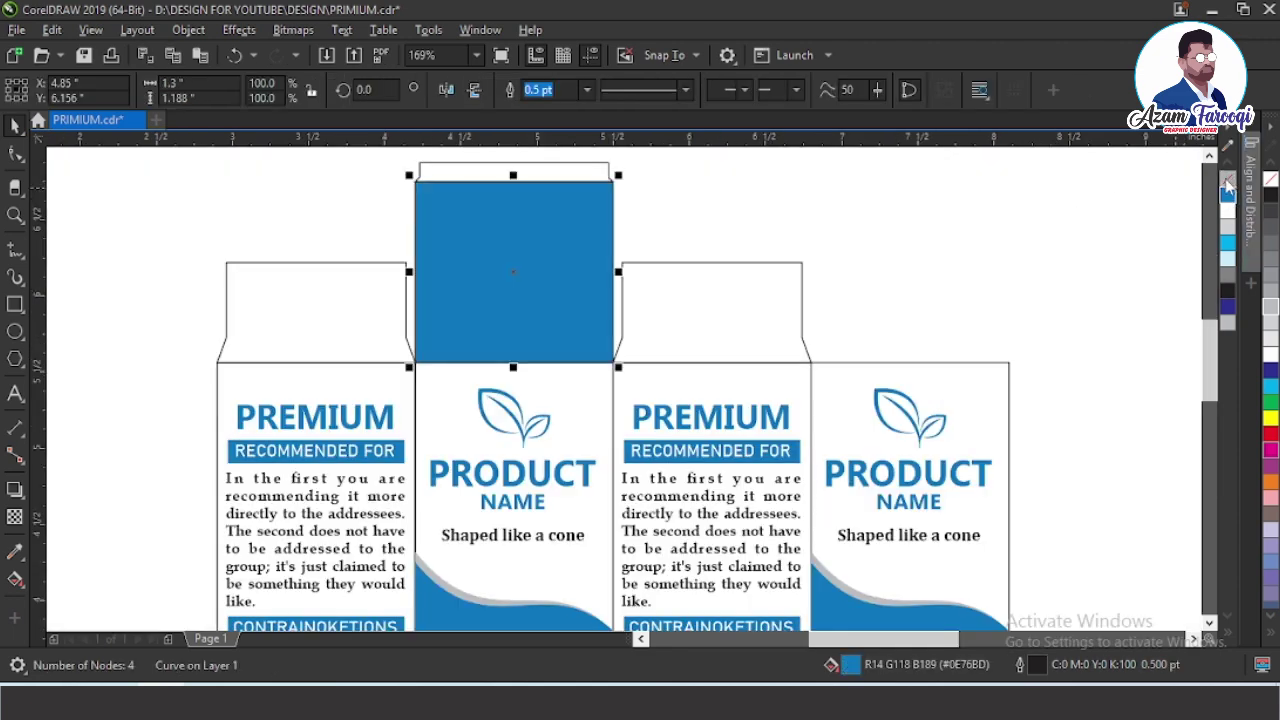
key("Escape")
- Ungroup the front panel's artwork so its logo and product name group can be selected separately
scroll(576, 310, "down", 1)
scroll(524, 314, "down", 1)
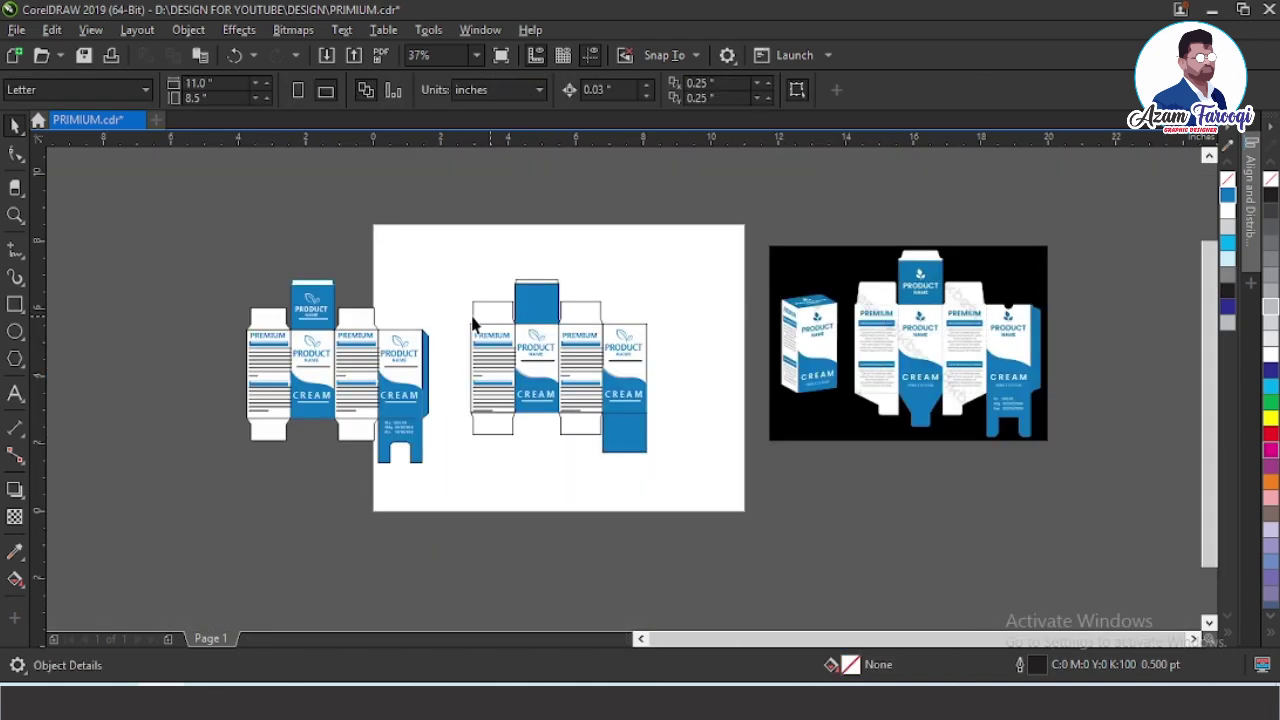
left_click_drag(340, 268, 586, 390)
left_click(930, 480)
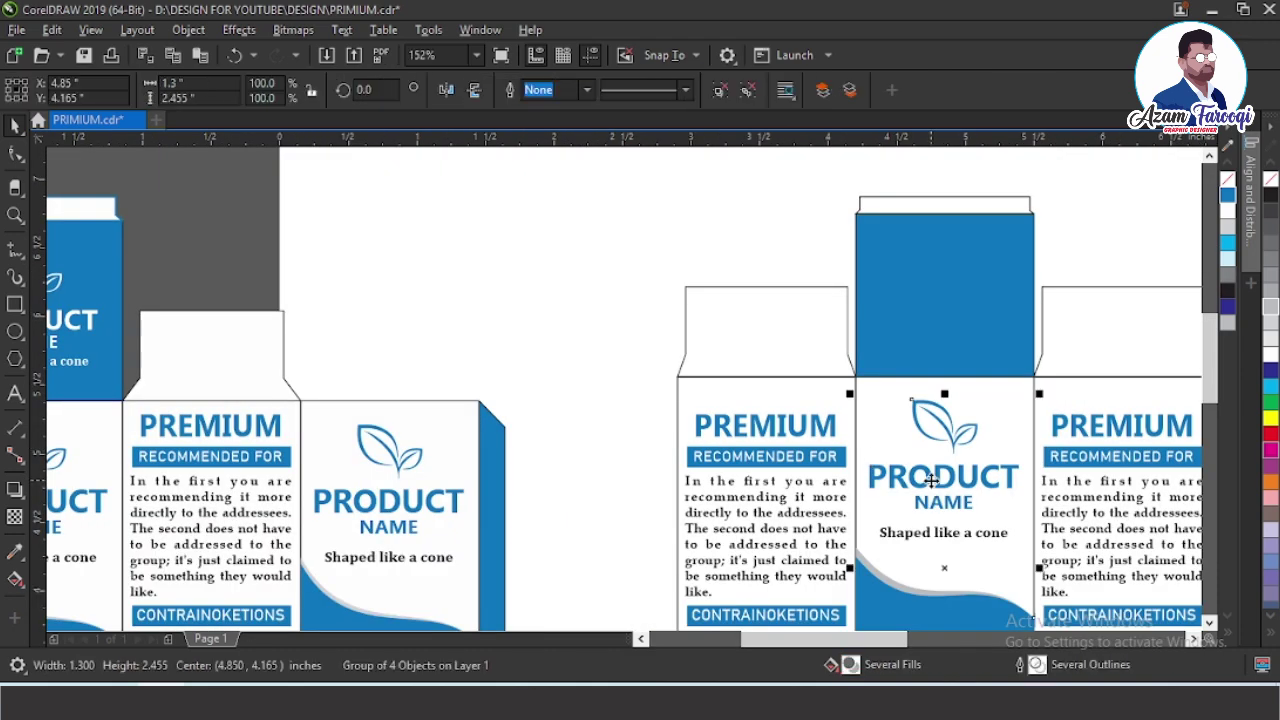
left_click(718, 96)
left_click(946, 477)
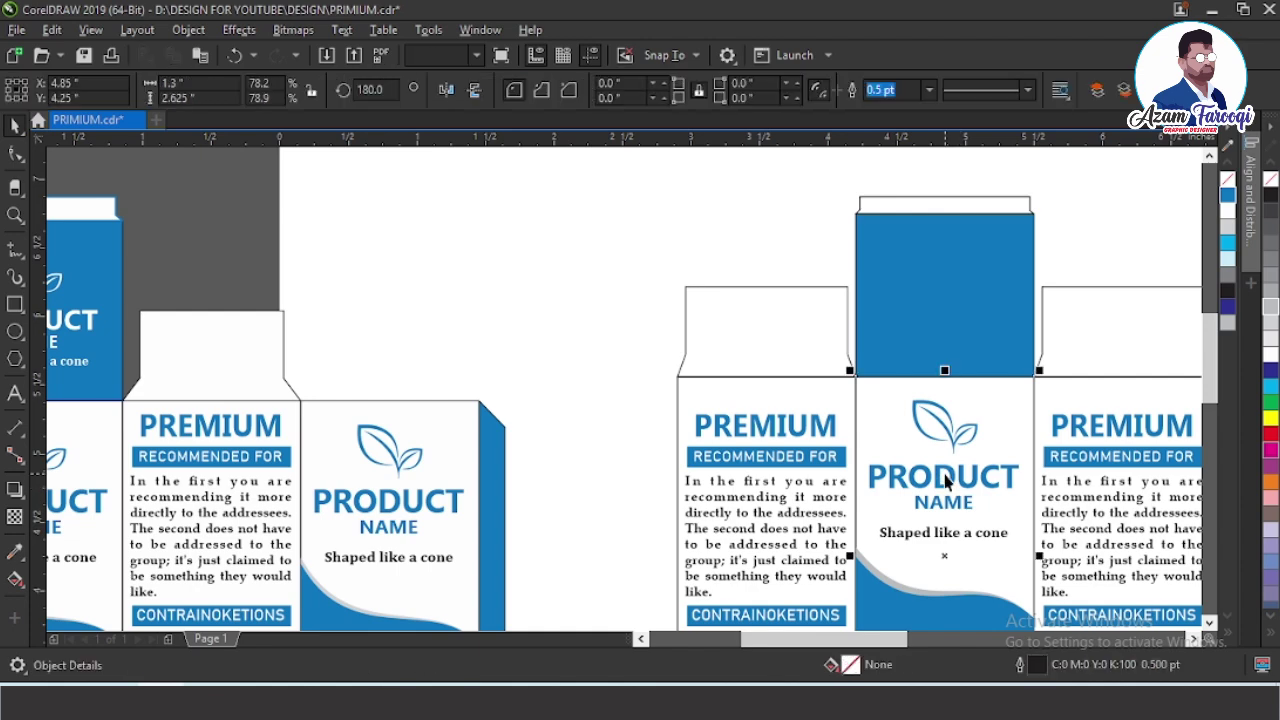
left_click(945, 468)
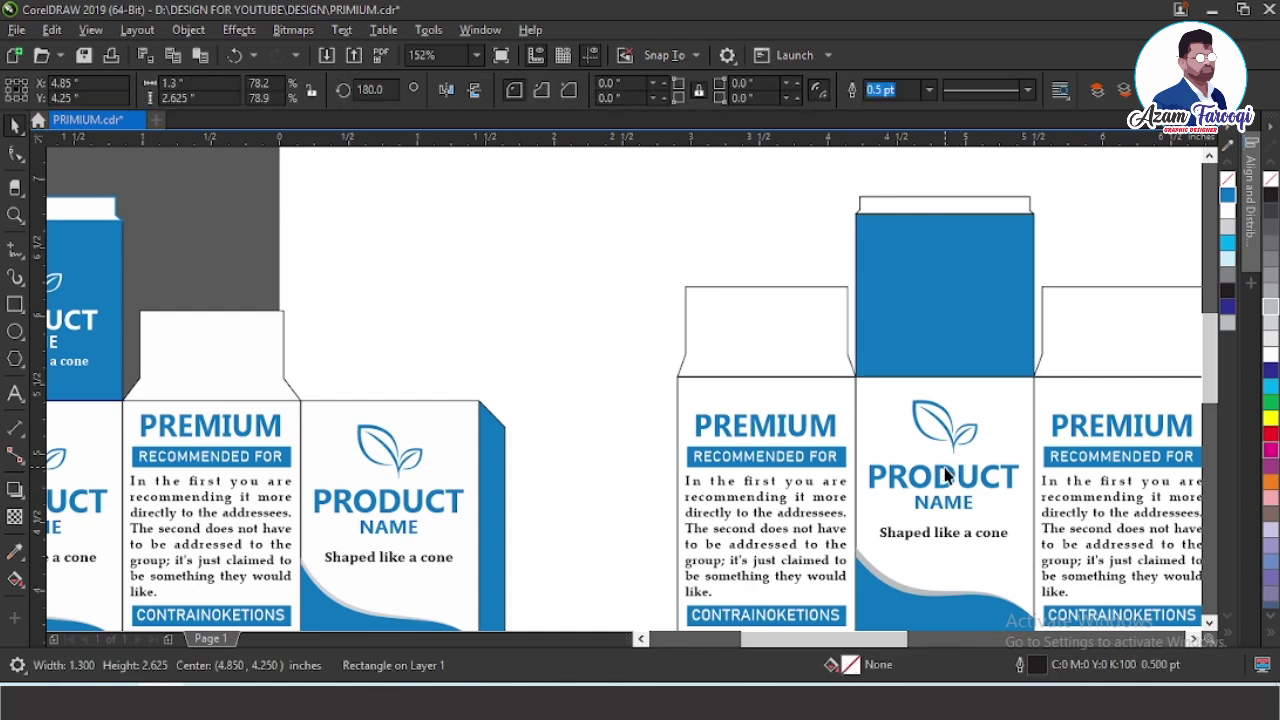
left_click(940, 325, "shift")
scroll(945, 320, "down", 2)
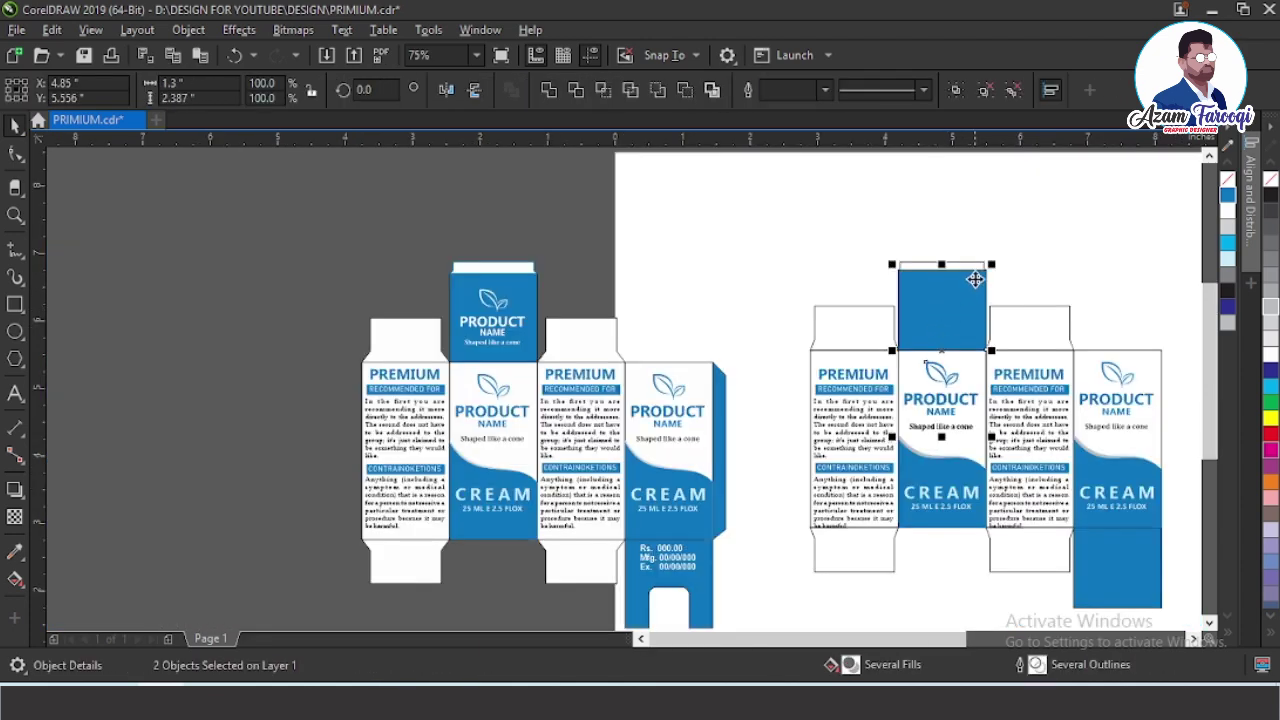
left_click(974, 285, "shift")
key("Escape")
left_click_drag(877, 263, 1007, 351)
key("Escape")
left_click_drag(877, 267, 995, 359)
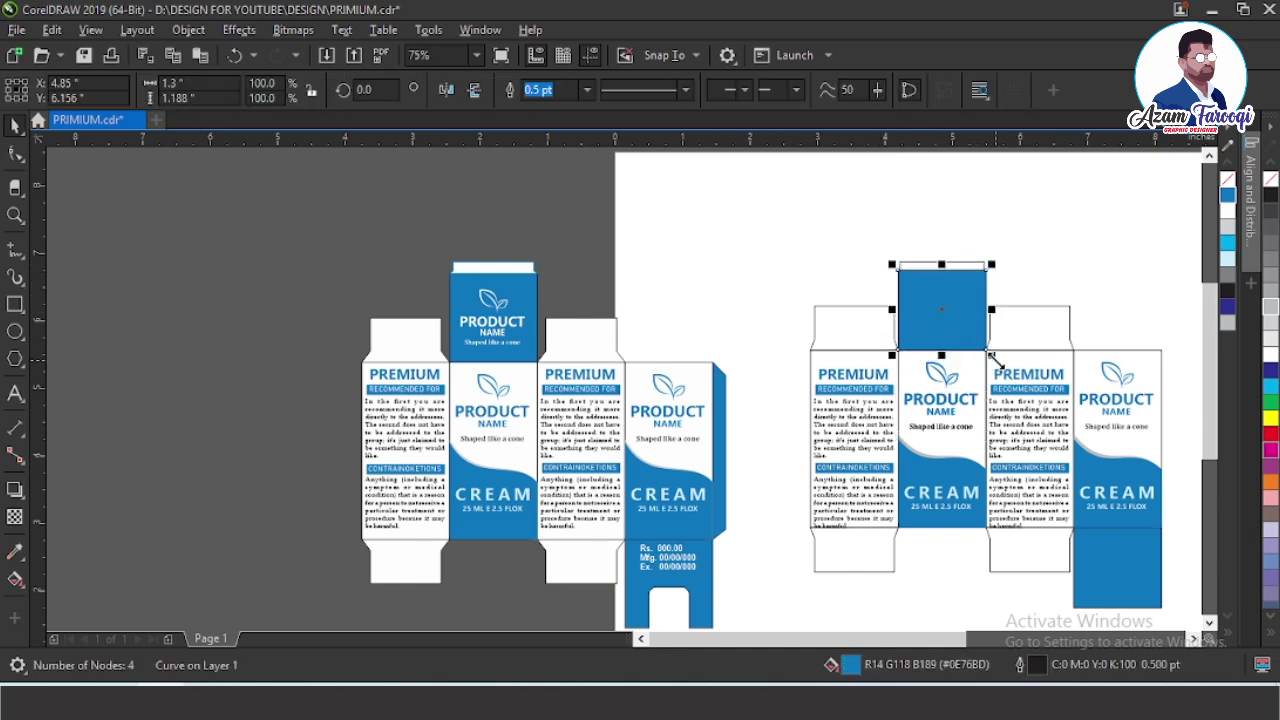
key("Escape")
- Copy the front panel's logo and product name group onto the blue top flap, centre it there and colour it white
left_click(946, 373)
left_click(938, 315)
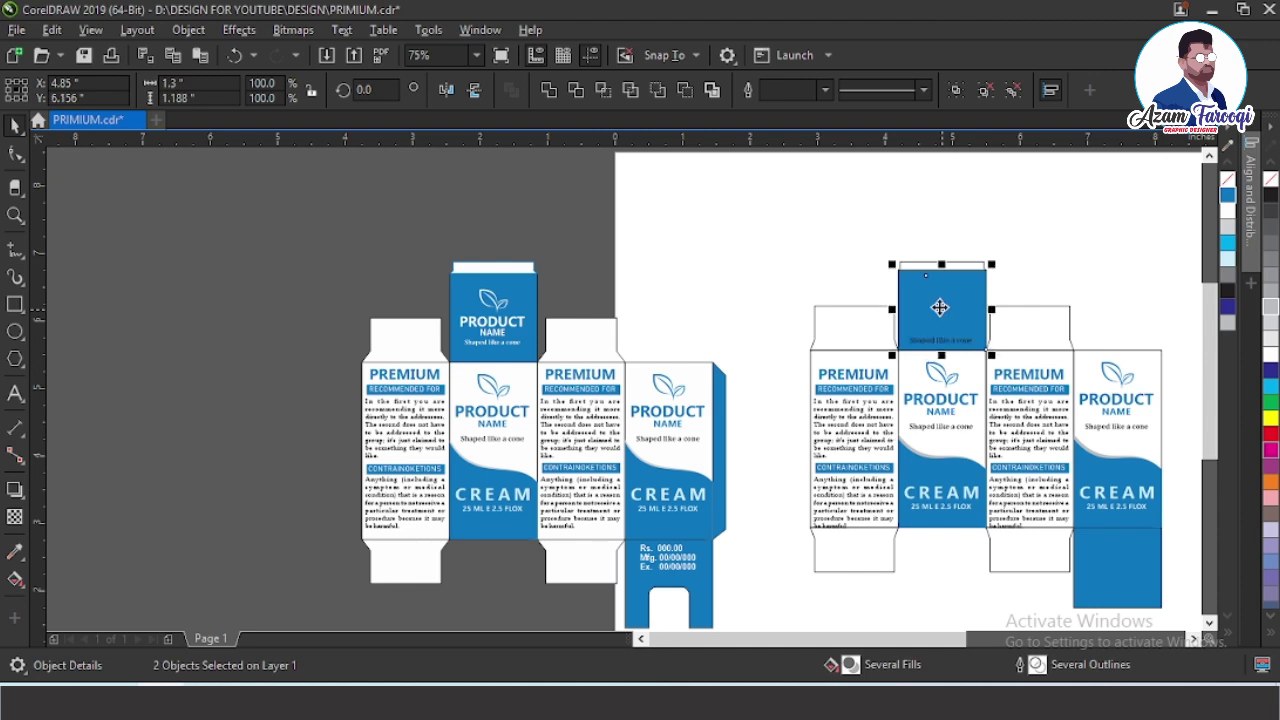
left_click(901, 273)
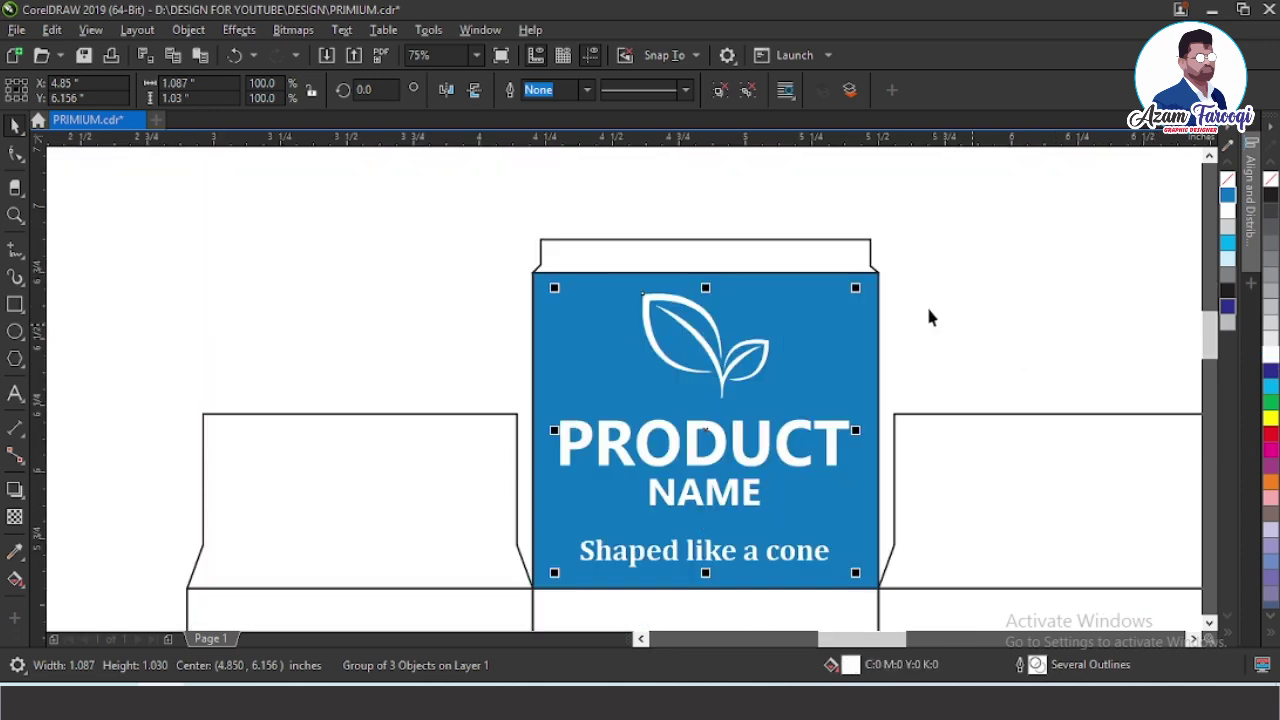
- Scale down the white logo and product name group, leaving a wider margin inside the top flap
scroll(1023, 268, "up", 3)
left_click_drag(853, 290, 826, 362)
key("Escape")
key("F4")
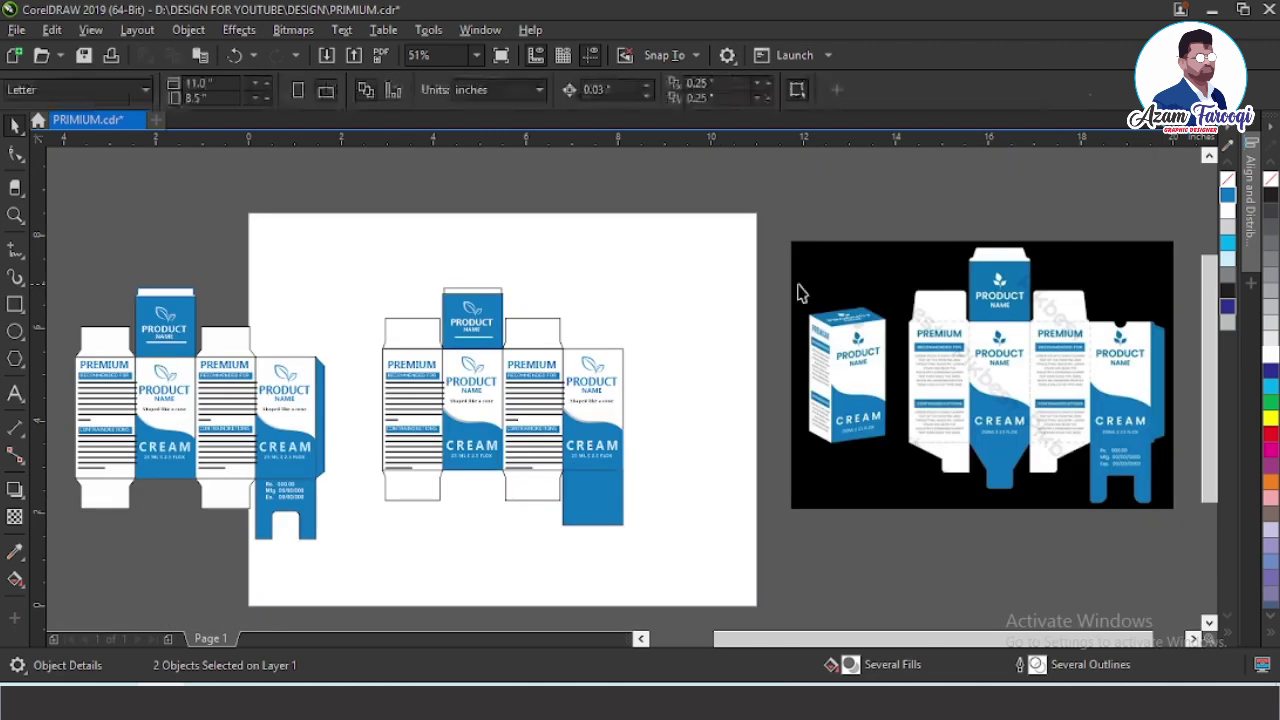
scroll(515, 345, "up", 4)
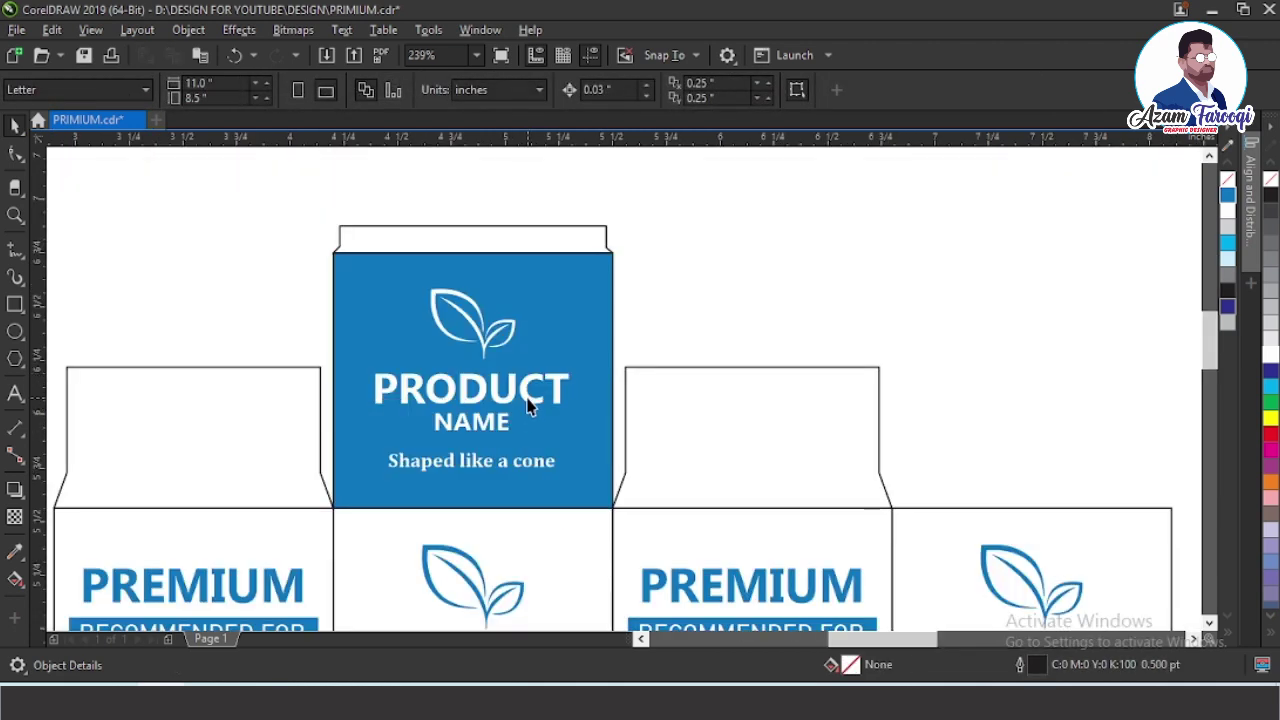
left_click(530, 405)
left_click_drag(580, 283, 578, 284)
key("Escape")
key("F4")
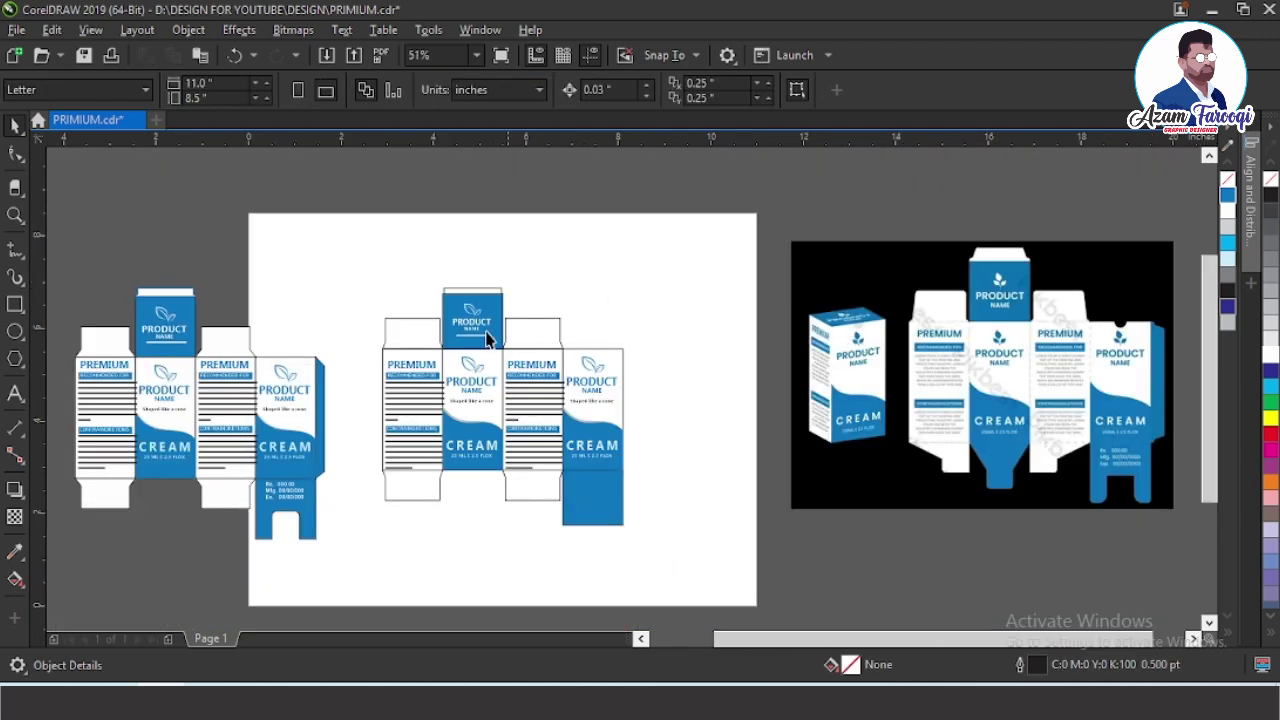
- Centre both PREMIUM text groups vertically within the height of their side panels
key("F2")
left_click_drag(334, 280, 752, 528)
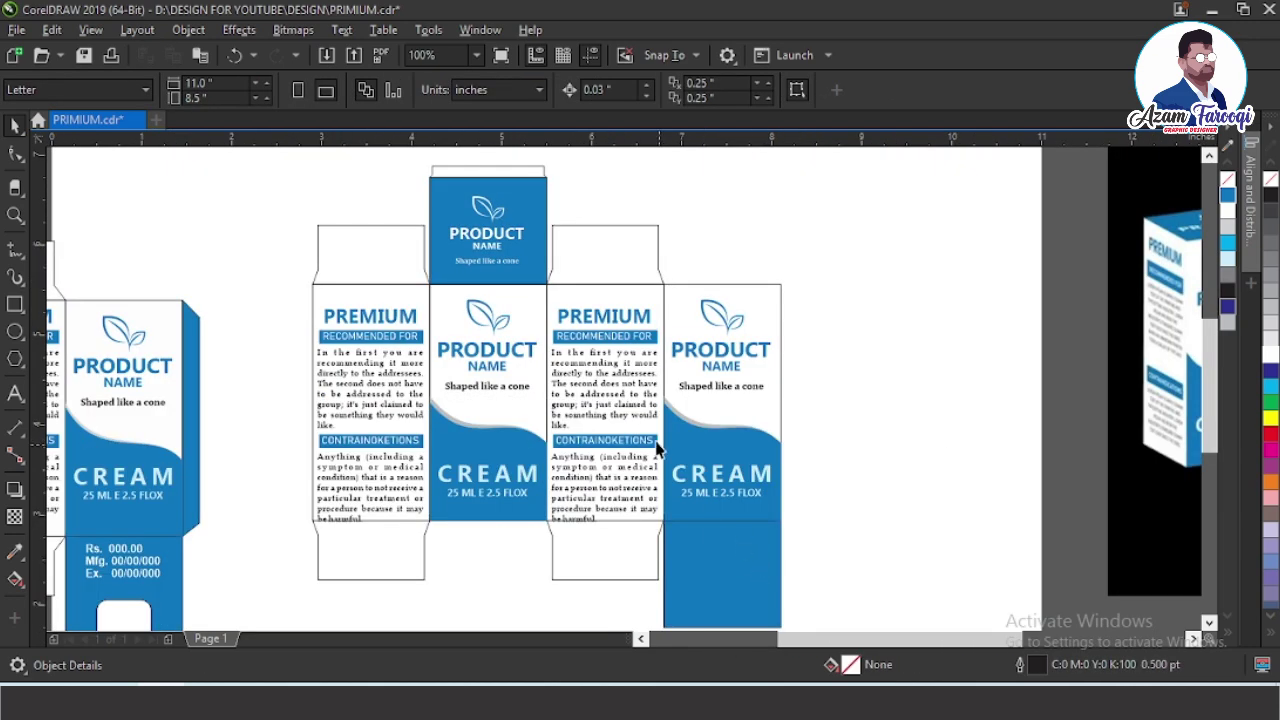
scroll(660, 460, "down", 2)
left_click_drag(430, 338, 636, 481)
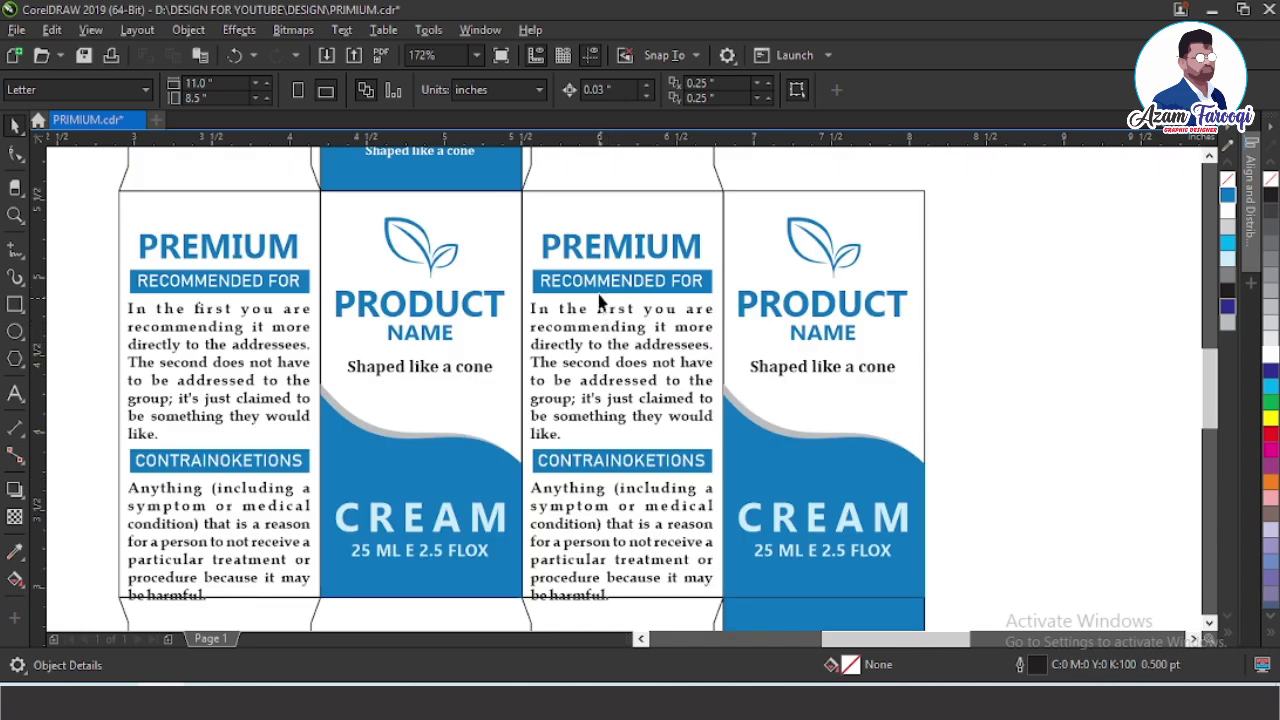
left_click(594, 281)
left_click(241, 243, "shift")
left_click(258, 203, "shift")
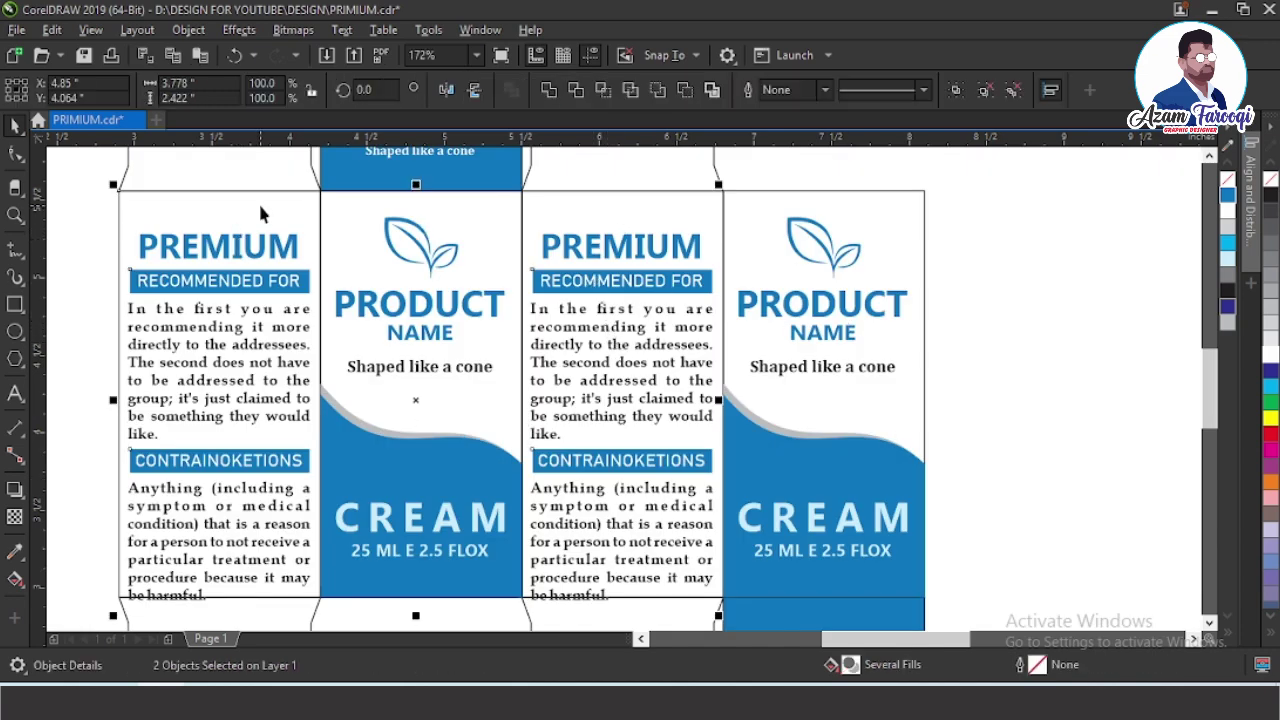
key("e")
key("Escape")
key("Escape")
- Draw a rectangle about 0.49 by 0.93 inches across the lower edge of the blue bottom flap, centred horizontally on it
scroll(688, 417, "down", 3)
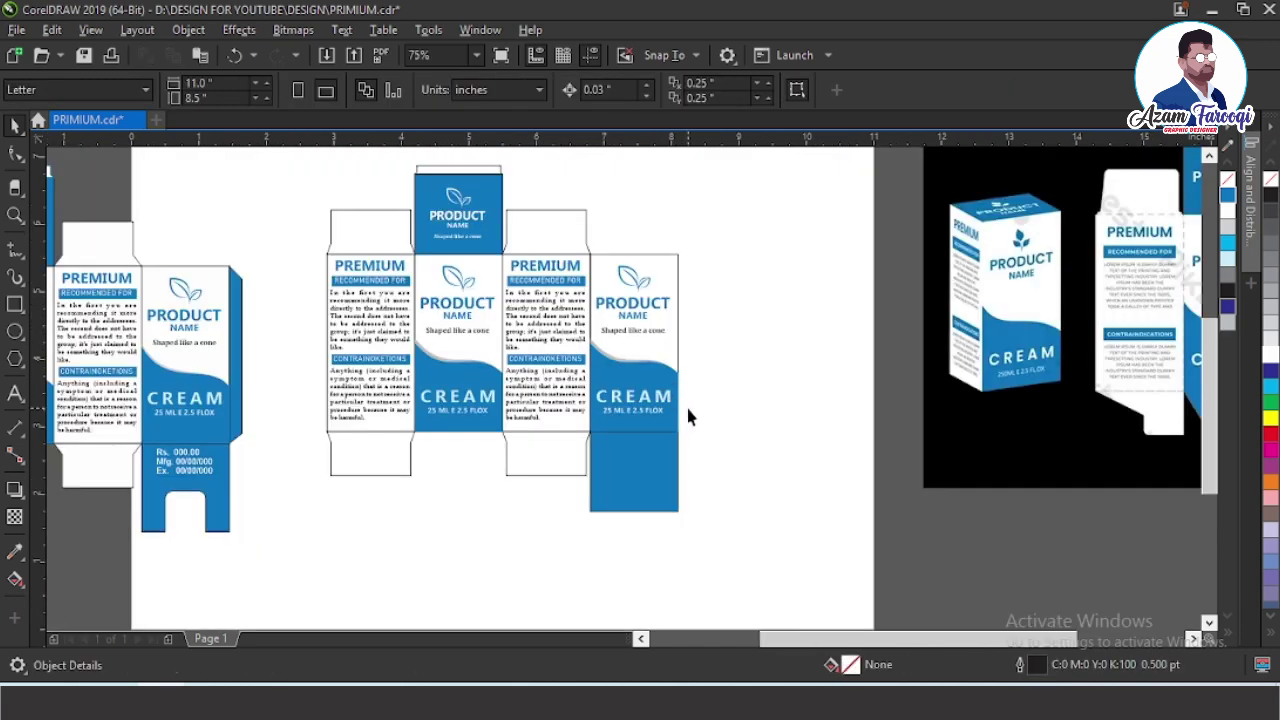
scroll(634, 501, "up", 4)
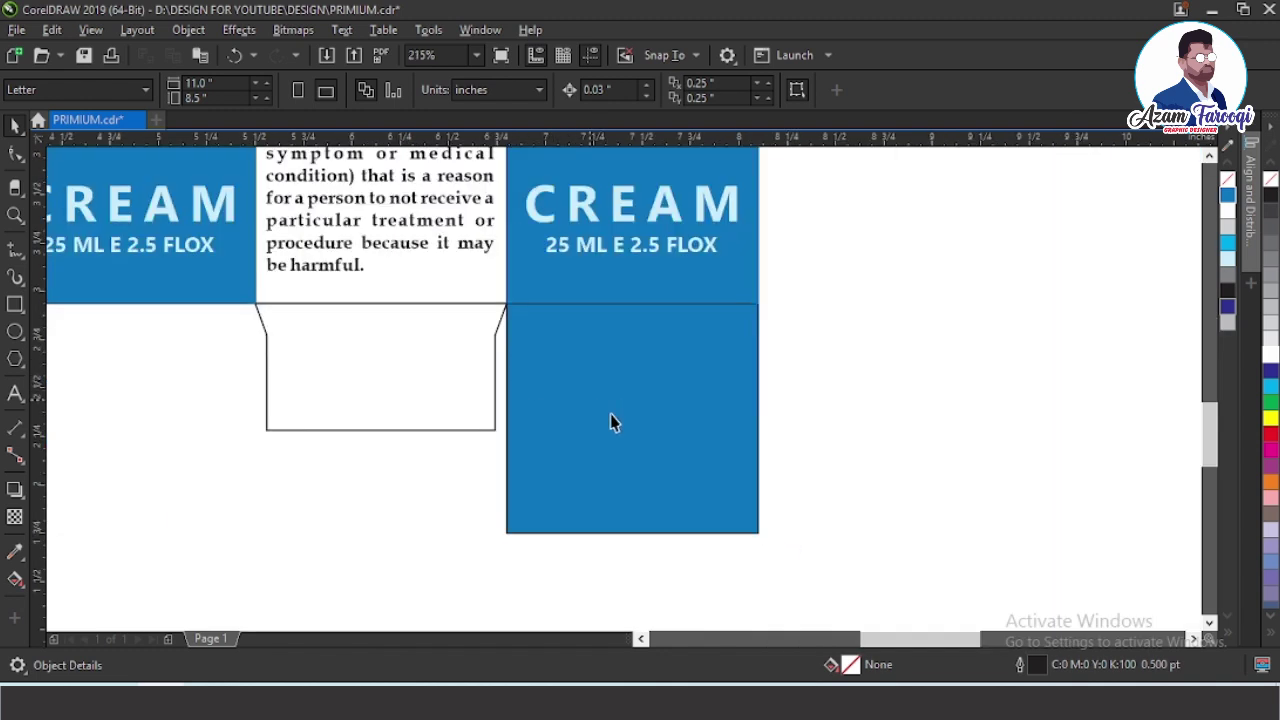
left_click(14, 308)
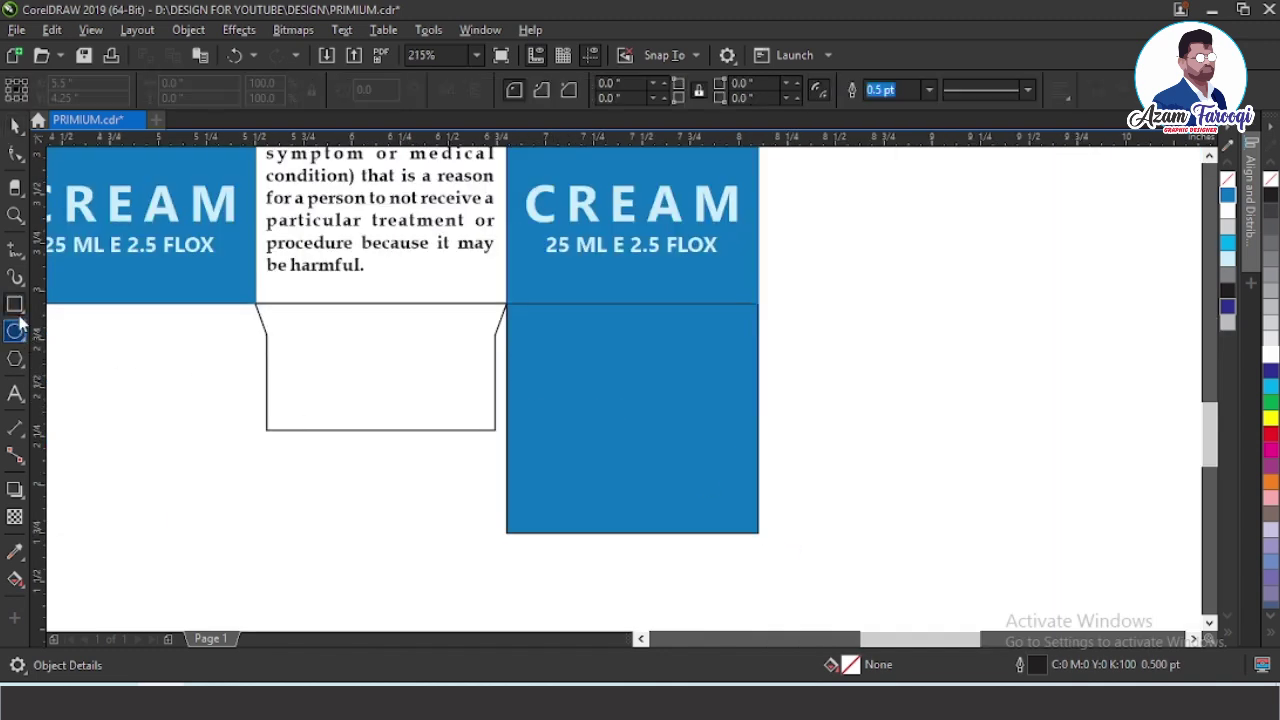
left_click_drag(597, 405, 695, 586)
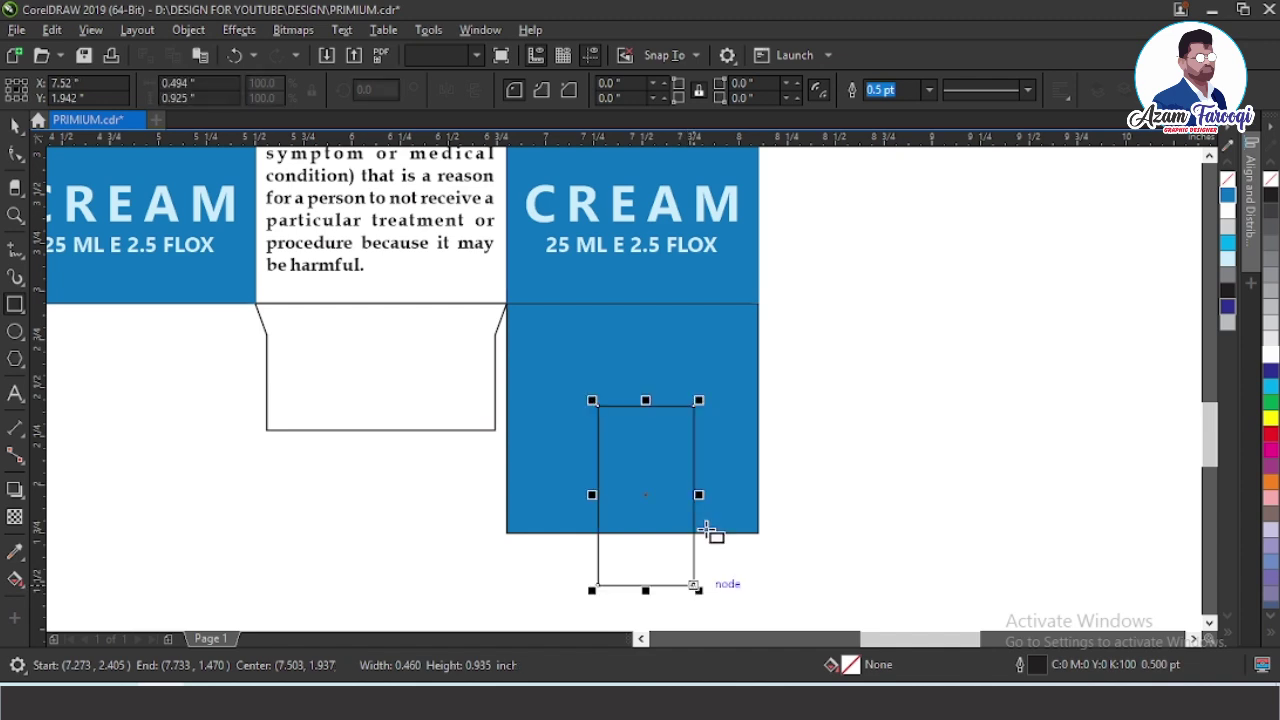
key("space")
left_click(731, 465, "shift")
key("c")
key("Escape")
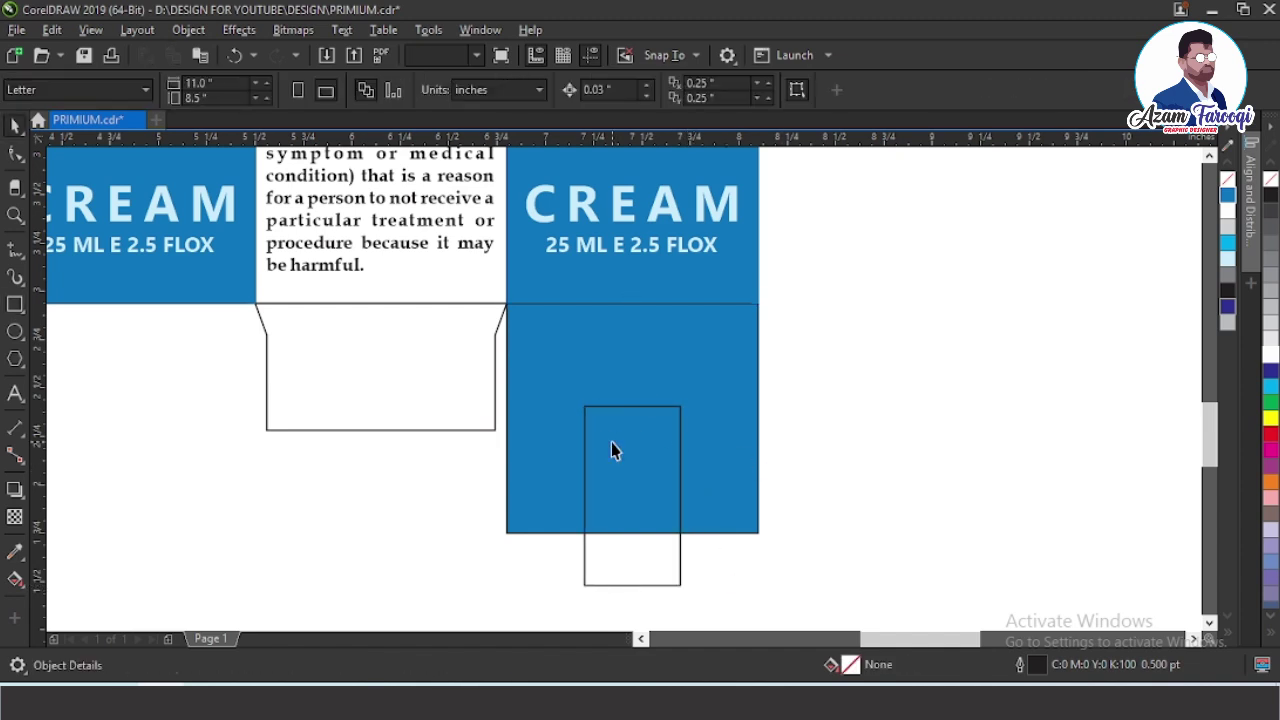
- Round the cutout rectangle's corners to 0.233 inches and shift the shape 0.15 inches down over the bottom flap's edge
left_click(626, 557)
left_click(15, 153)
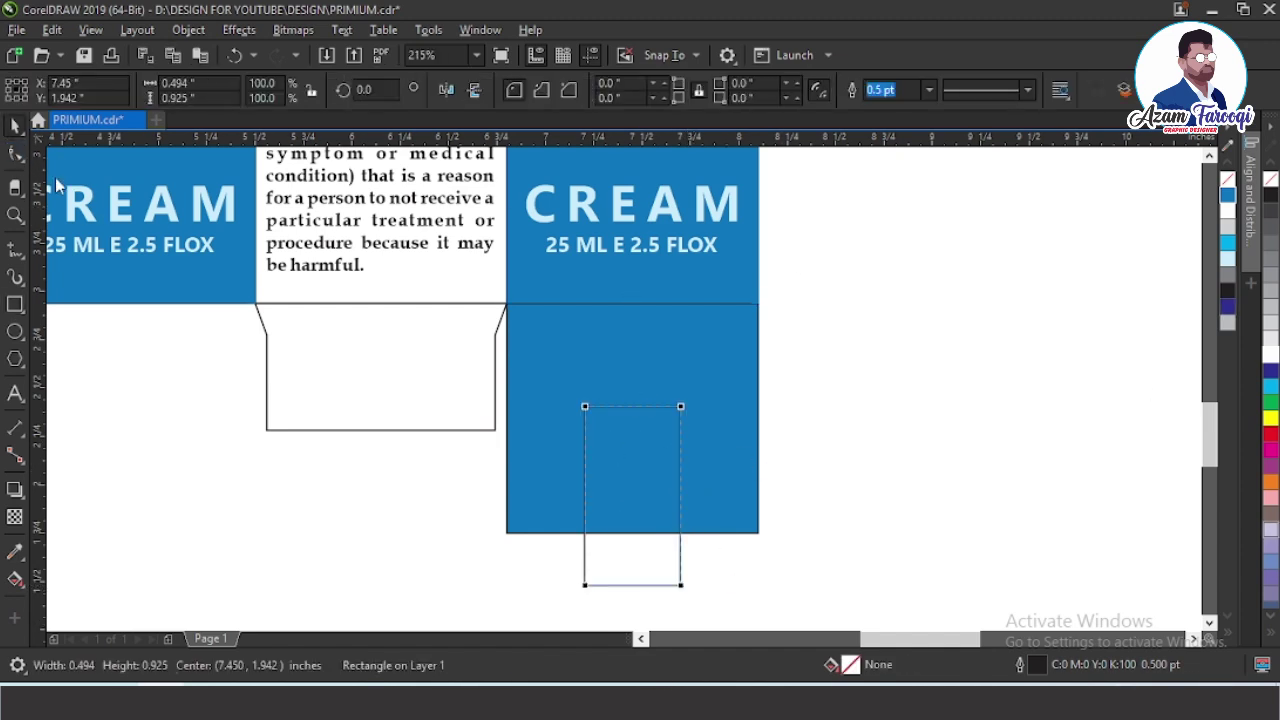
left_click_drag(583, 403, 634, 516)
key("space")
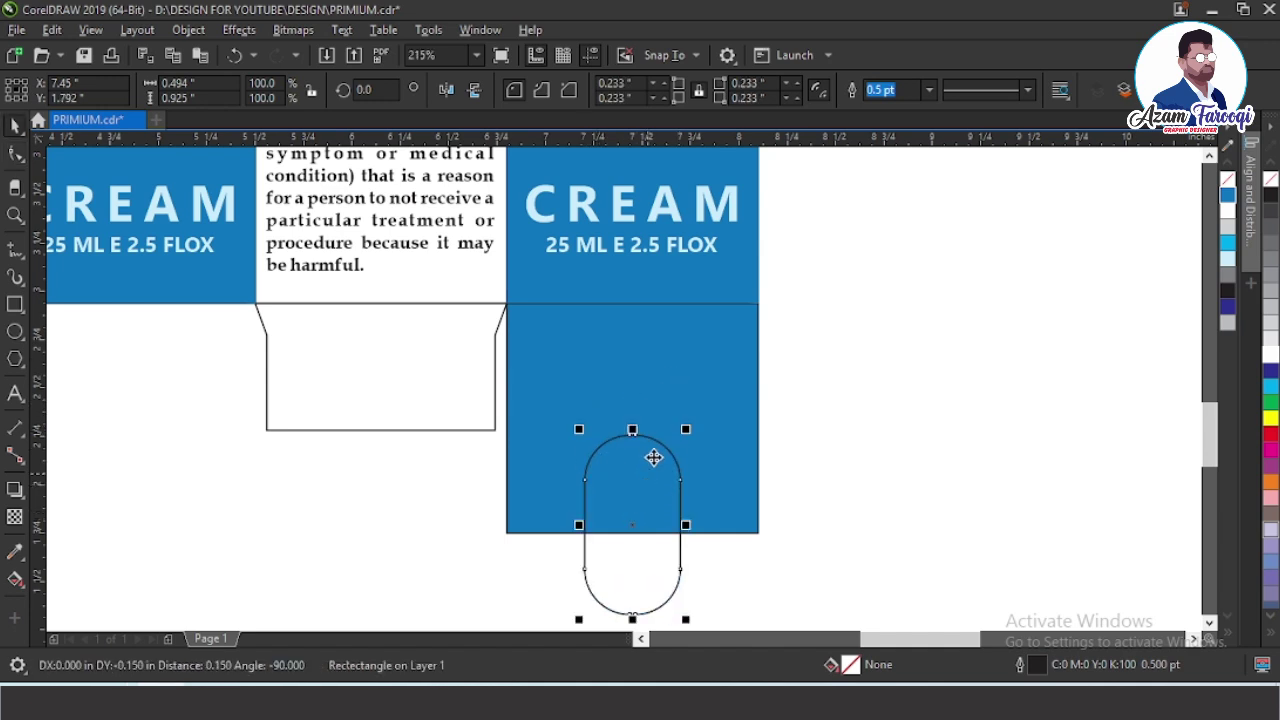
- Trim the blue bottom flap with the rounded rectangle and delete the rectangle to leave an arched cutout
left_click(654, 372, "shift")
left_click(576, 90)
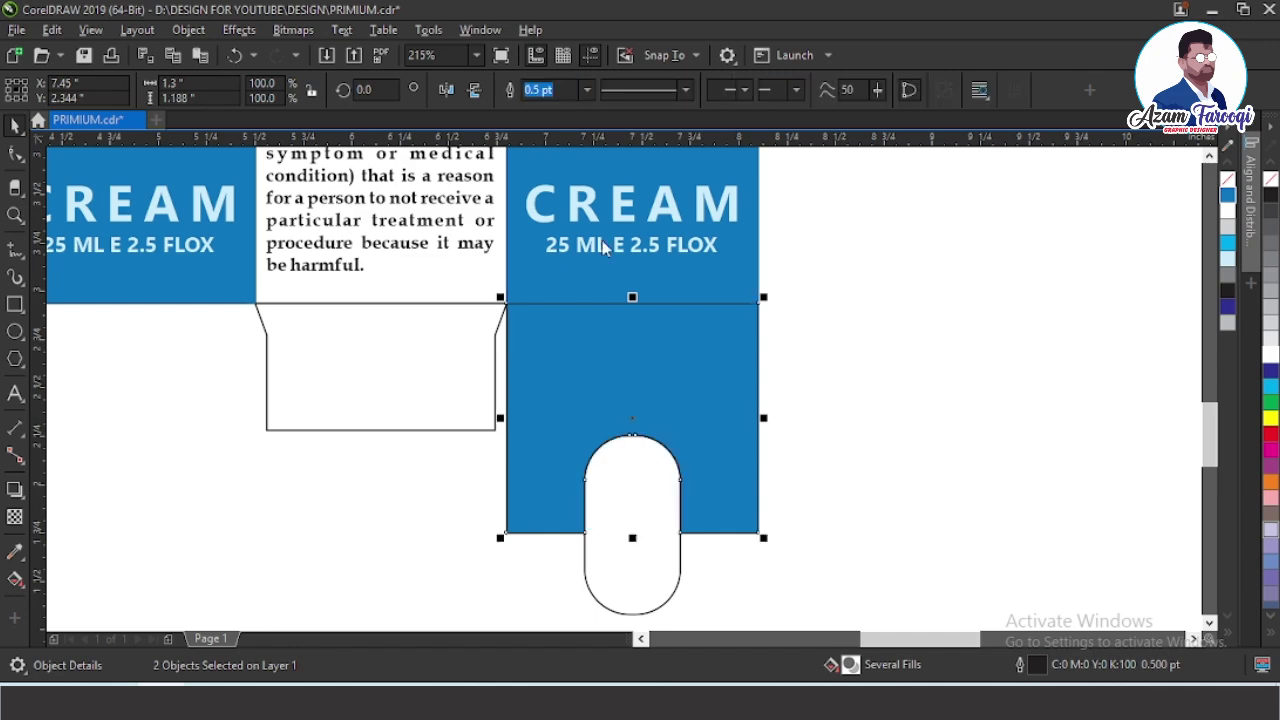
left_click(631, 509)
key("Delete")
- Copy the Rs., Mfg. and Ex. text from the finished die-line onto the new box's blue bottom flap, centred horizontally
scroll(720, 462, "down", 5)
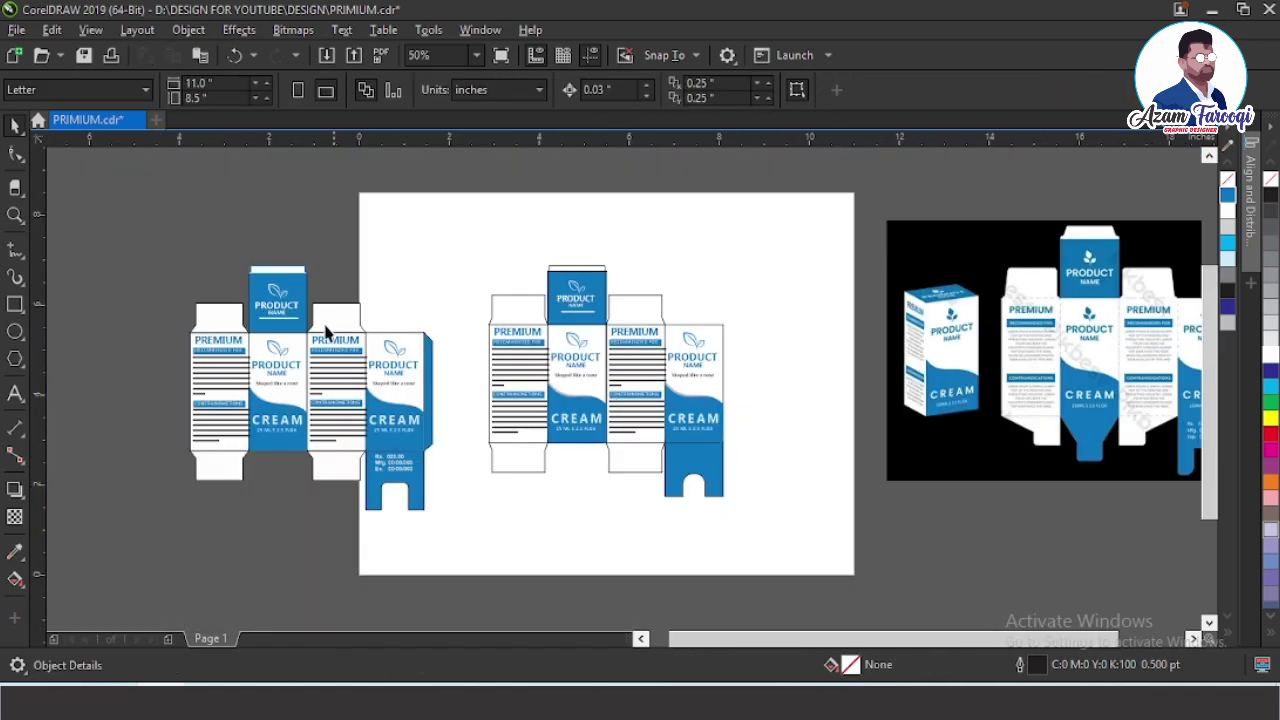
key("F2")
left_click_drag(237, 252, 829, 545)
left_click(402, 497)
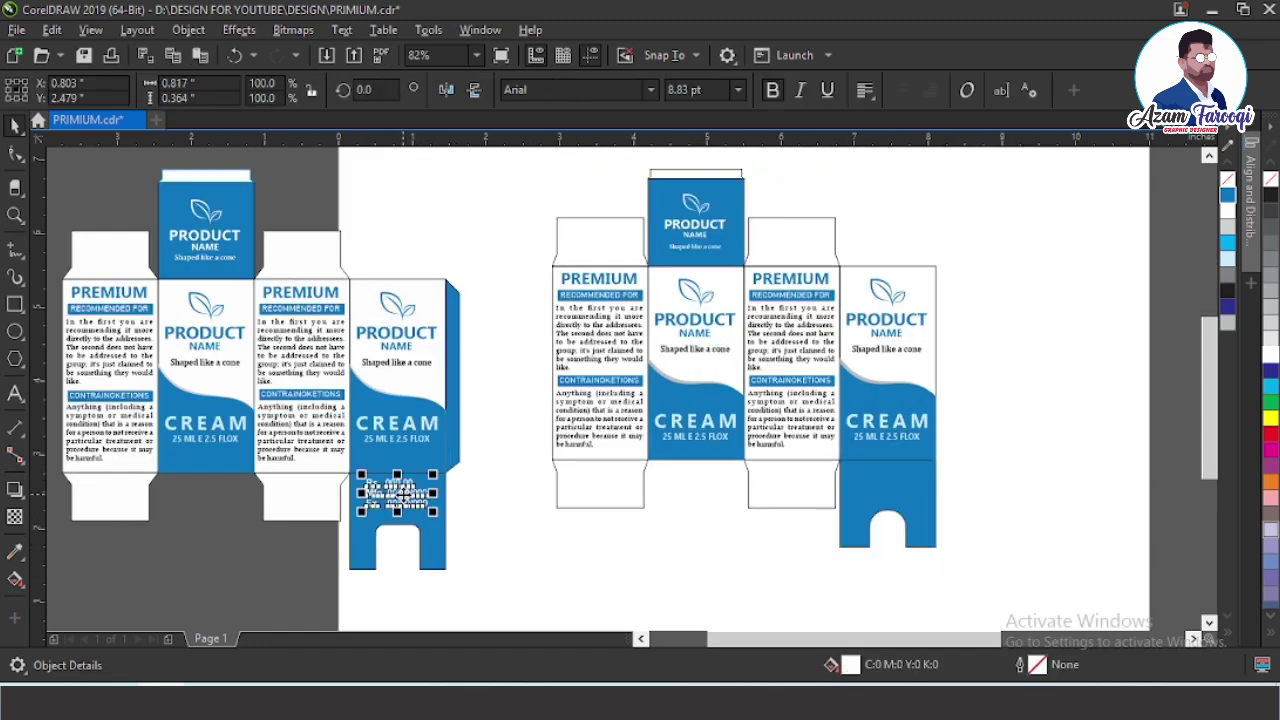
key("KP_Add")
left_click(866, 497, "shift")
key("c")
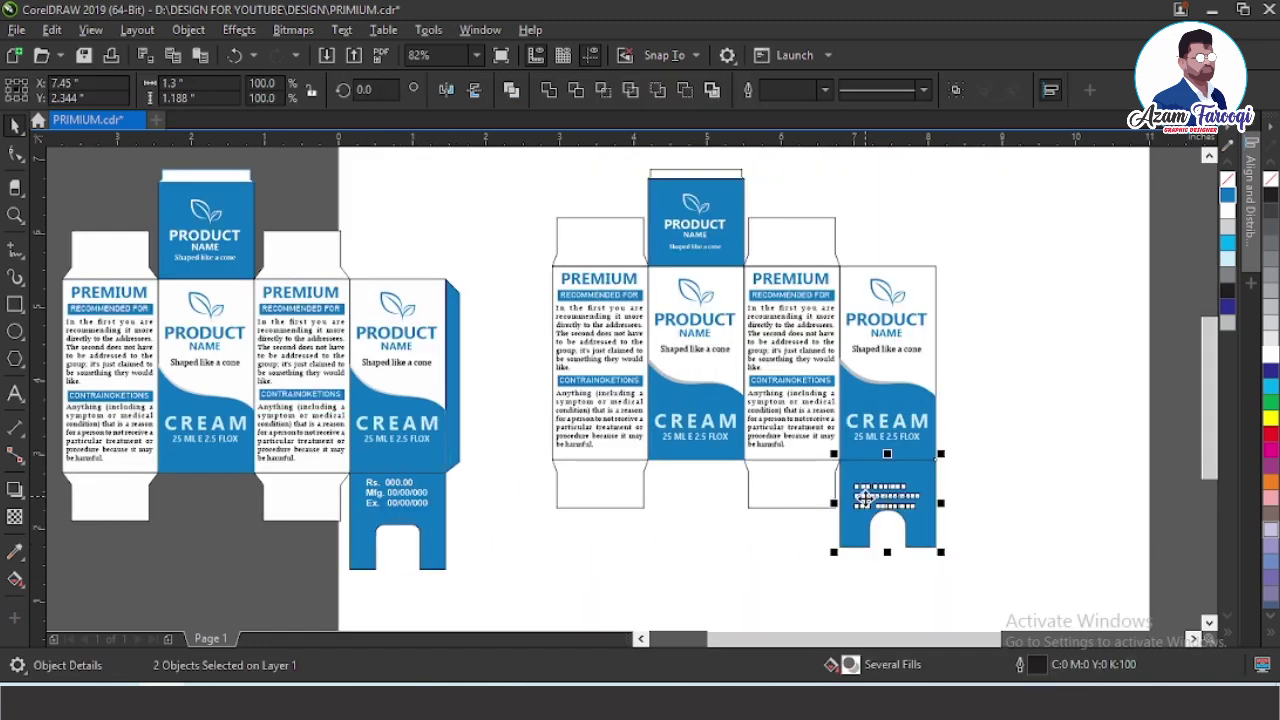
- Raise the price and date text to about Y 2.659 inches, above the arched cutout, and keep it centred horizontally on the flap
key("Escape")
key("F2")
left_click_drag(786, 446, 1027, 572)
key("ctrl+v")
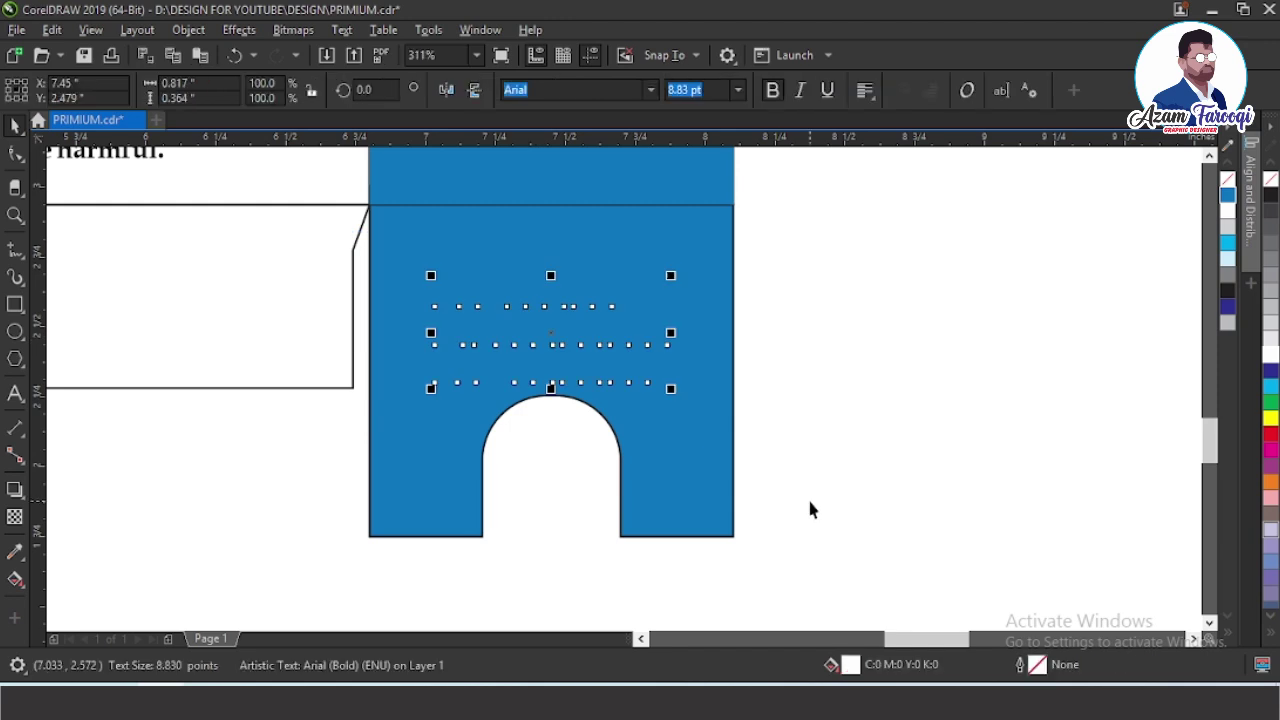
key("Up")
key("Up")
key("Up")
key("Up")
key("Up")
key("Up")
key("Up")
key("Up")
key("Up")
key("Up")
key("Up")
key("Up")
key("Up")
key("Up")
key("Up")
key("Up")
key("Up")
key("Up")
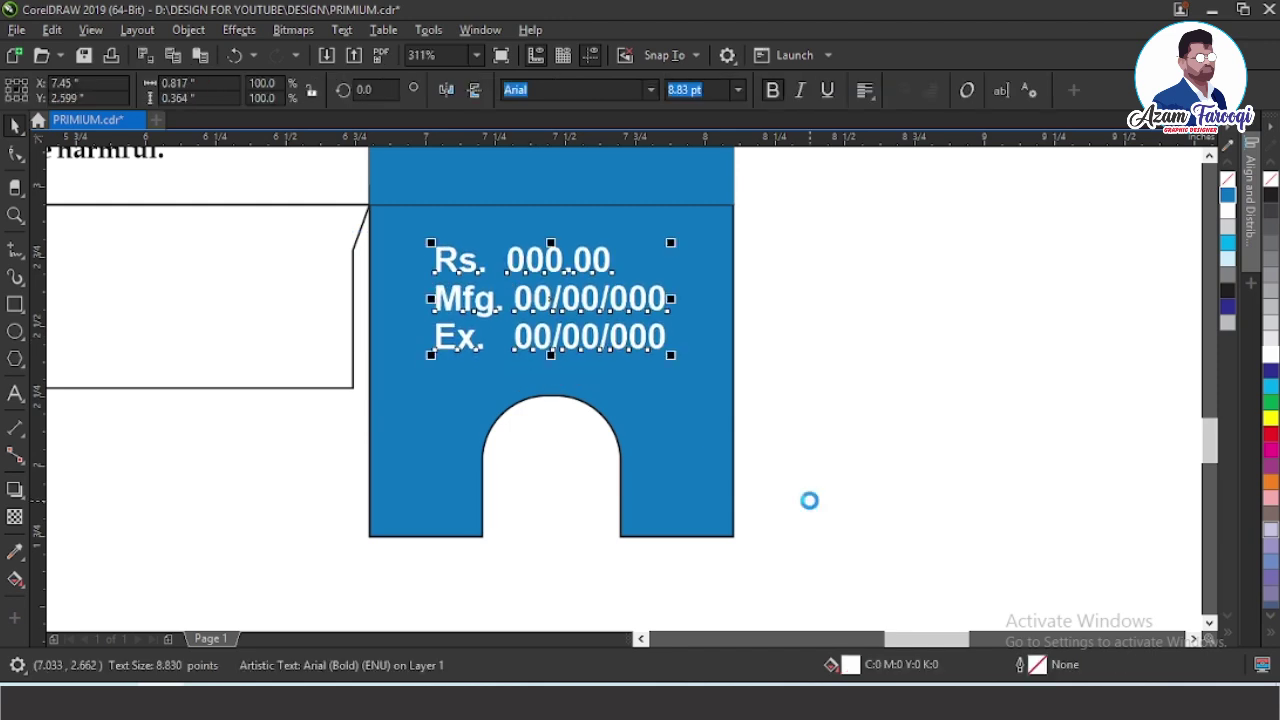
left_click(653, 401, "shift")
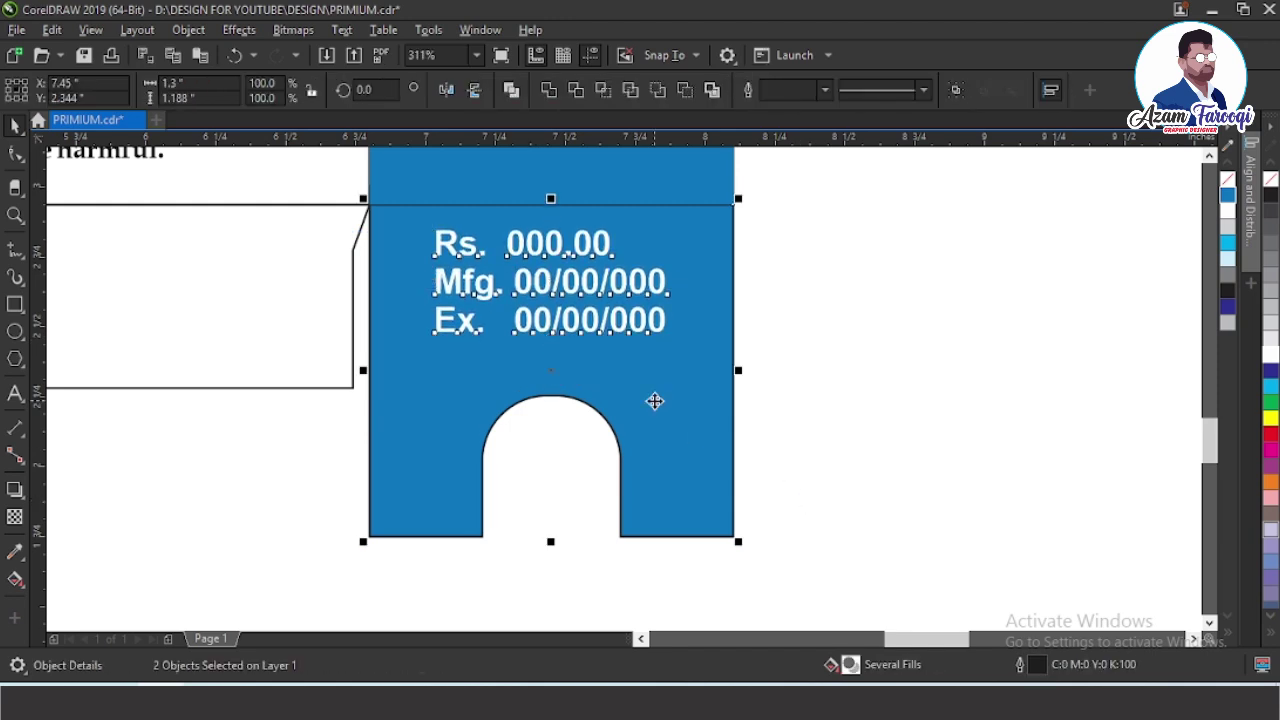
key("c")
key("Escape")
key("F4")
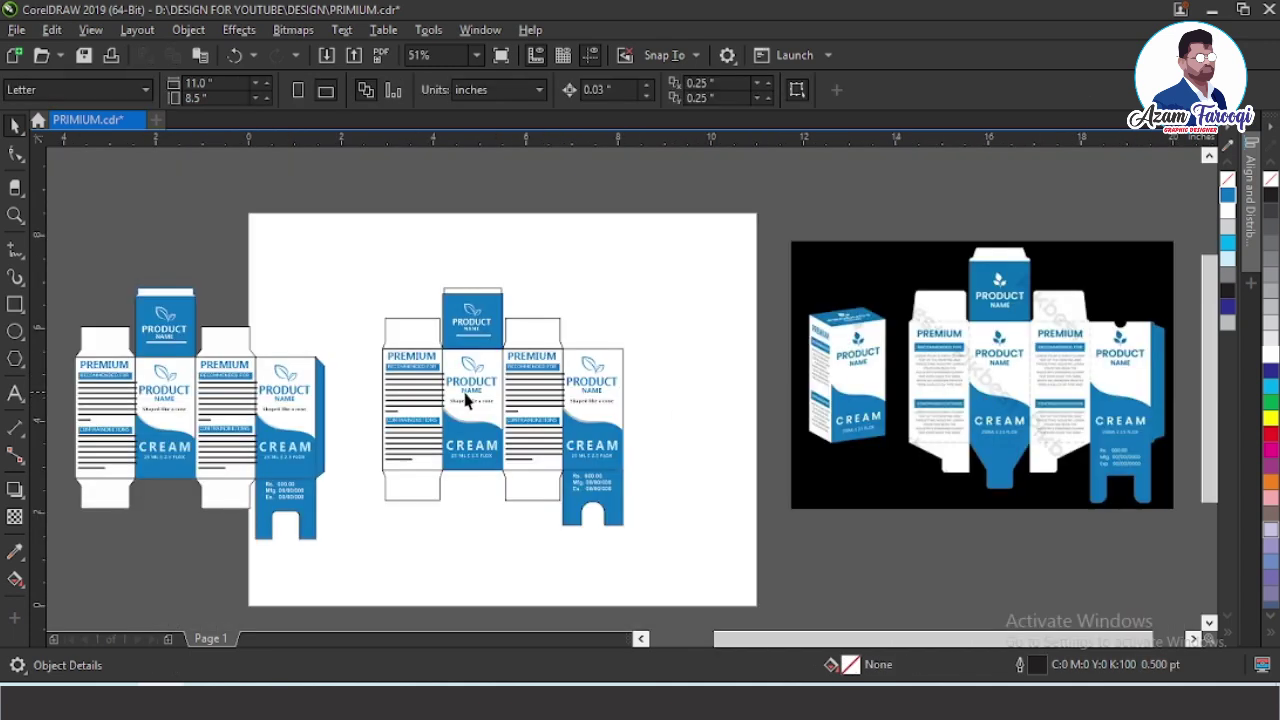
- Recolour the price and date text on the bottom flap pale blue, C18 M0 Y0 K0
scroll(508, 485, "up", 3)
left_click(803, 500)
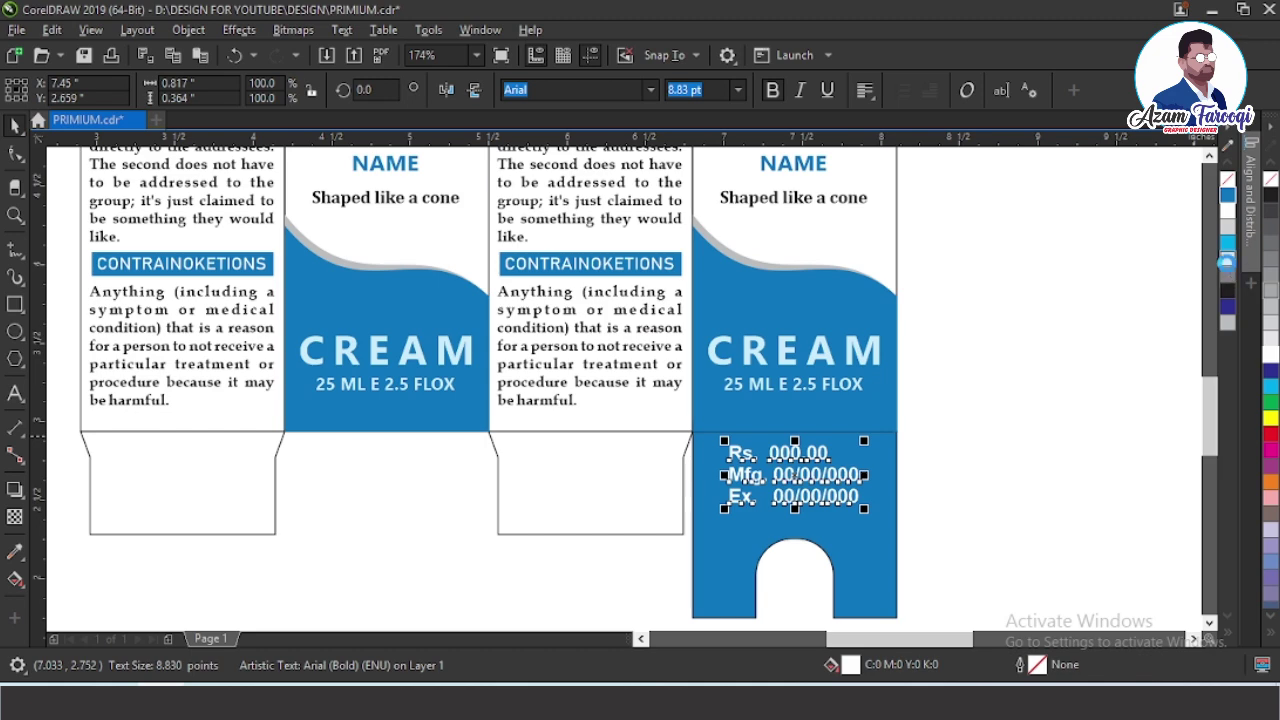
left_click(1228, 260)
scroll(1000, 592, "up", 3)
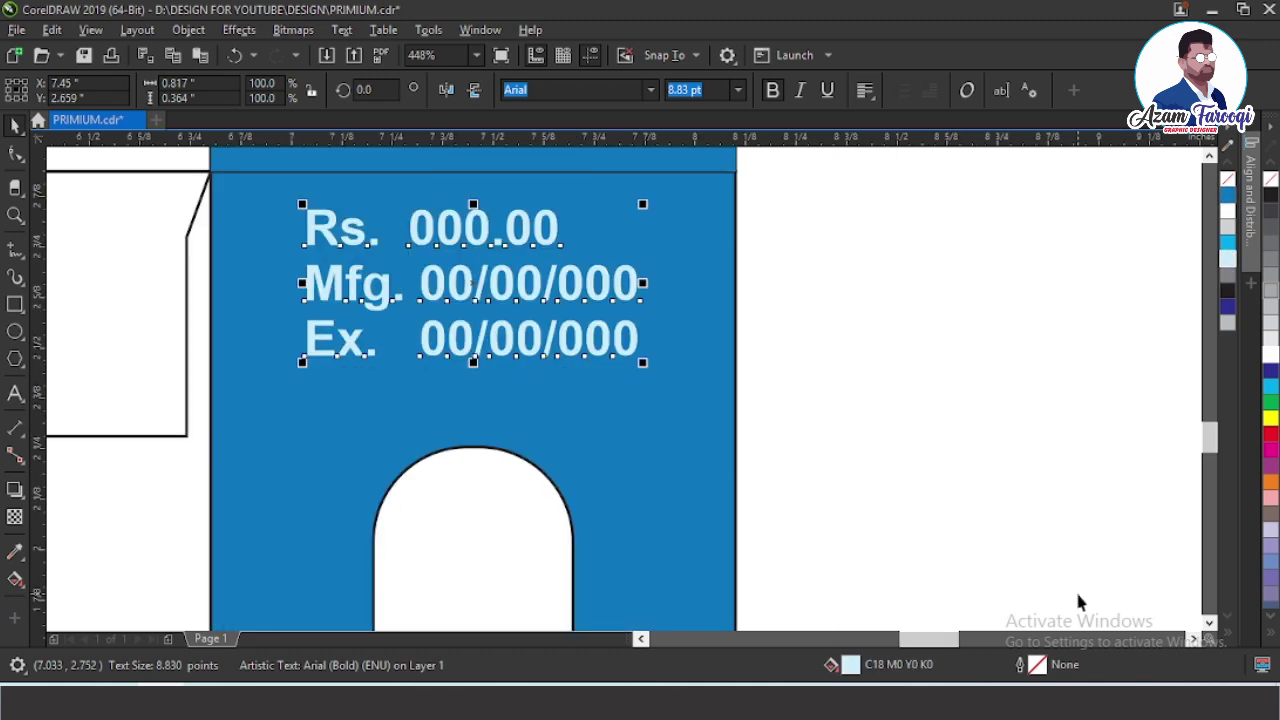
key("F4")
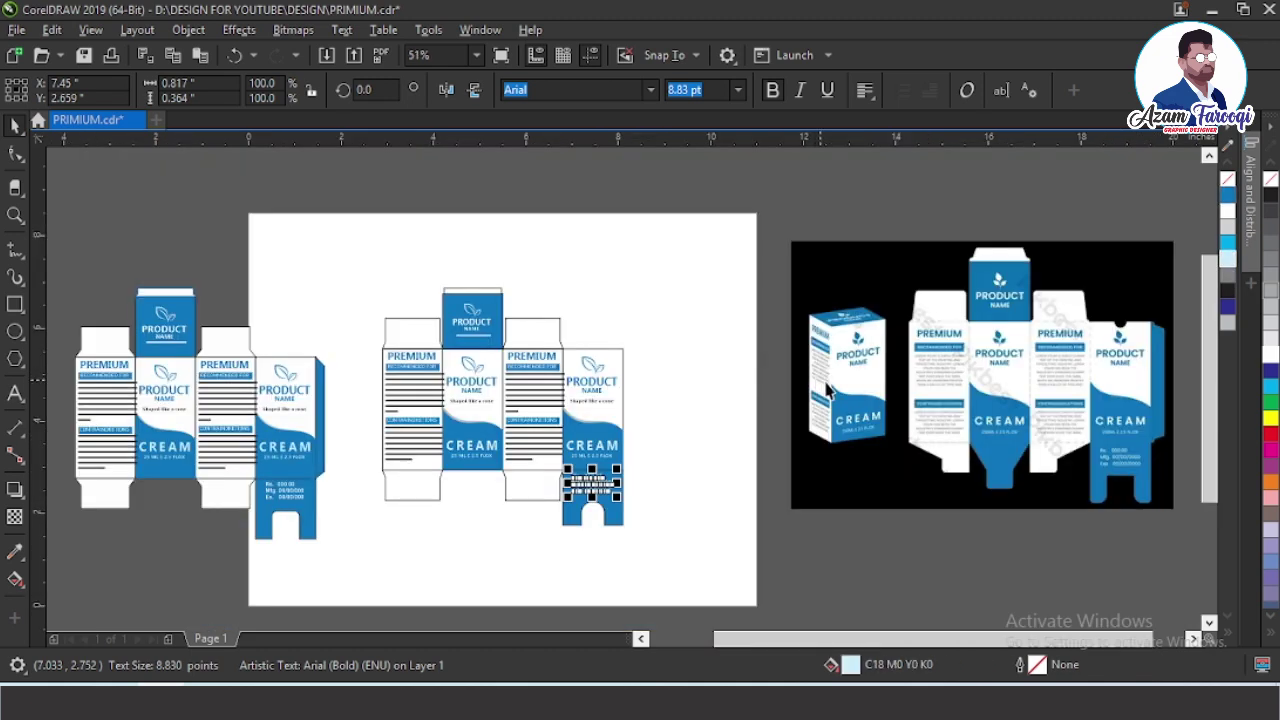
key("Escape")
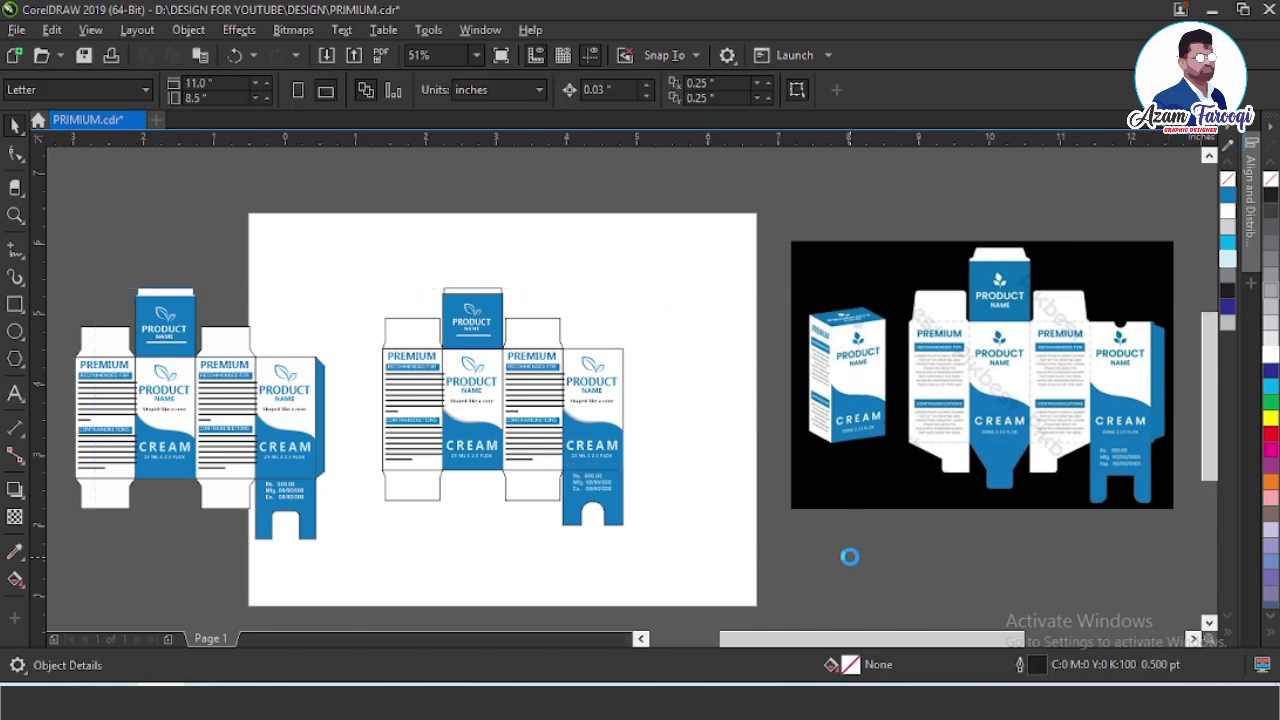
- Show the whole drawing in full-screen preview to compare the finished die-line with the reference carton
scroll(849, 554, "up", 1)
key("F4")
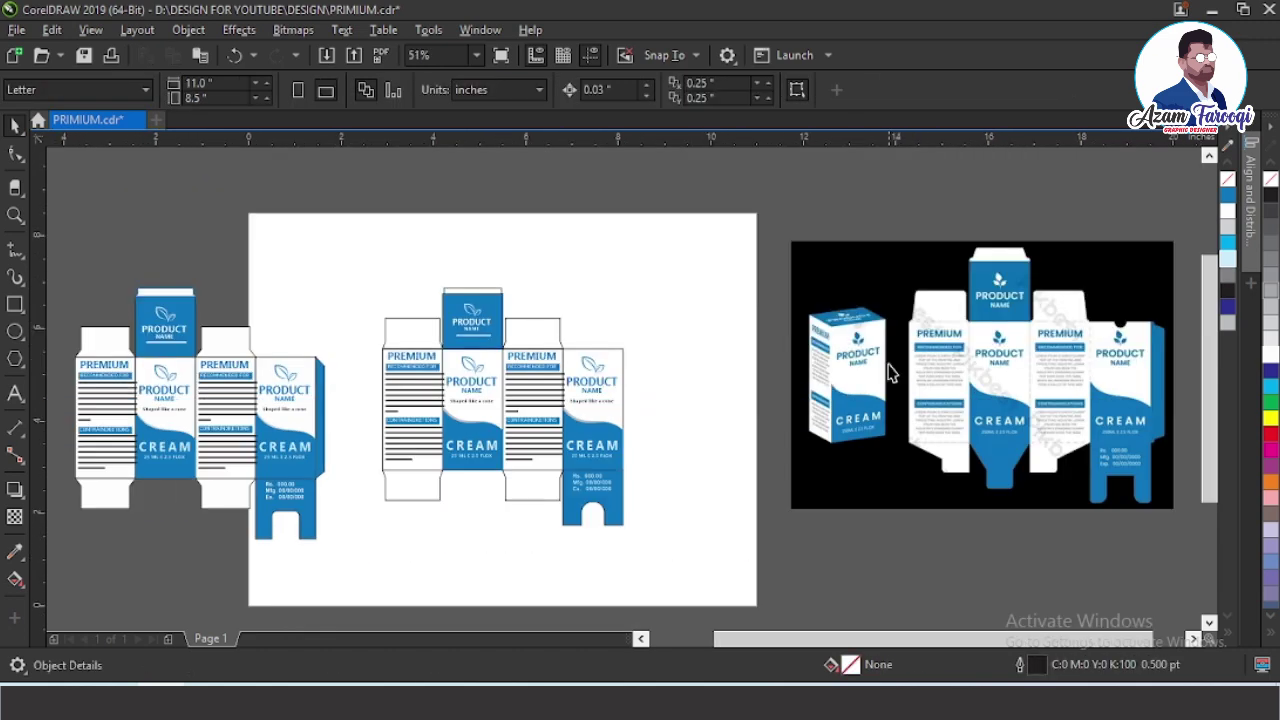
key("F9")
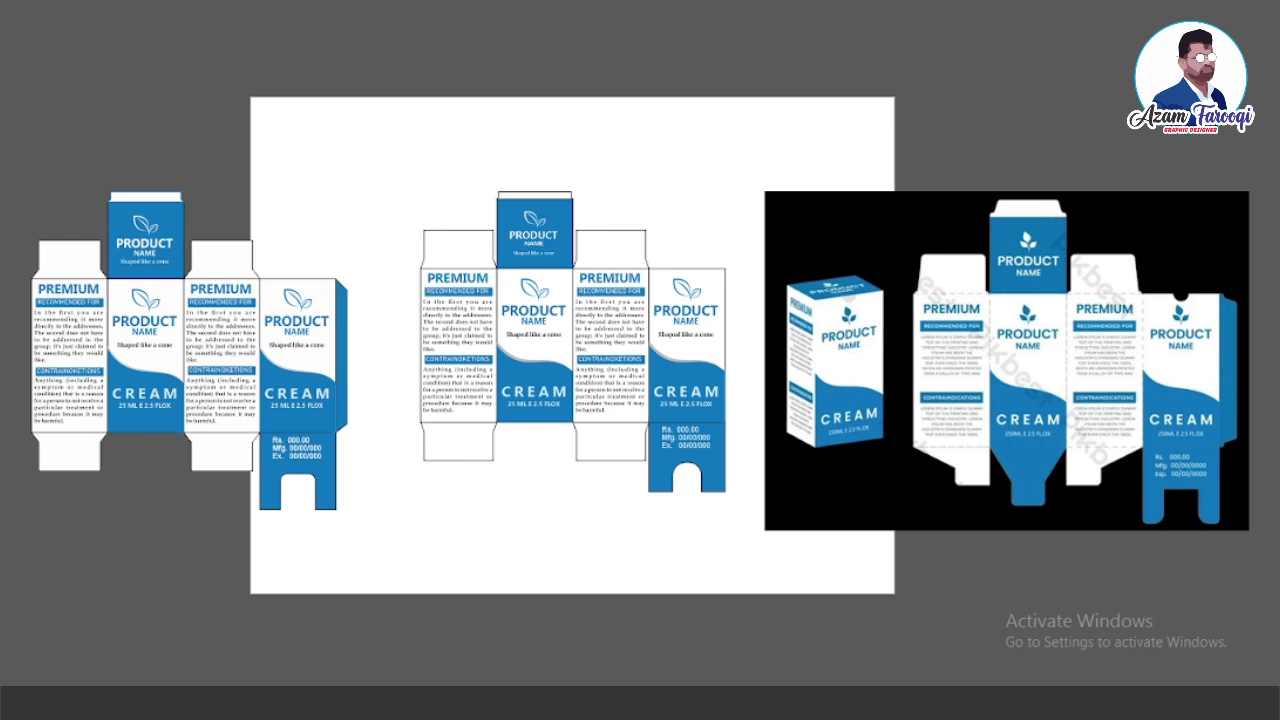